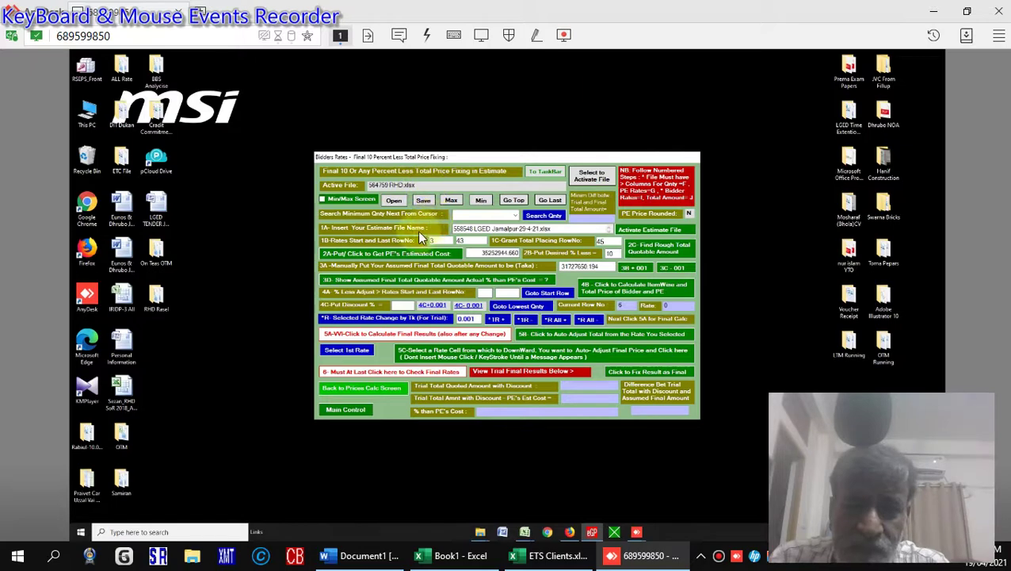
# Activate the estimate file 558548 LGED Jamalpur-29-4-21.xlsx and restore the price-fixing form to full size
pyautogui.click(567, 233)
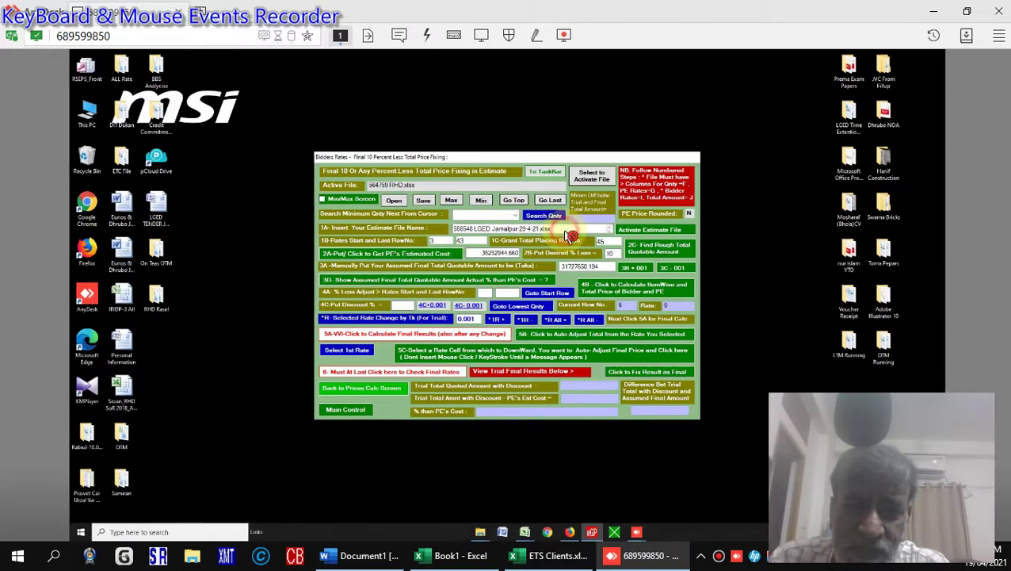
pyautogui.click(562, 236)
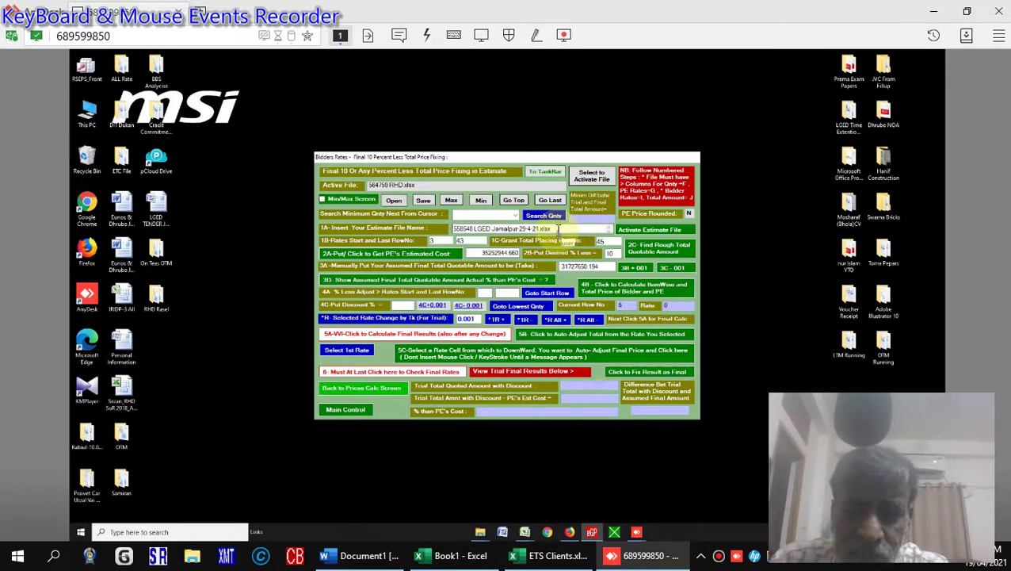
pyautogui.click(658, 238)
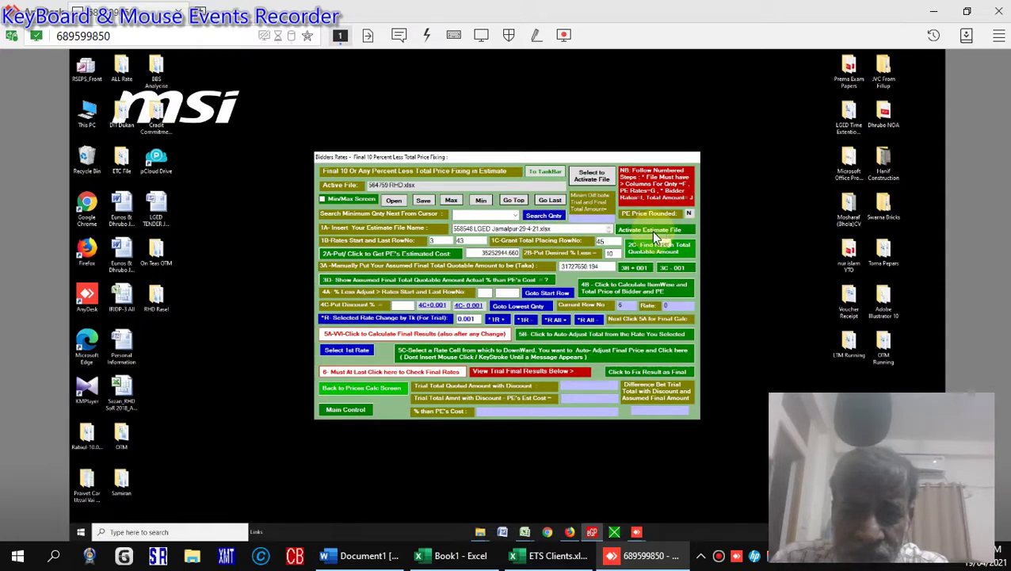
pyautogui.click(394, 242)
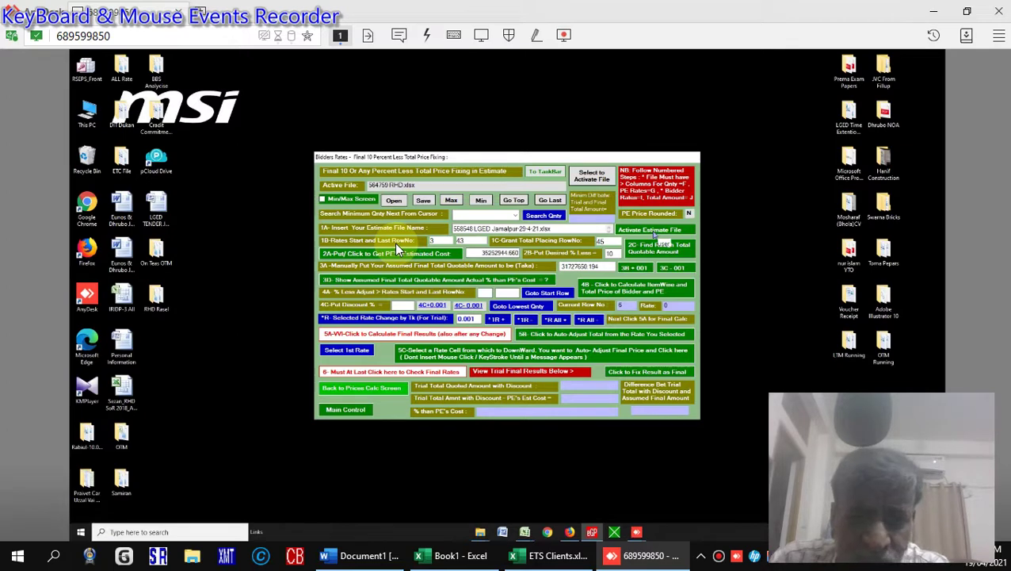
pyautogui.click(413, 246)
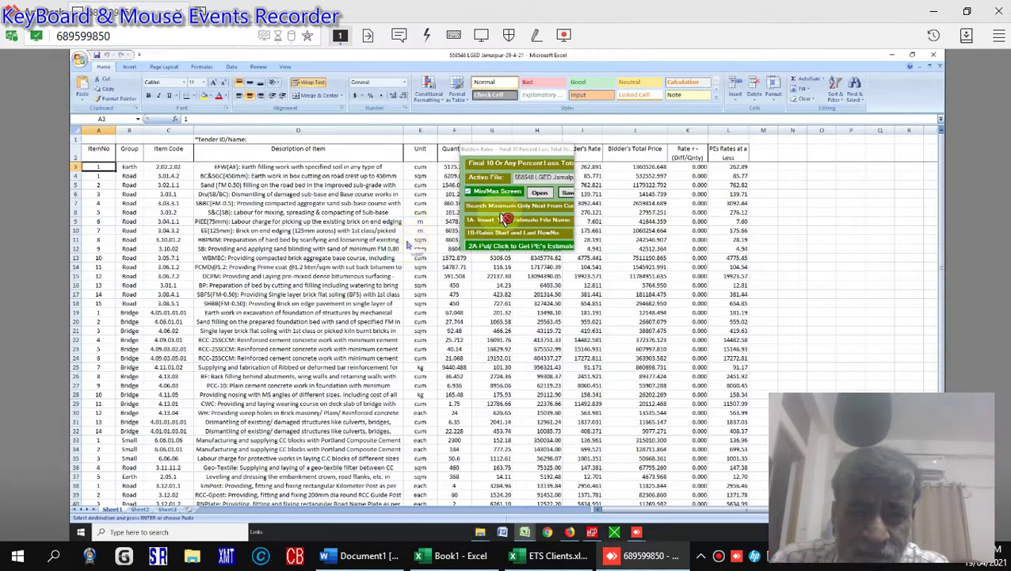
pyautogui.click(480, 191)
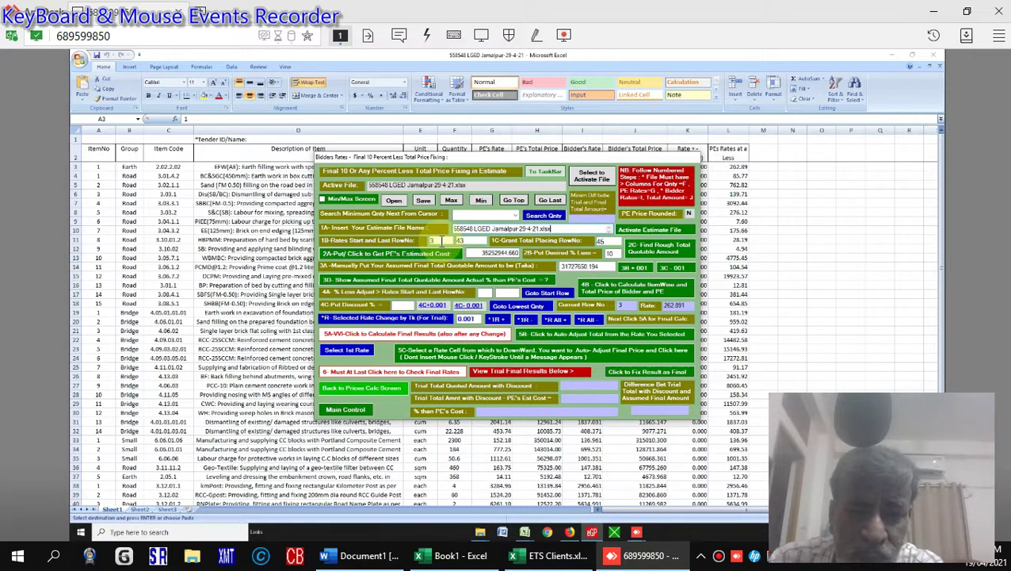
# Find the rough total quotable amount at the desired 10 percent less, dismiss the result and restore the full form
pyautogui.doubleClick(464, 241)
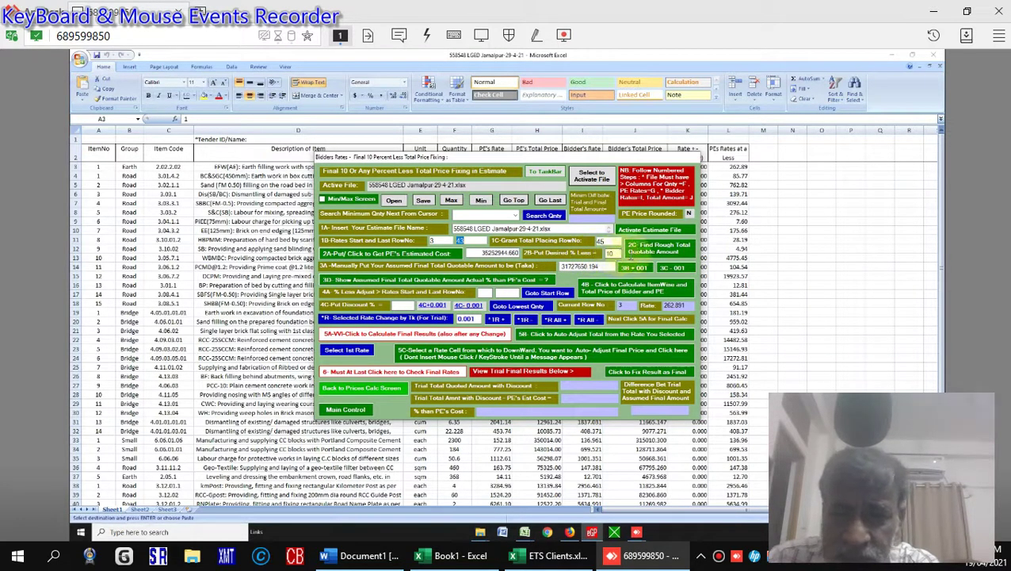
pyautogui.click(650, 252)
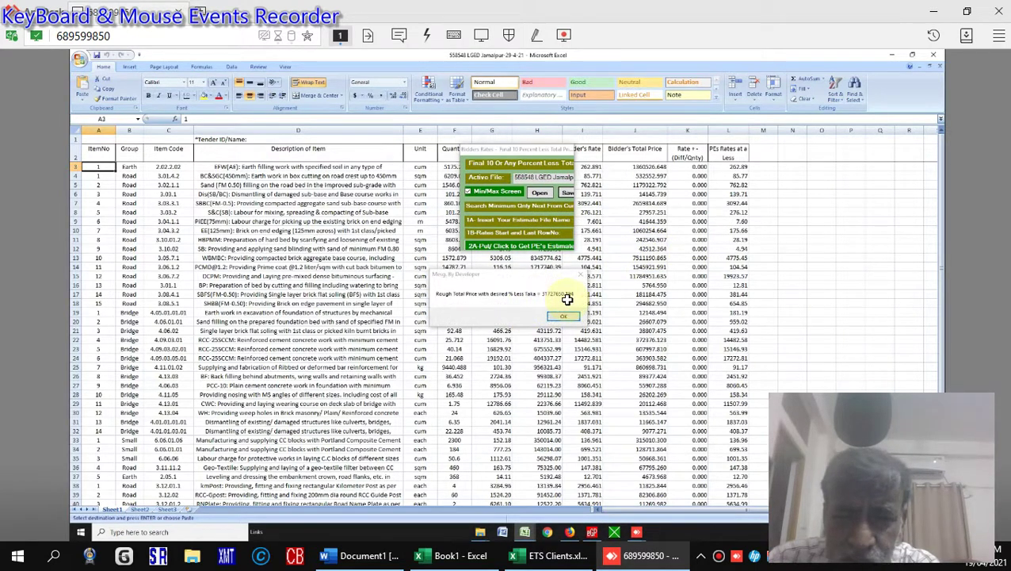
pyautogui.click(560, 320)
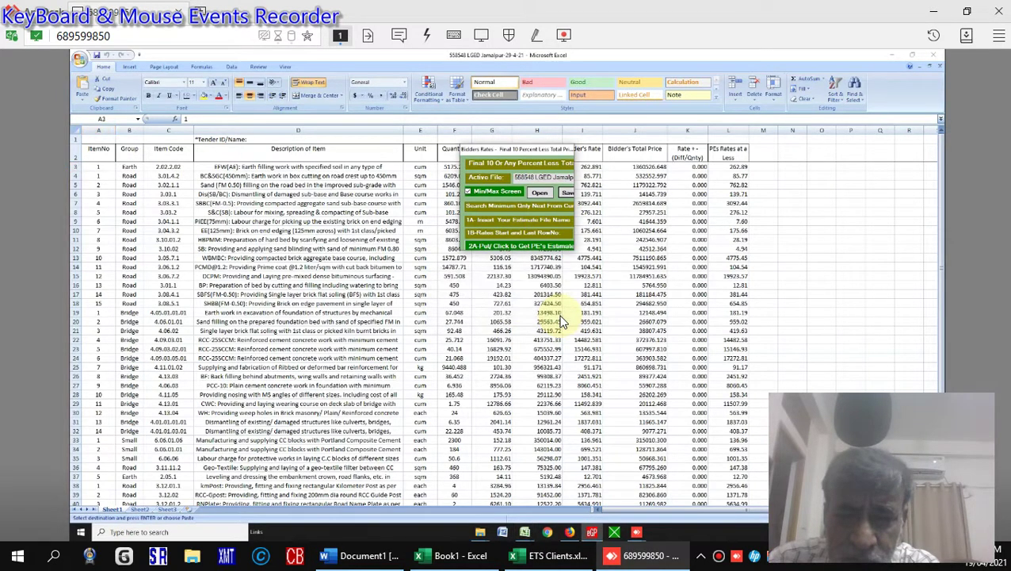
pyautogui.click(502, 190)
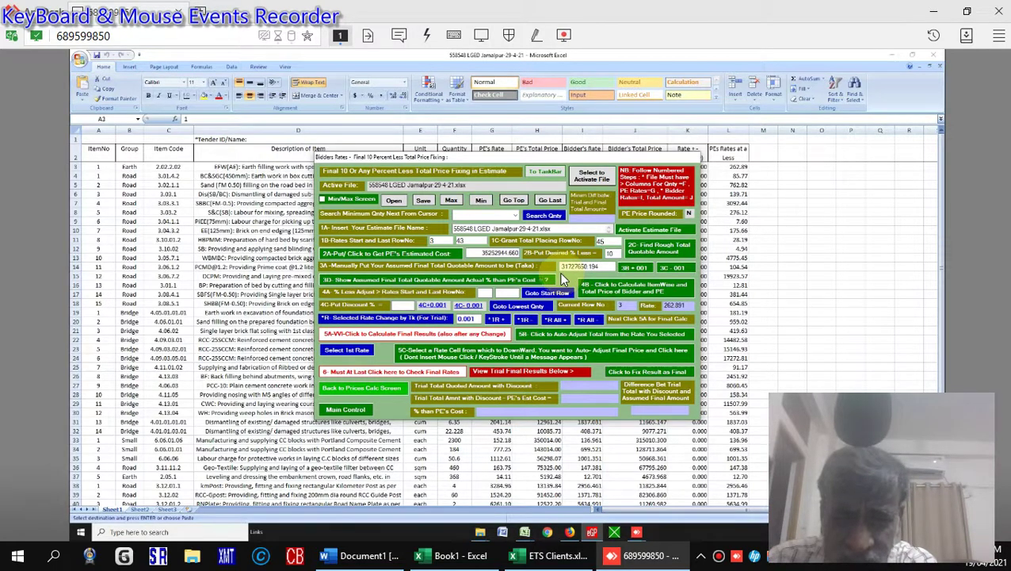
# Show the assumed final total's actual percentage against the PE's cost, dismiss the result and restore the full form
pyautogui.click(414, 280)
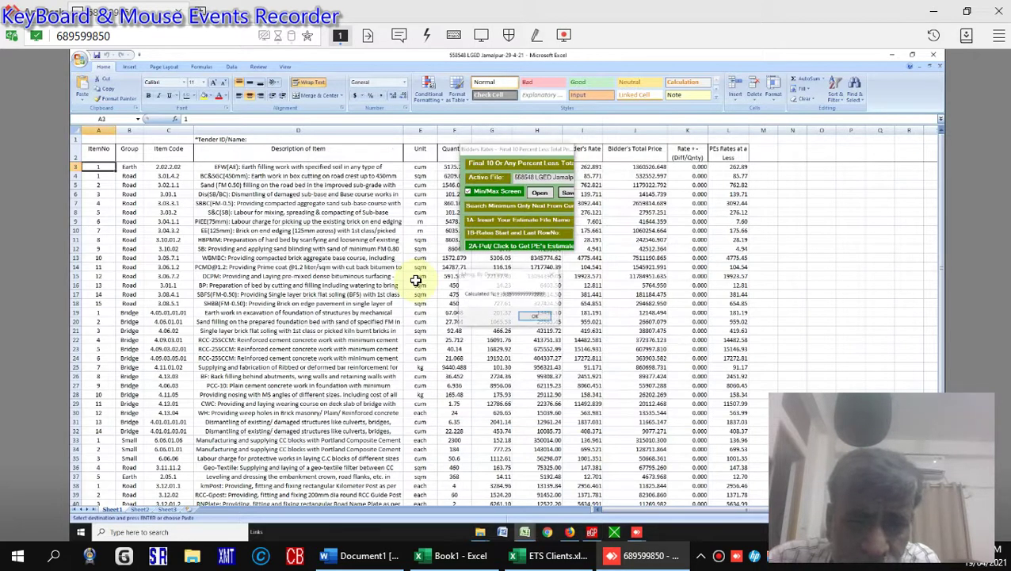
pyautogui.click(538, 314)
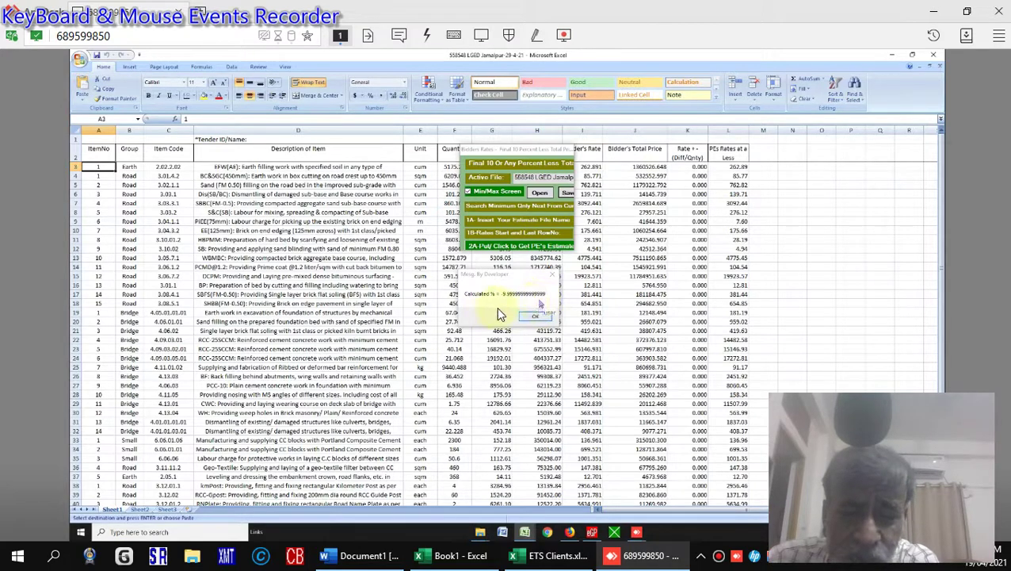
pyautogui.click(519, 308)
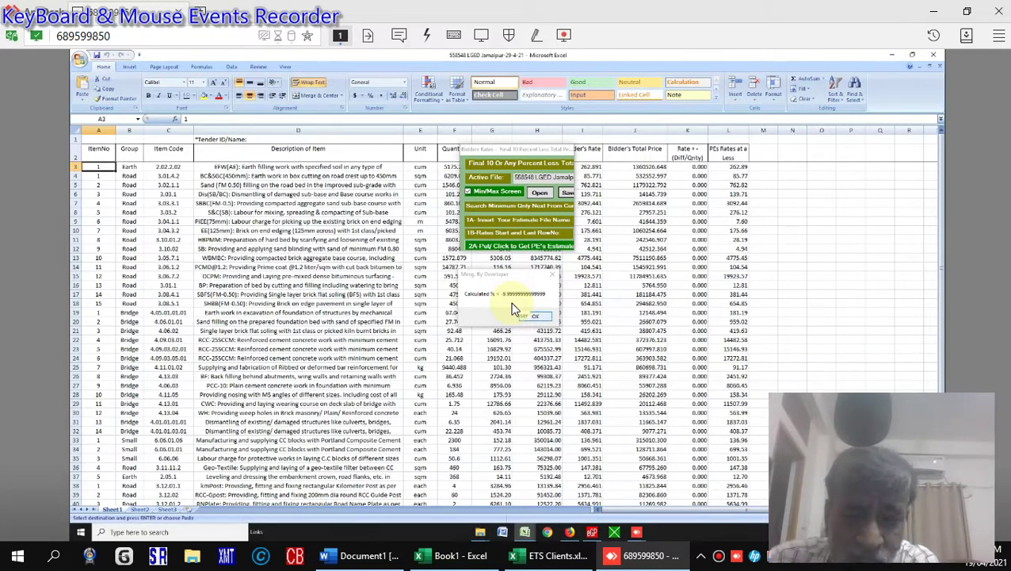
pyautogui.click(511, 308)
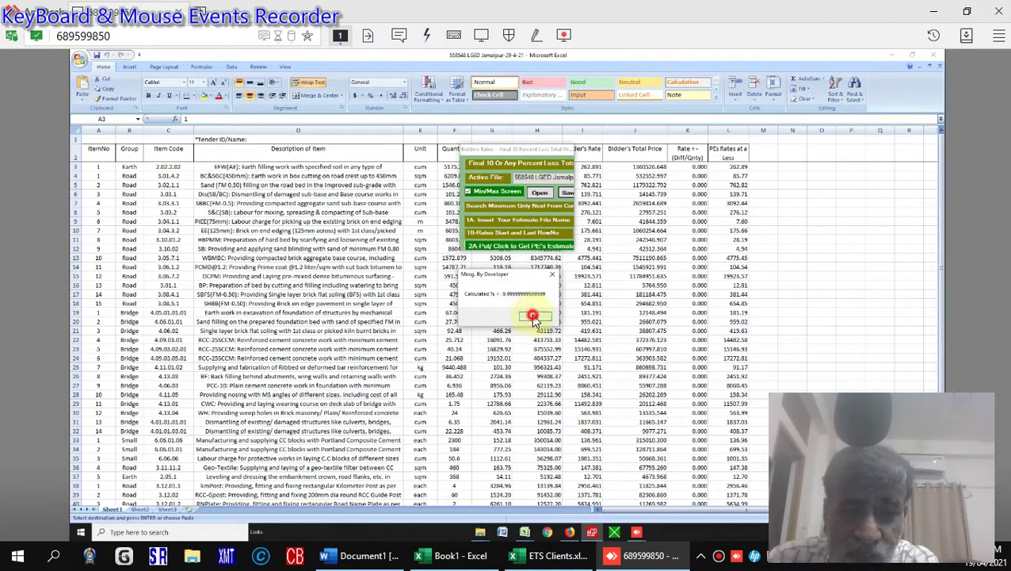
pyautogui.click(534, 317)
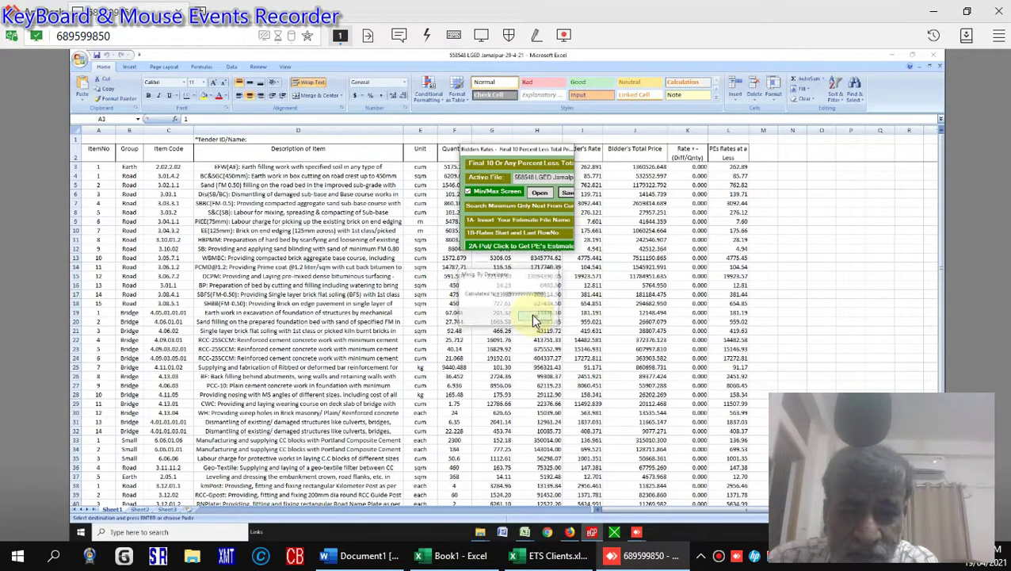
pyautogui.click(494, 192)
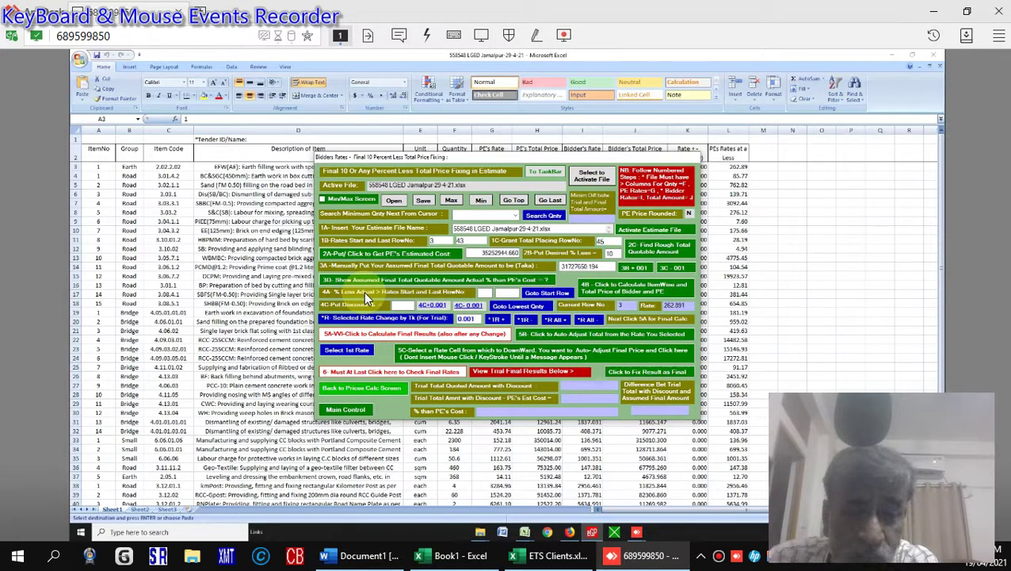
# Set the percent-less adjustment range to start at row 3 and end at row 43
pyautogui.click(373, 298)
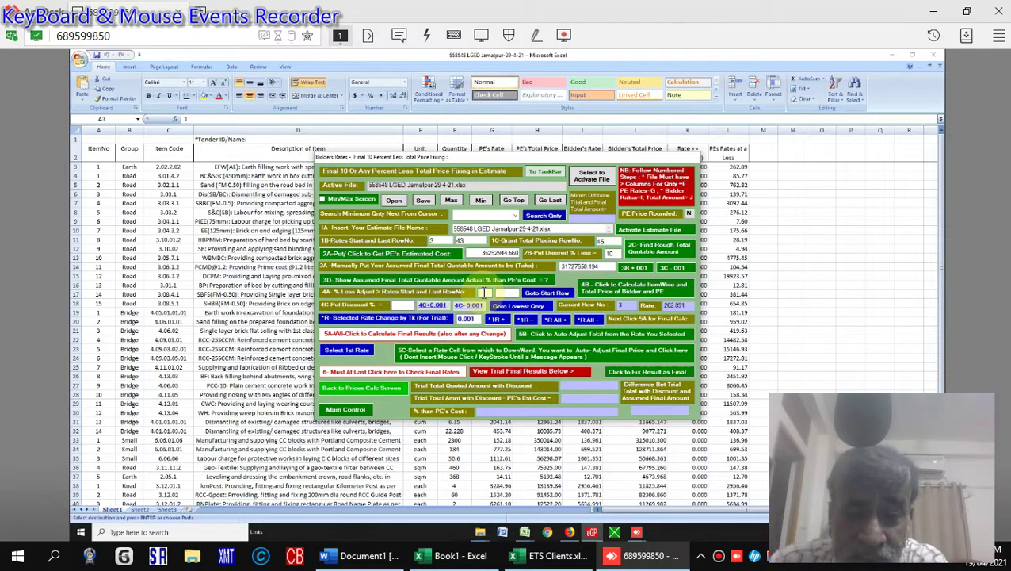
pyautogui.click(439, 240)
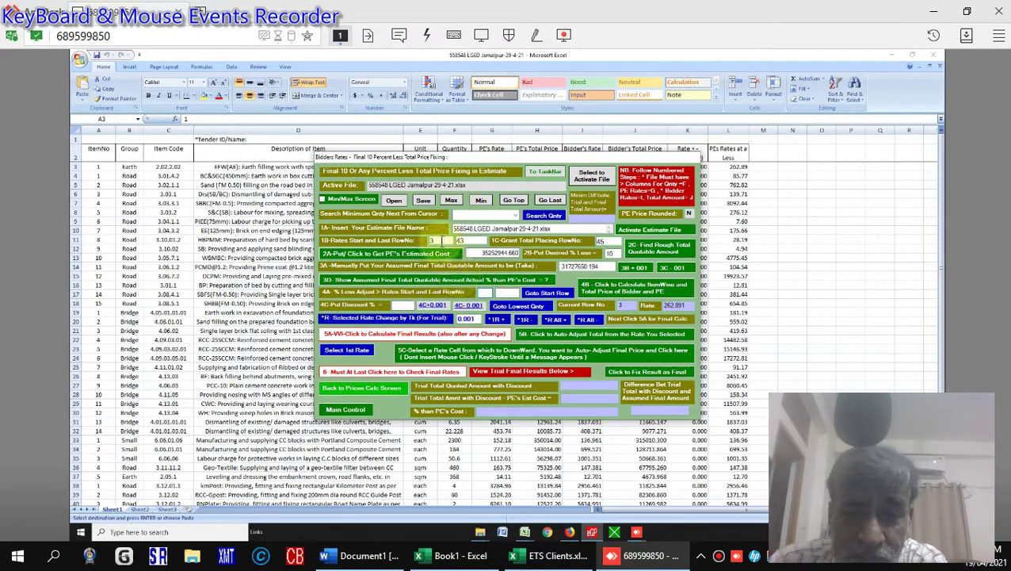
pyautogui.click(483, 291)
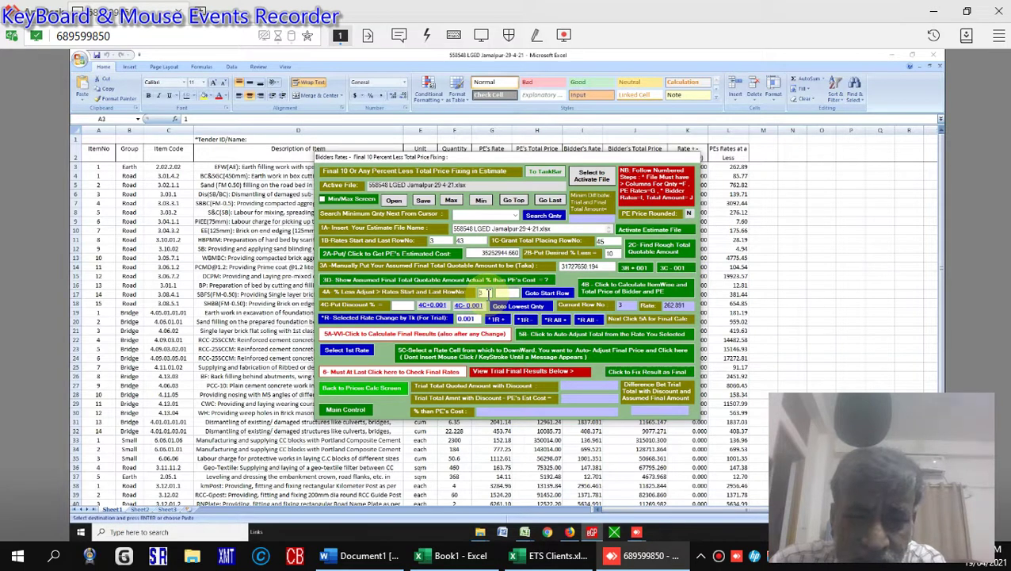
pyautogui.click(489, 293)
pyautogui.write('33')
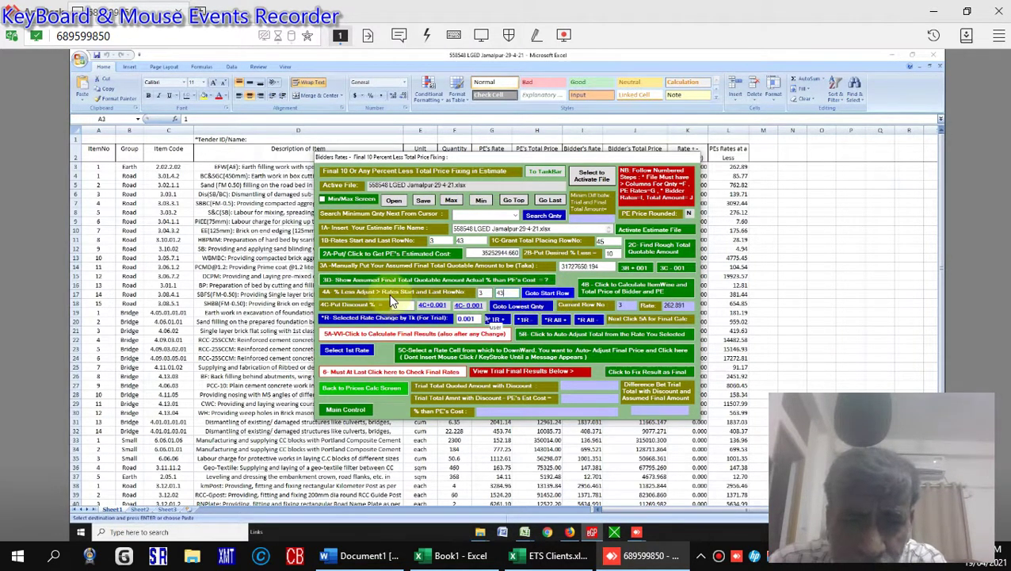
# Calculate the item-wise and total prices of the bidder and PE, and dismiss the completion message
pyautogui.click(630, 292)
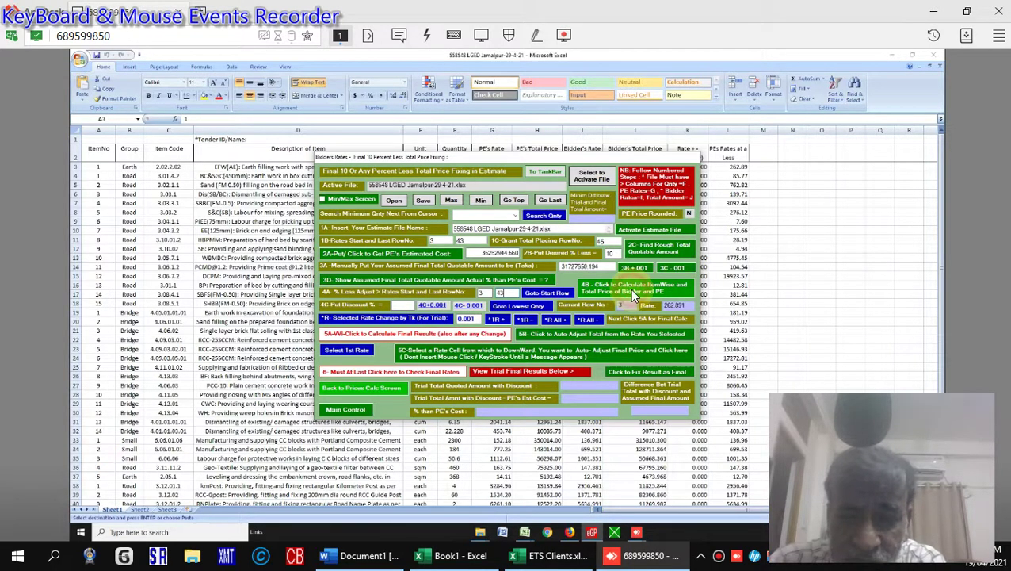
pyautogui.click(630, 289)
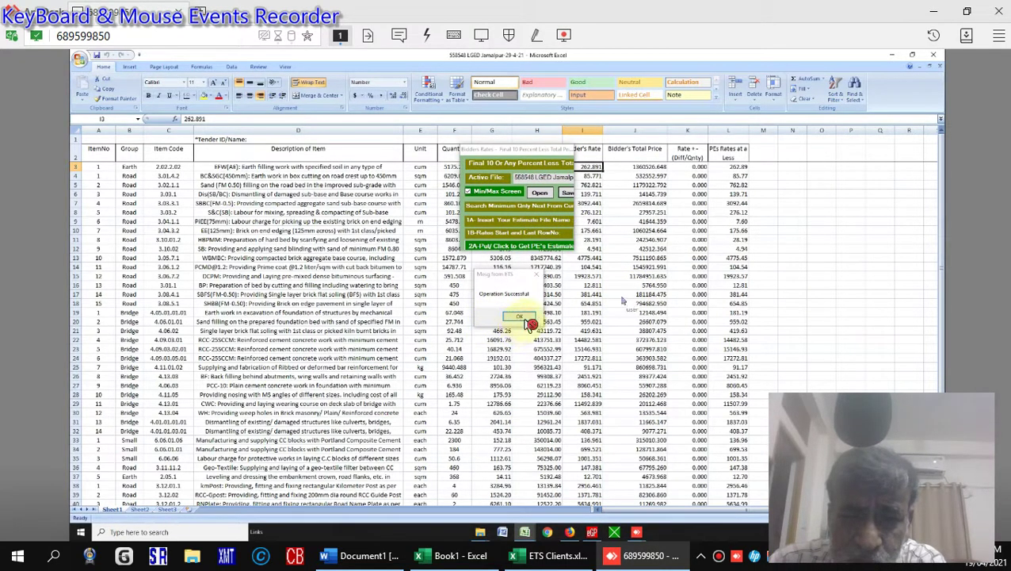
pyautogui.click(523, 317)
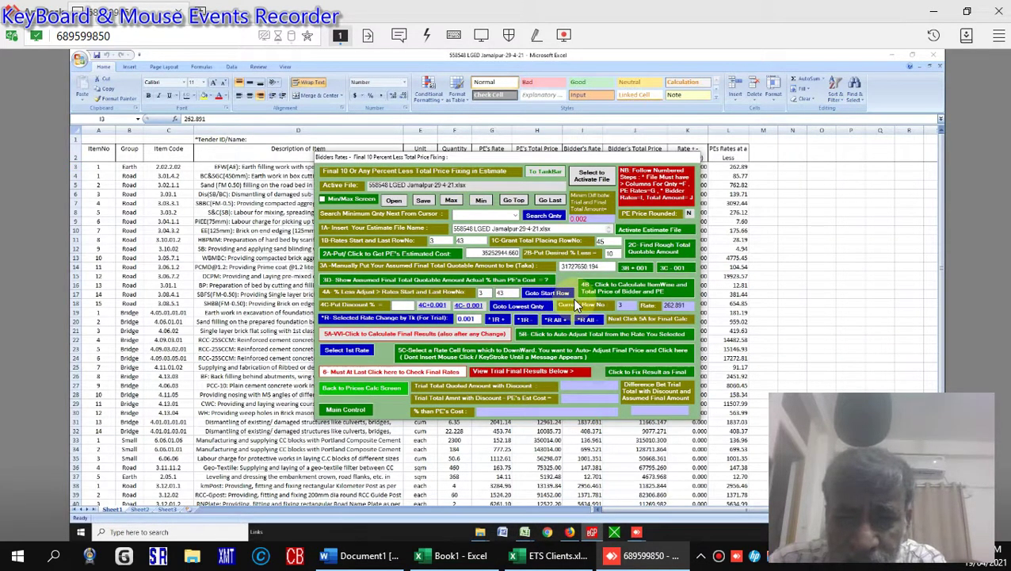
pyautogui.click(580, 303)
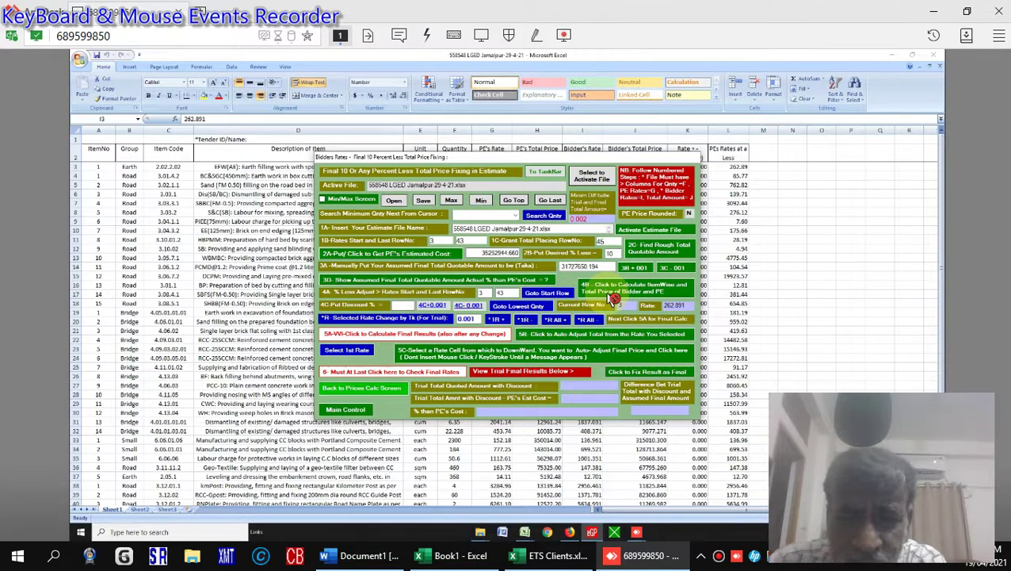
# Set the discount percentage in step 4C to 1
pyautogui.click(382, 325)
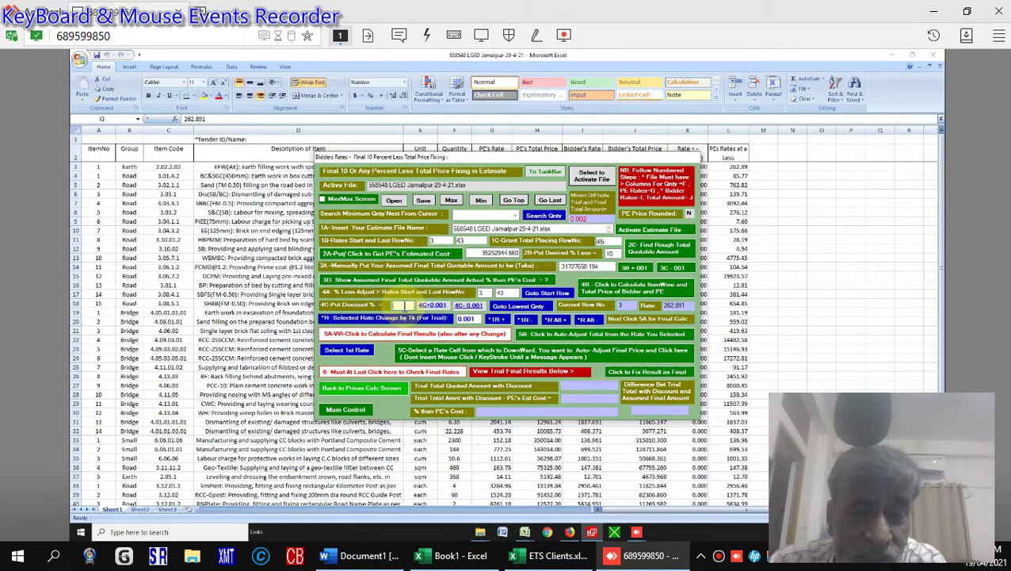
pyautogui.click(400, 305)
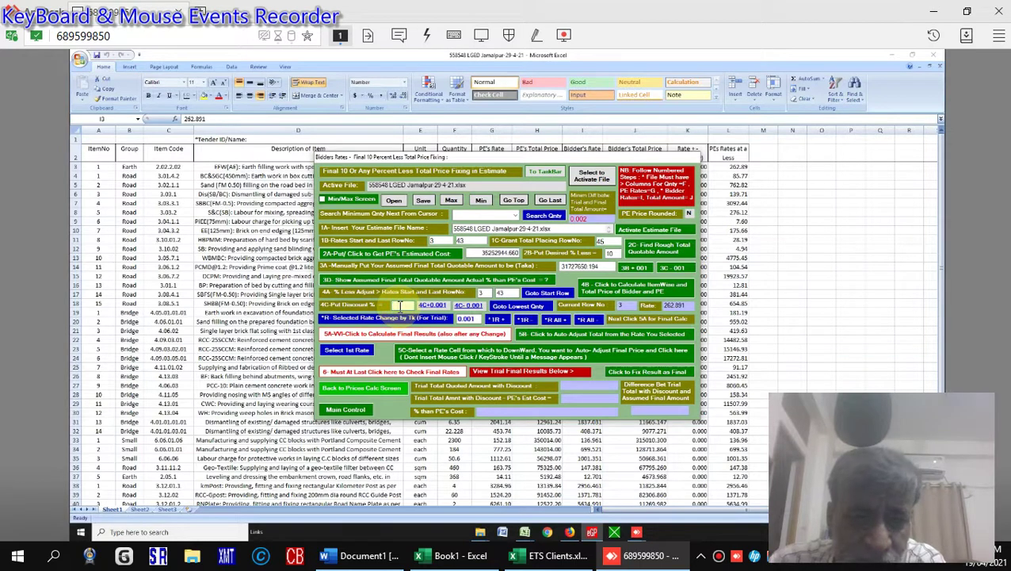
pyautogui.click(404, 310)
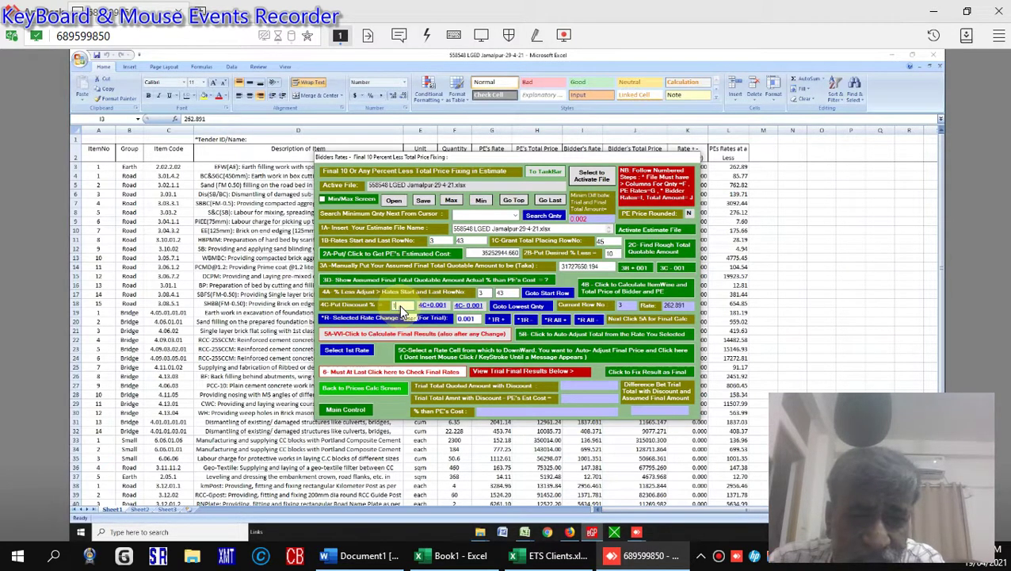
pyautogui.click(399, 306)
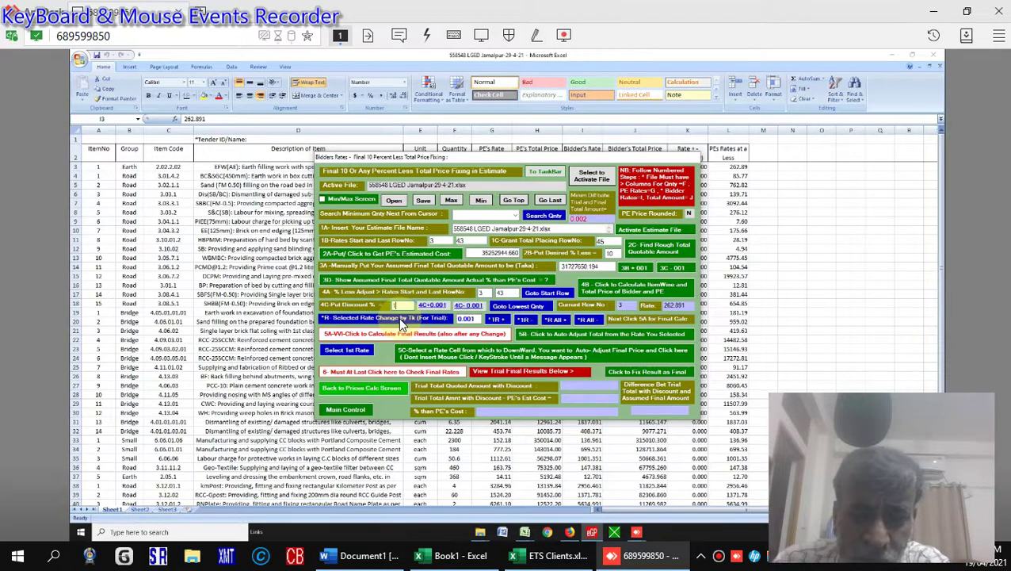
pyautogui.click(437, 336)
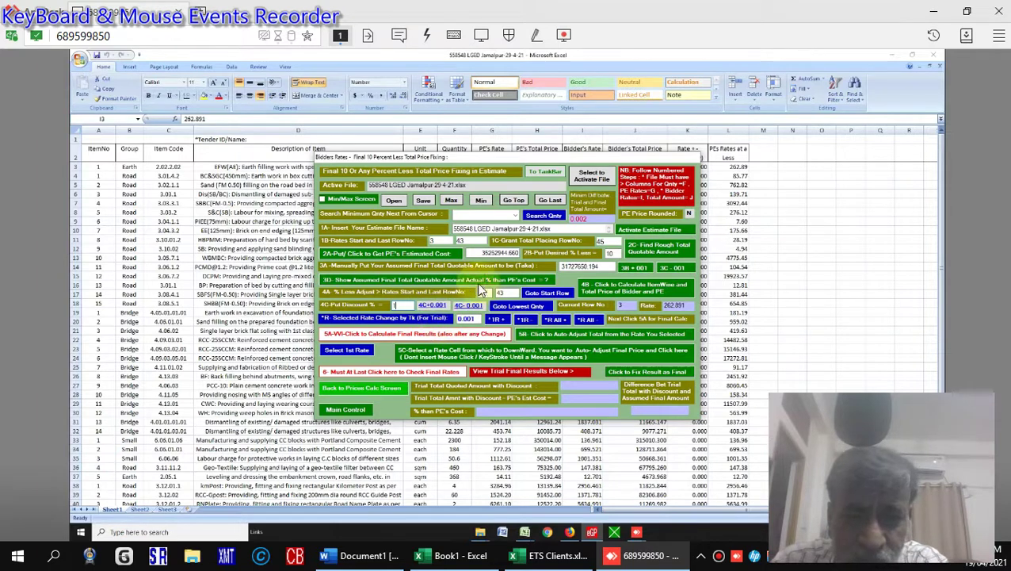
pyautogui.click(504, 322)
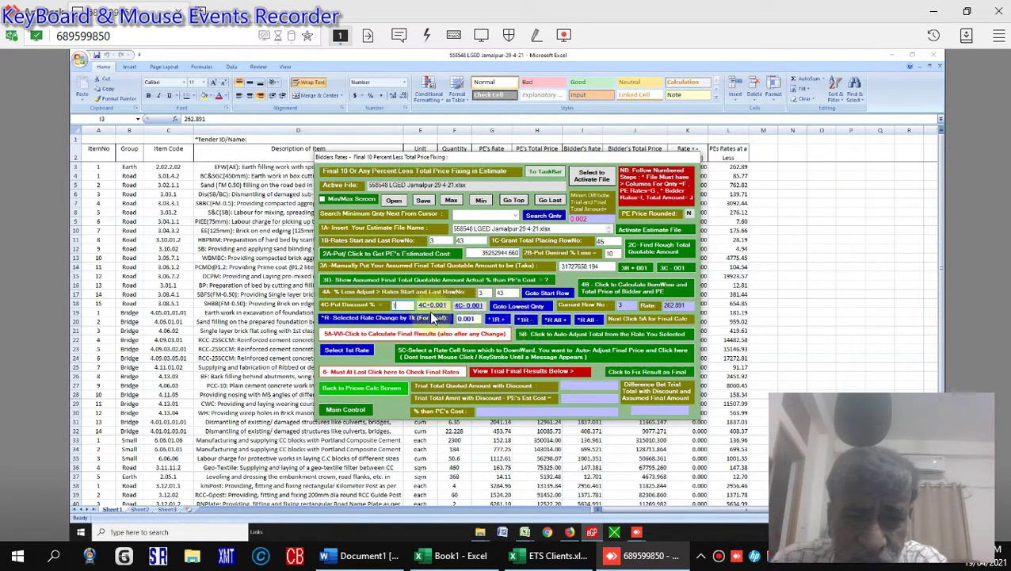
pyautogui.click(429, 307)
pyautogui.click(496, 322)
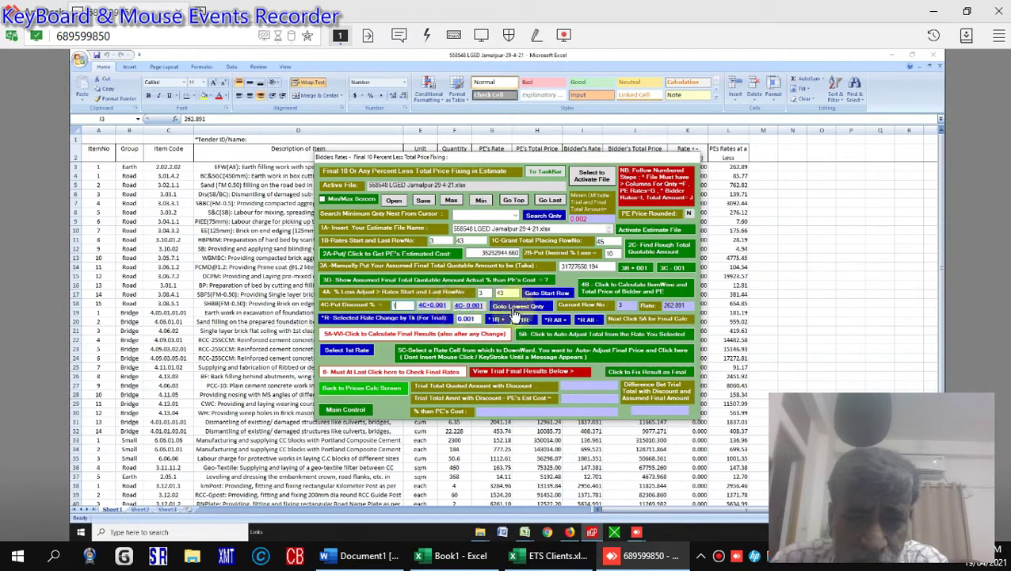
pyautogui.click(528, 320)
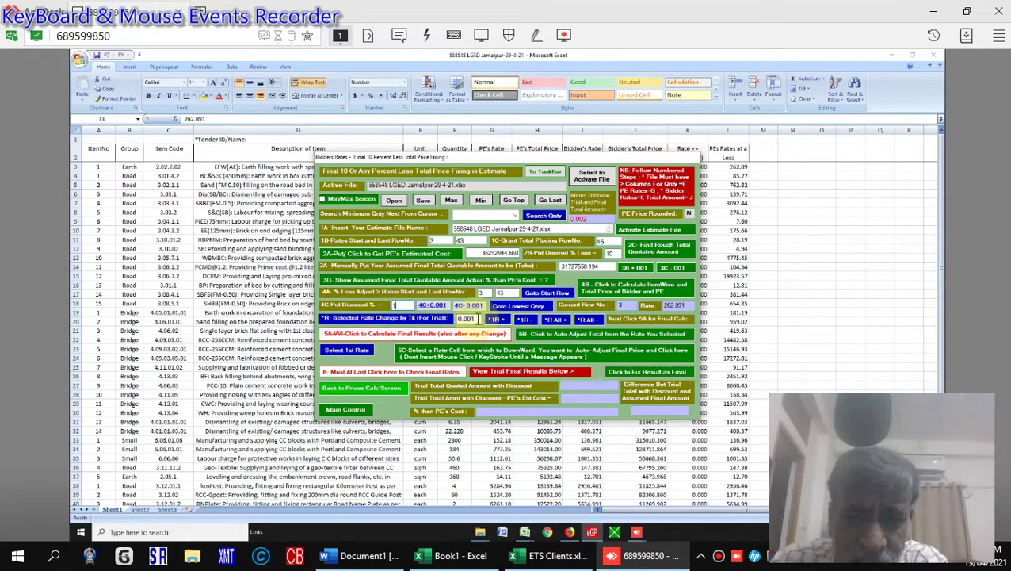
pyautogui.click(476, 318)
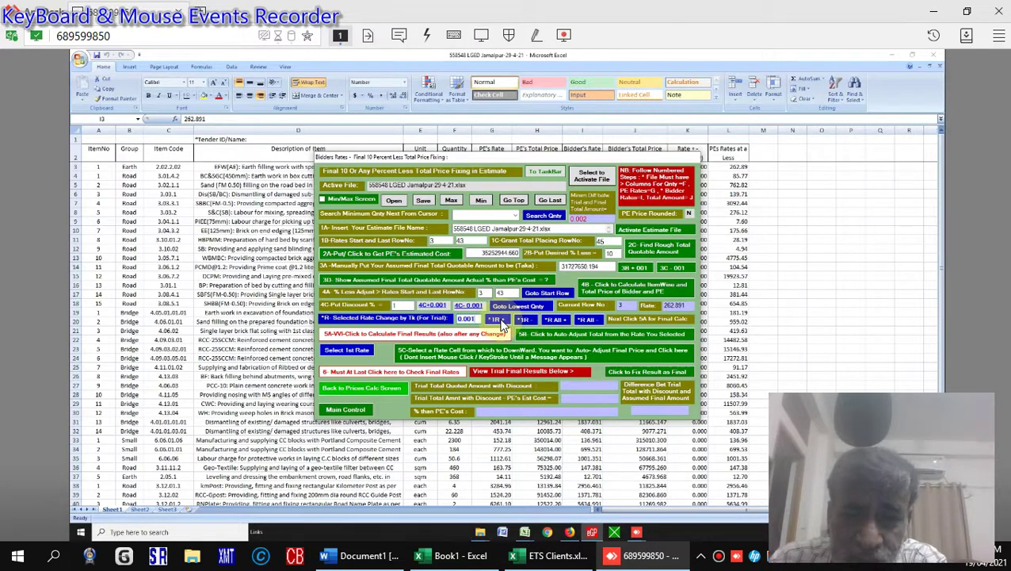
pyautogui.click(497, 320)
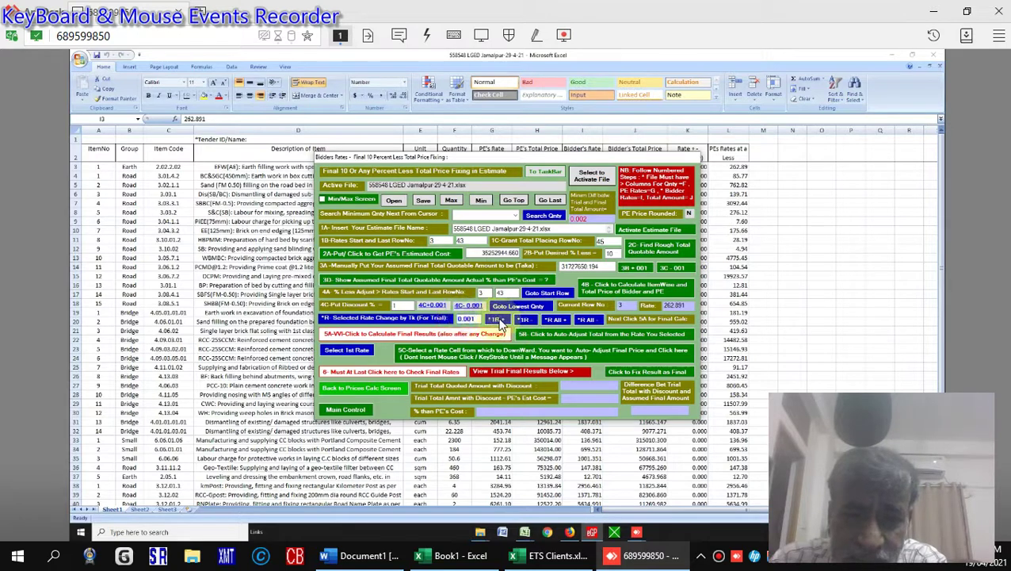
pyautogui.click(523, 320)
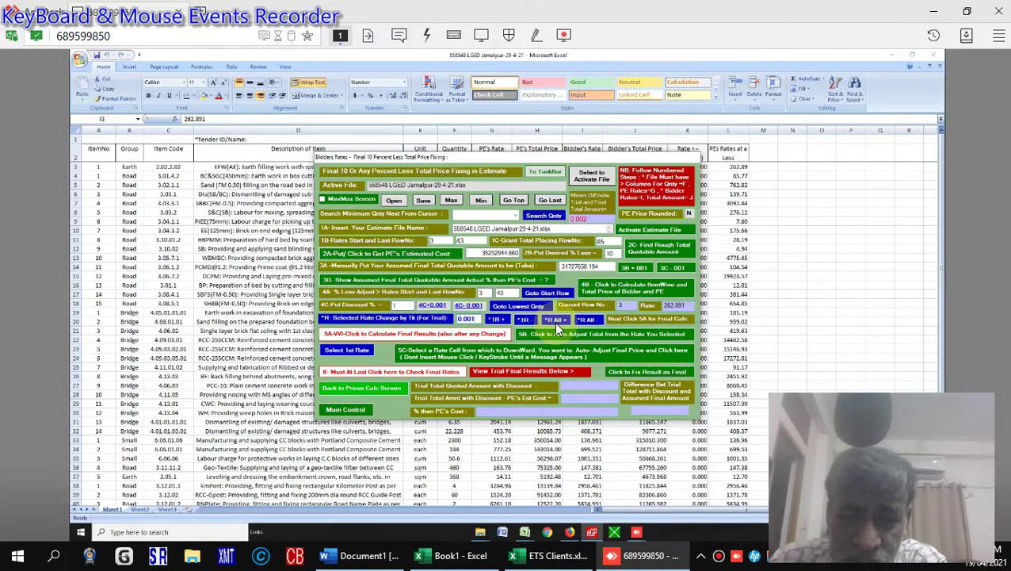
pyautogui.click(467, 318)
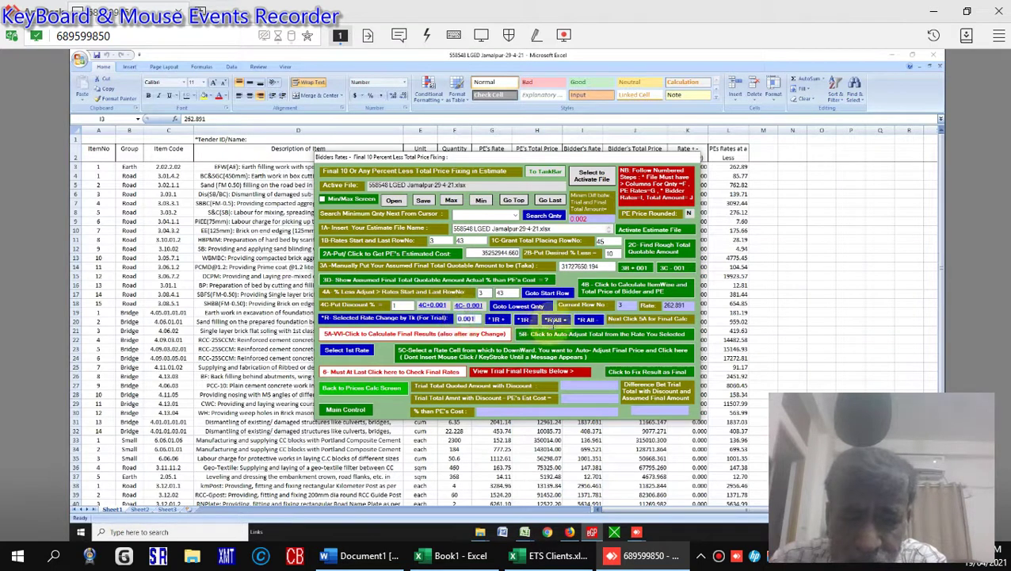
pyautogui.click(579, 400)
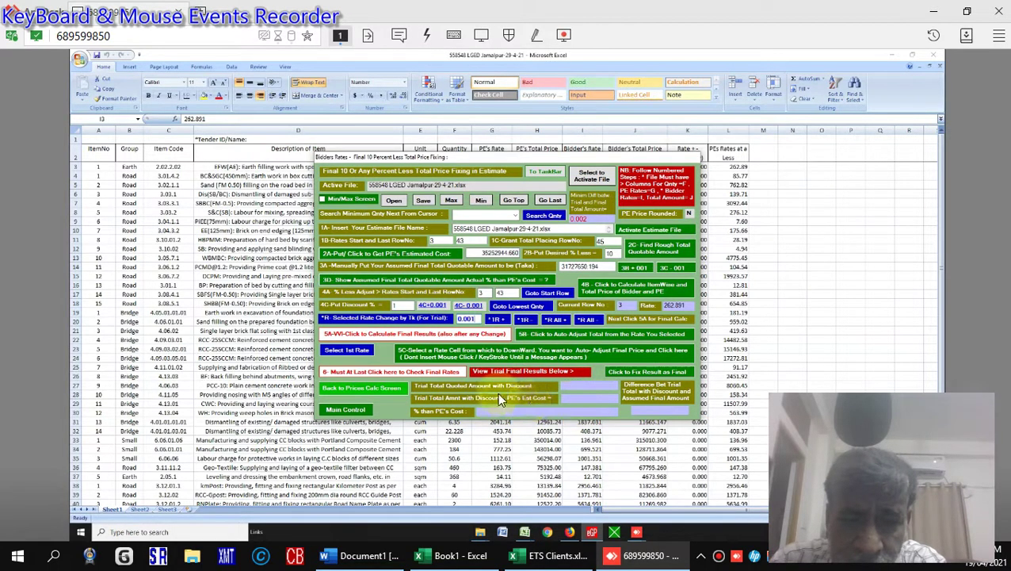
pyautogui.click(499, 337)
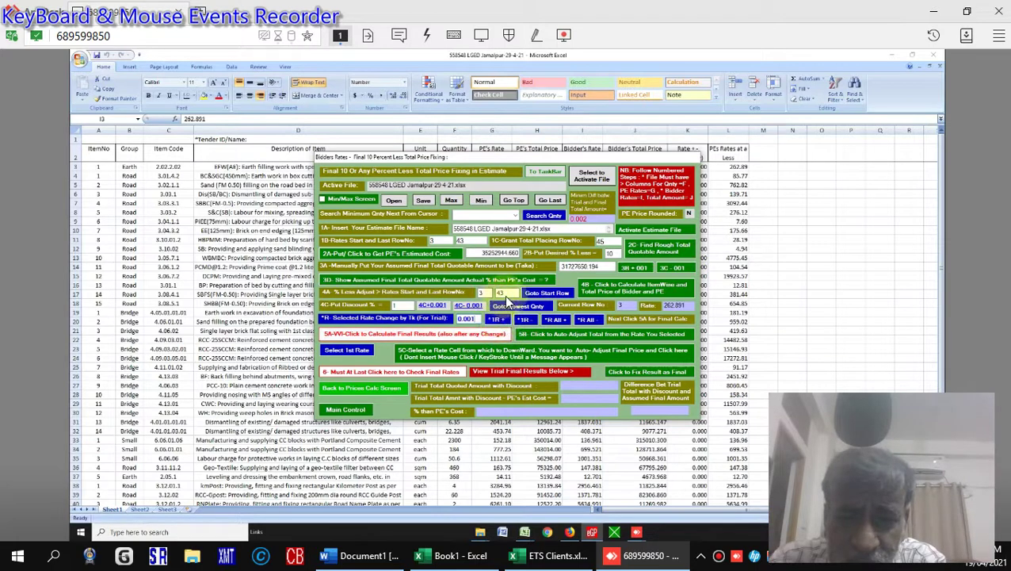
pyautogui.click(527, 321)
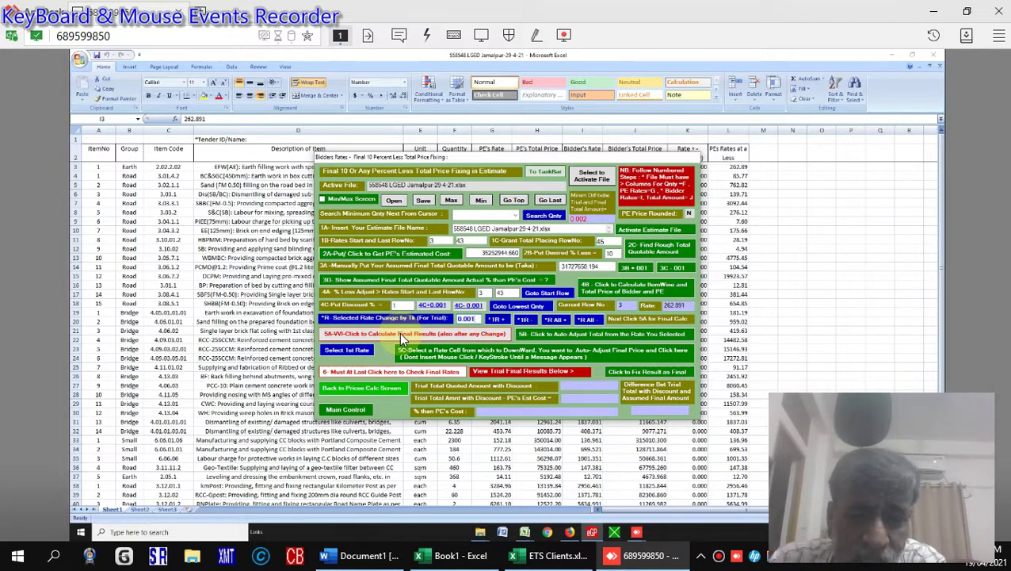
pyautogui.click(370, 348)
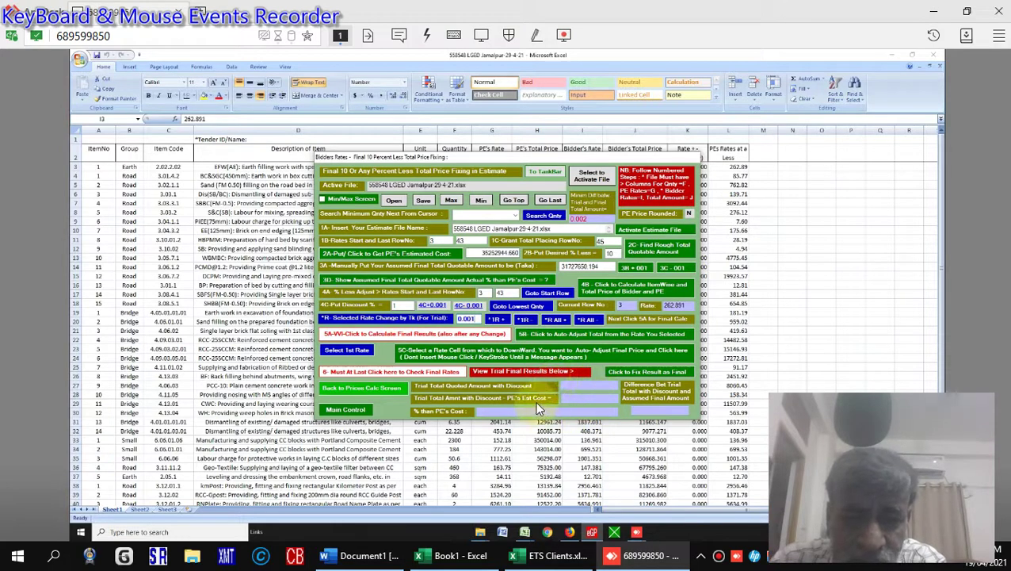
# Calculate the final results with the current discount percentage and dismiss the completion message
pyautogui.click(418, 332)
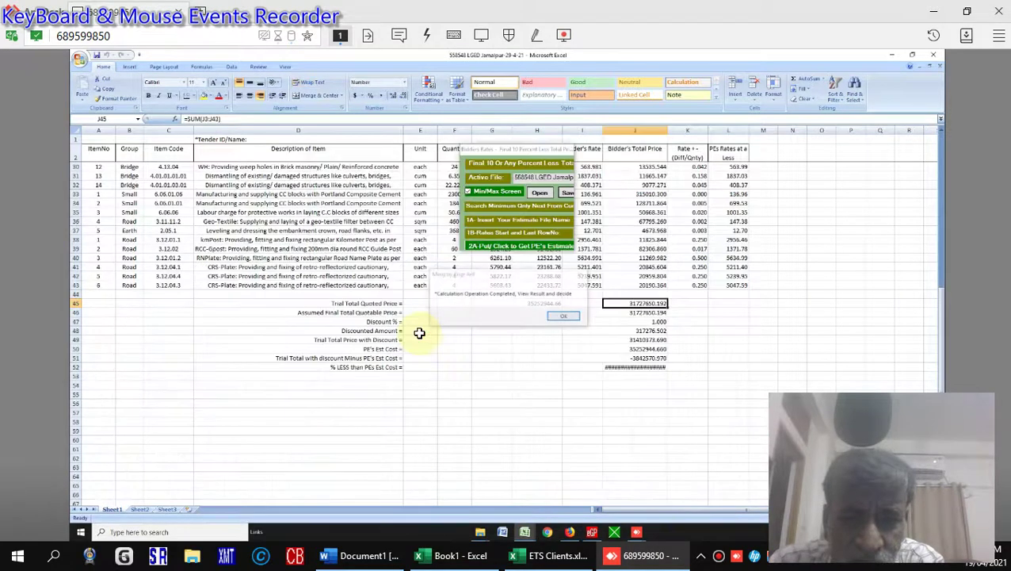
pyautogui.click(426, 339)
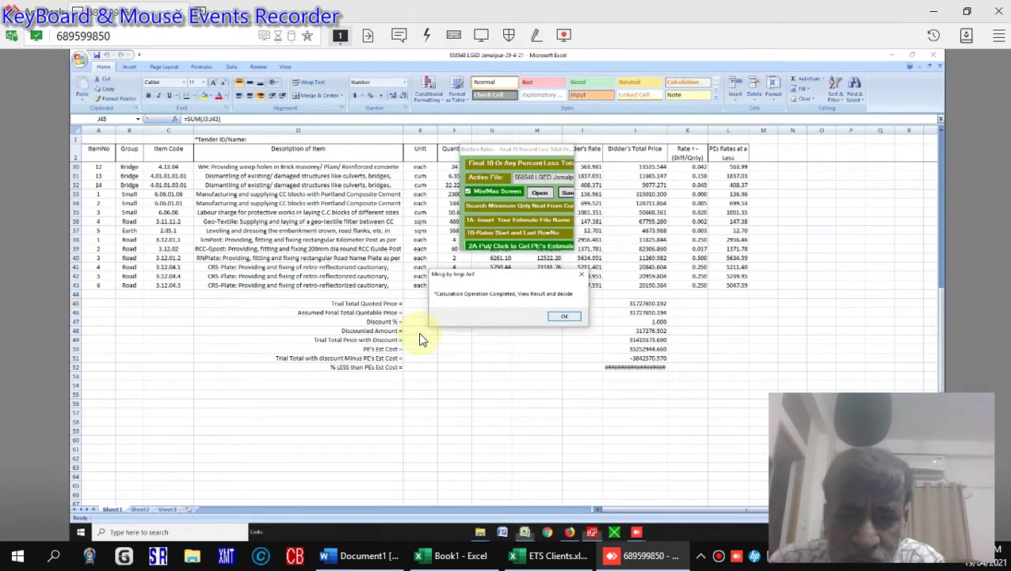
pyautogui.press('Return')
pyautogui.click(426, 340)
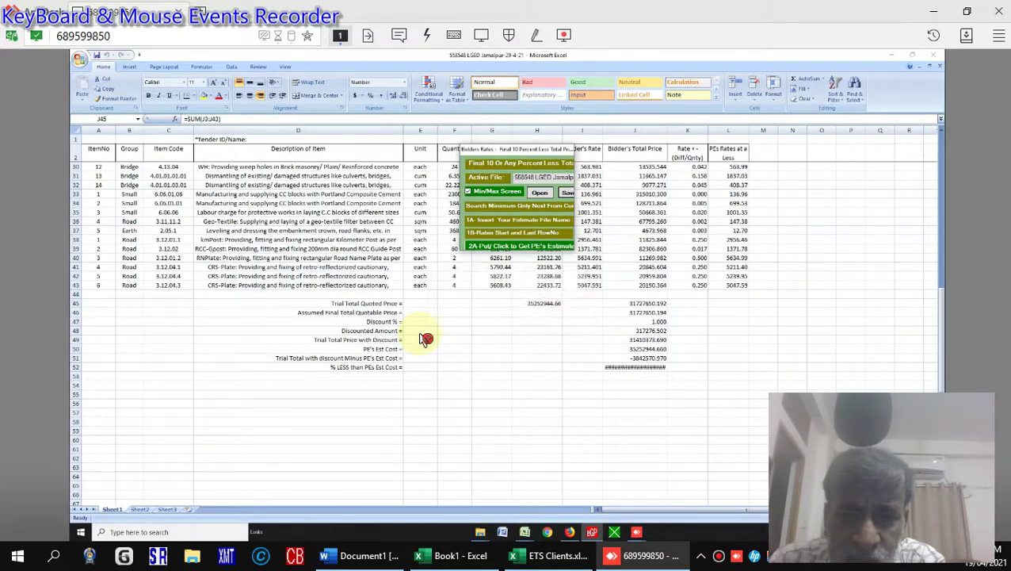
pyautogui.click(449, 291)
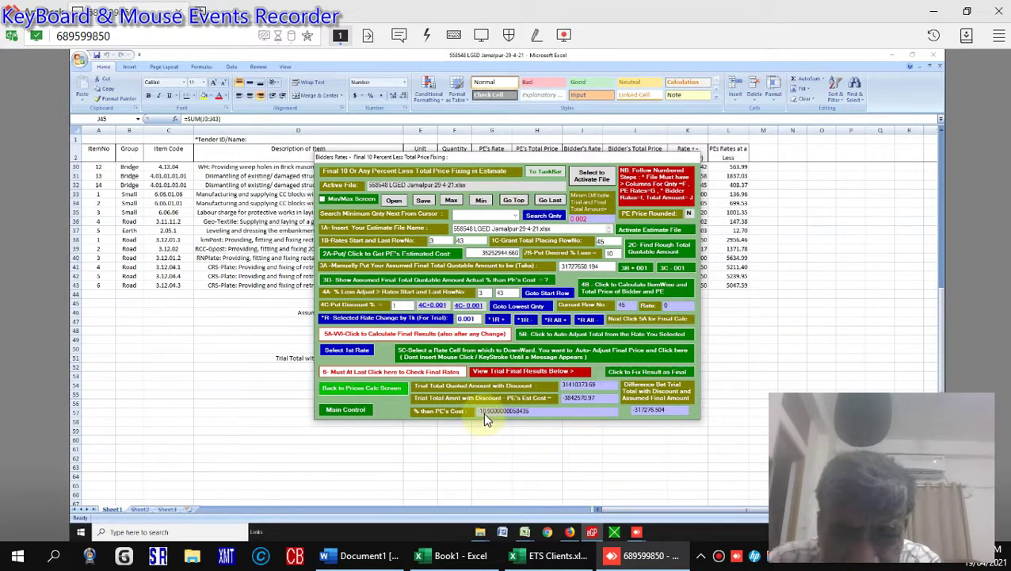
# Set the discount percentage in step 4C to 2, recalculate the final results and dismiss the completion message
pyautogui.click(403, 307)
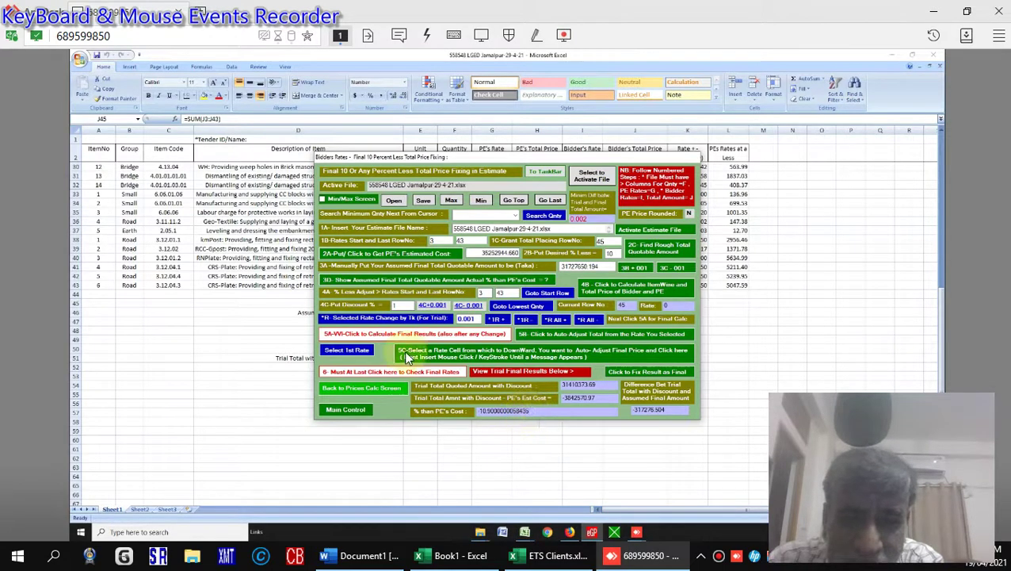
pyautogui.click(396, 305)
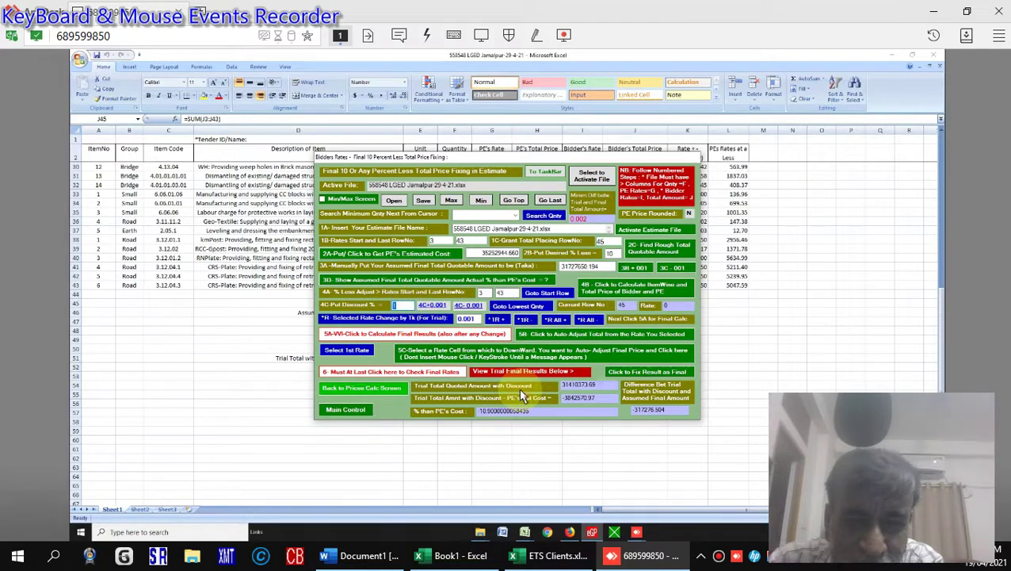
pyautogui.write('2')
pyautogui.click(435, 337)
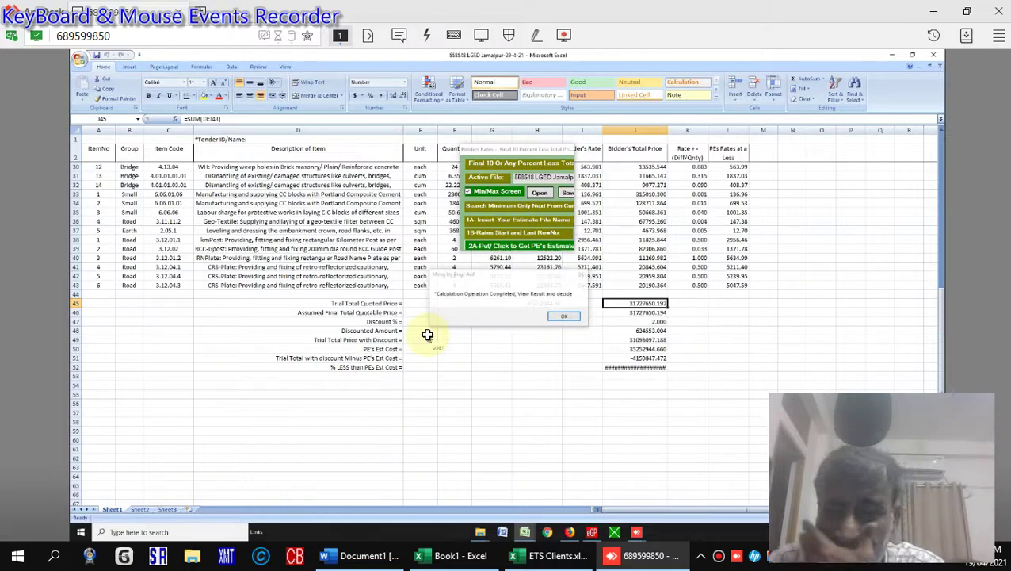
pyautogui.click(432, 337)
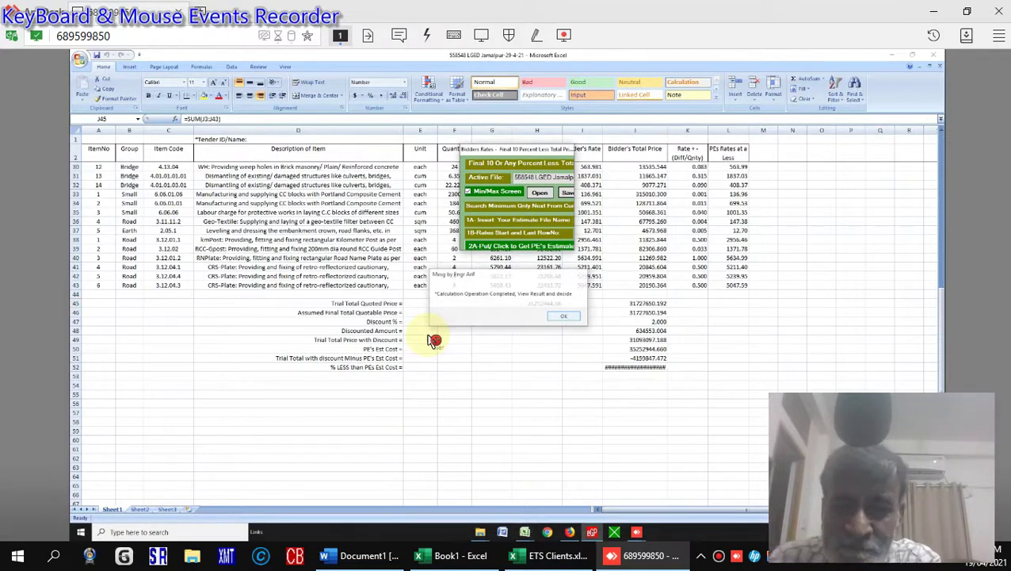
pyautogui.press('Return')
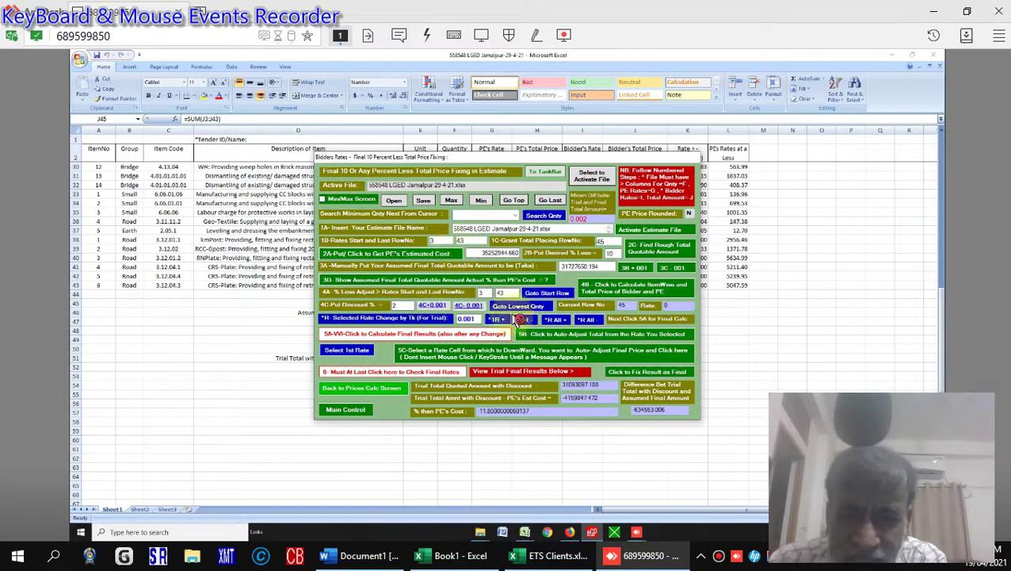
# Raise the discount percentage in step 4C by one 0.001 increment
pyautogui.click(524, 417)
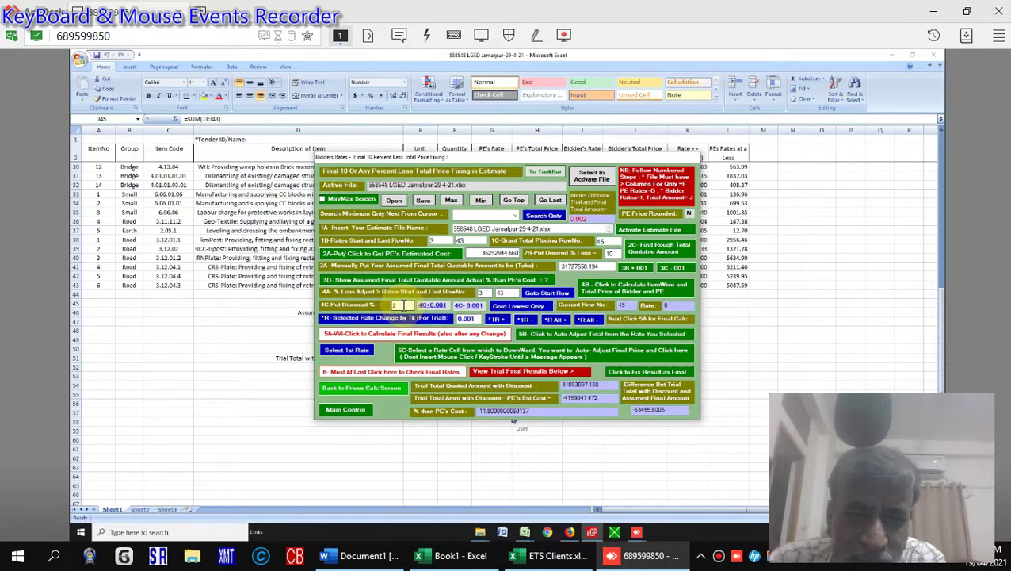
pyautogui.click(434, 306)
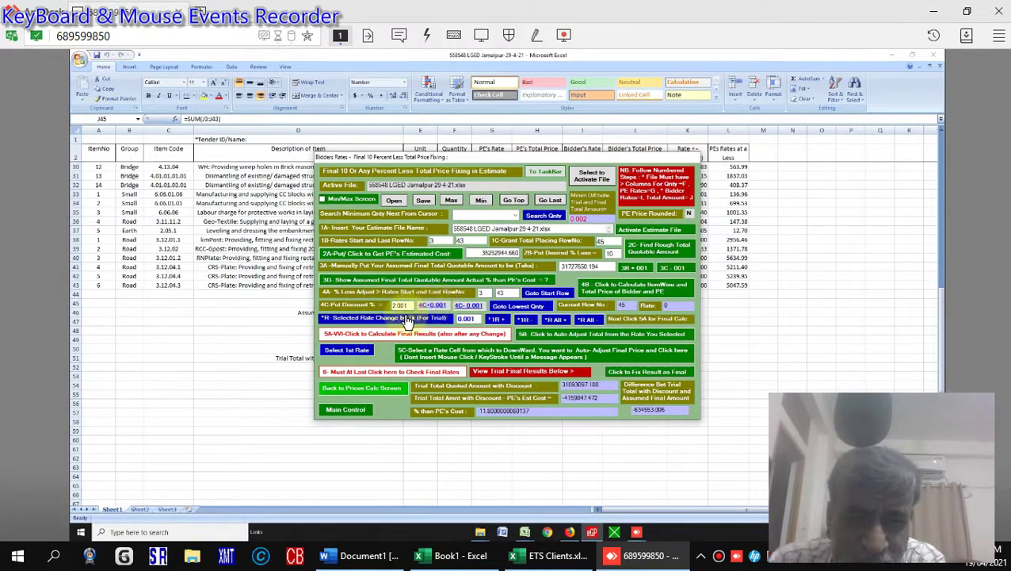
# Set the discount percentage back to 1, recalculate the final results and dismiss the completion message
pyautogui.click(406, 306)
pyautogui.click(411, 308)
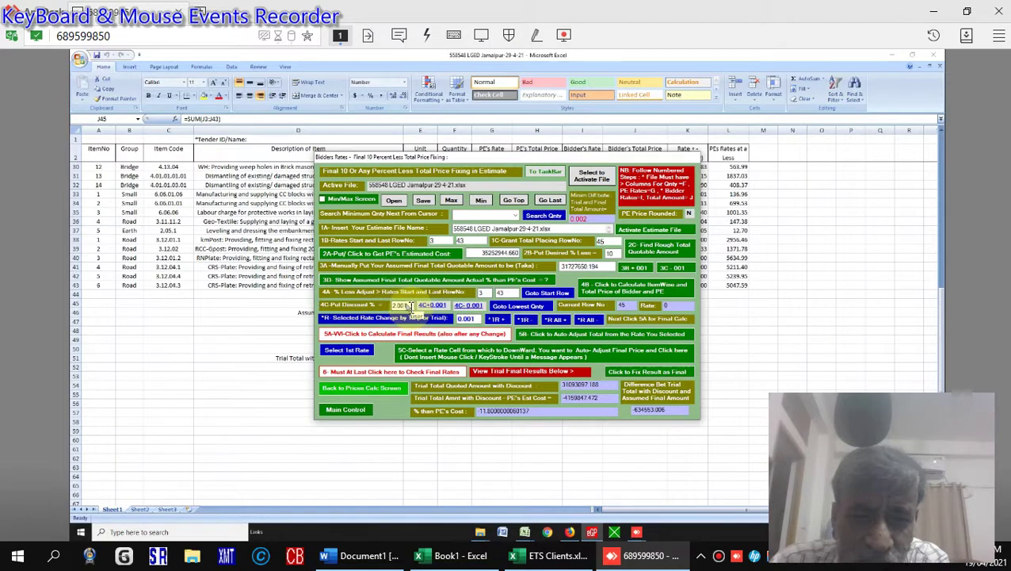
pyautogui.click(409, 306)
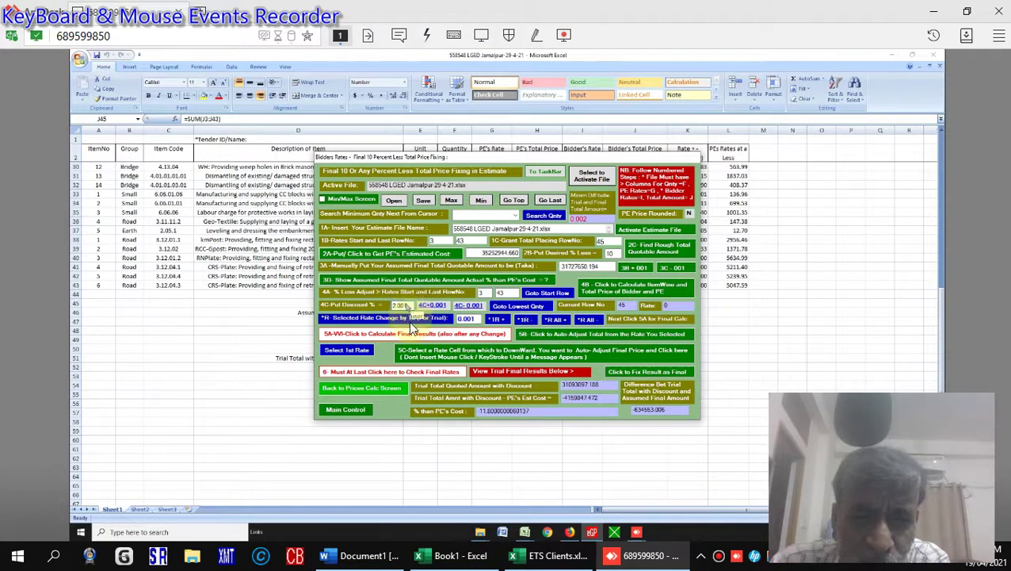
pyautogui.click(413, 317)
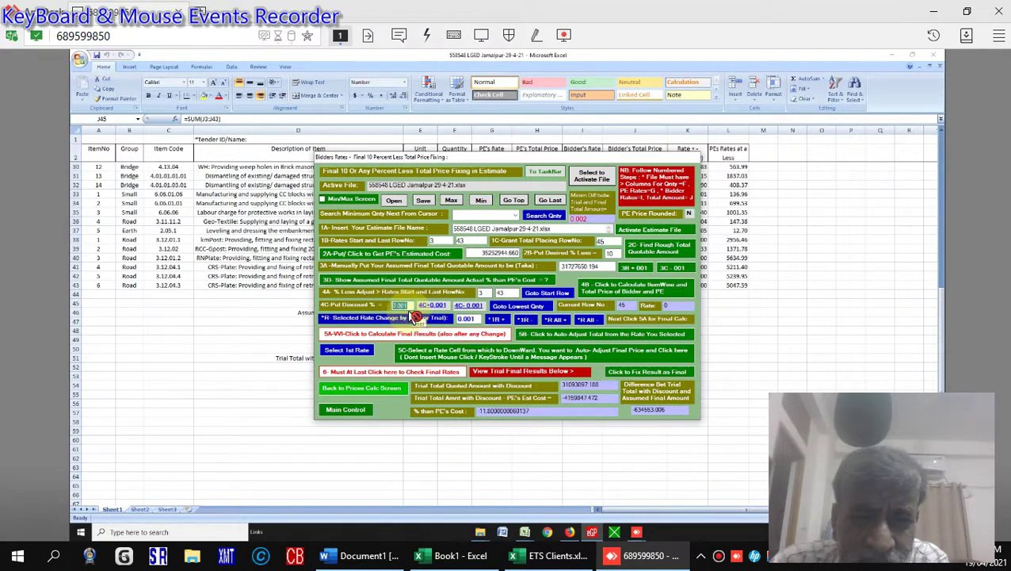
pyautogui.write('1')
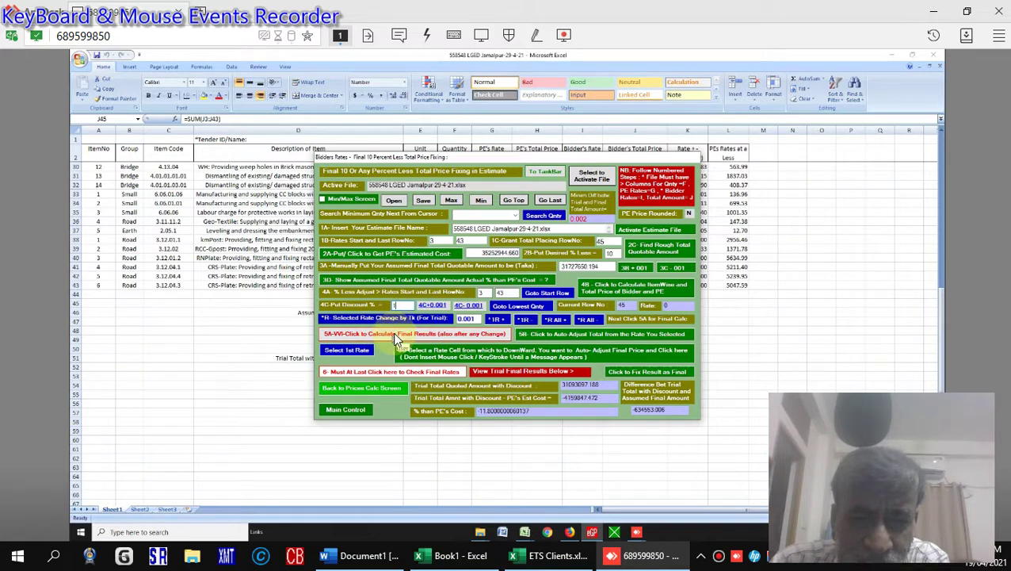
pyautogui.click(393, 332)
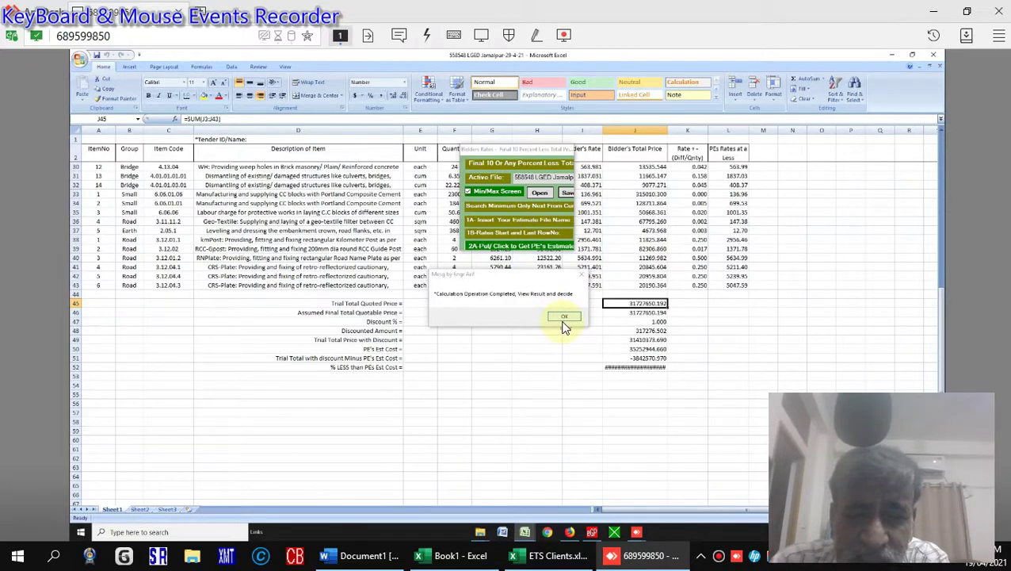
pyautogui.click(566, 321)
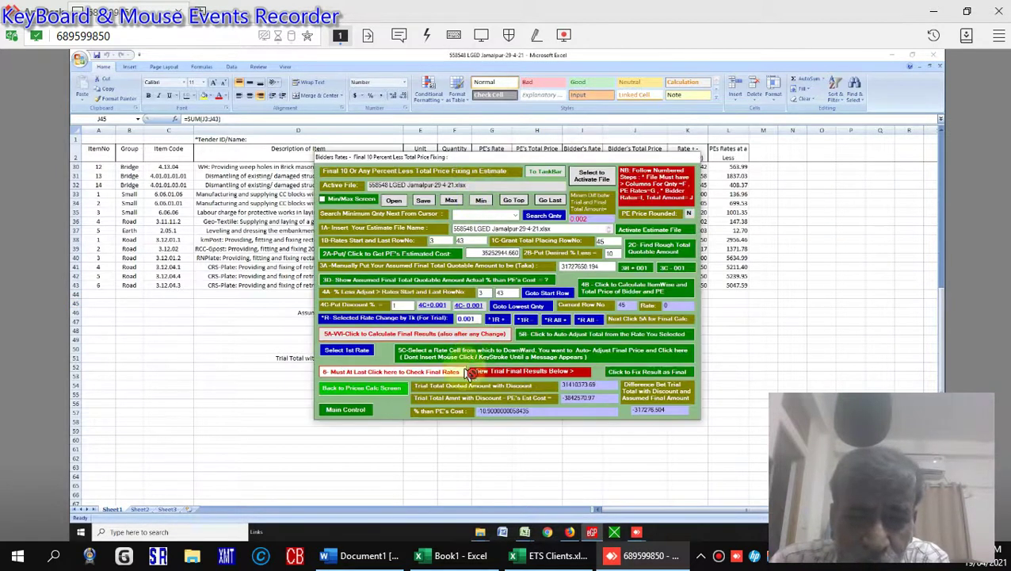
# Close the Avro Keyboard update notice without downloading the update
pyautogui.click(436, 371)
pyautogui.click(438, 339)
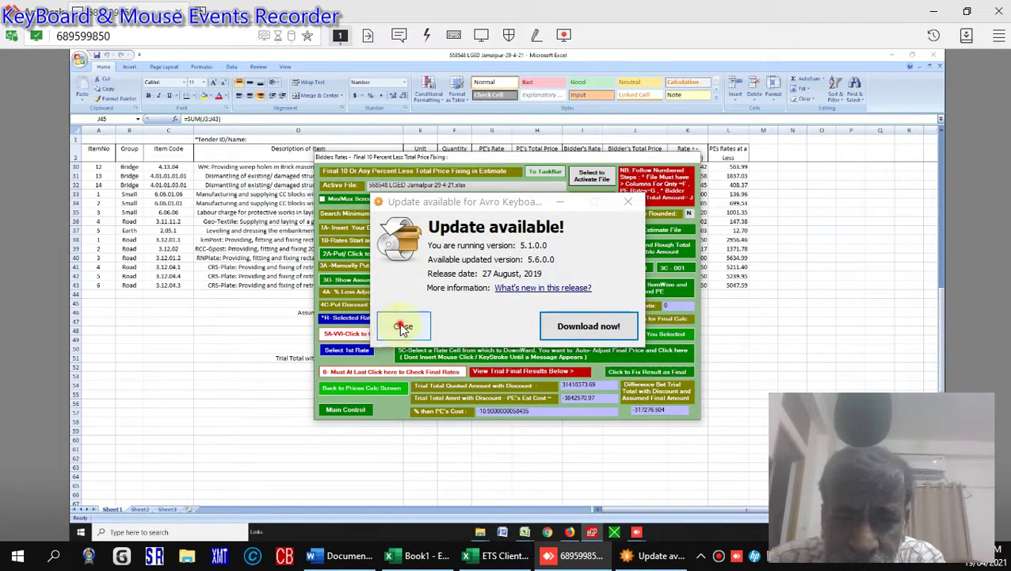
pyautogui.click(403, 327)
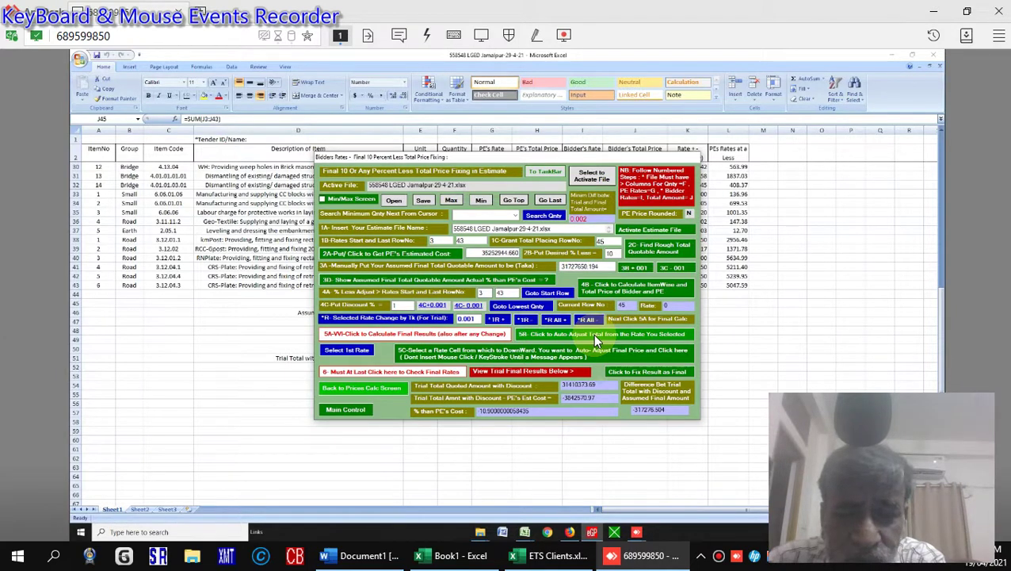
# Go to the bidder's rate with the lowest quantity, auto-adjust the total from that rate and restore the full form
pyautogui.click(520, 307)
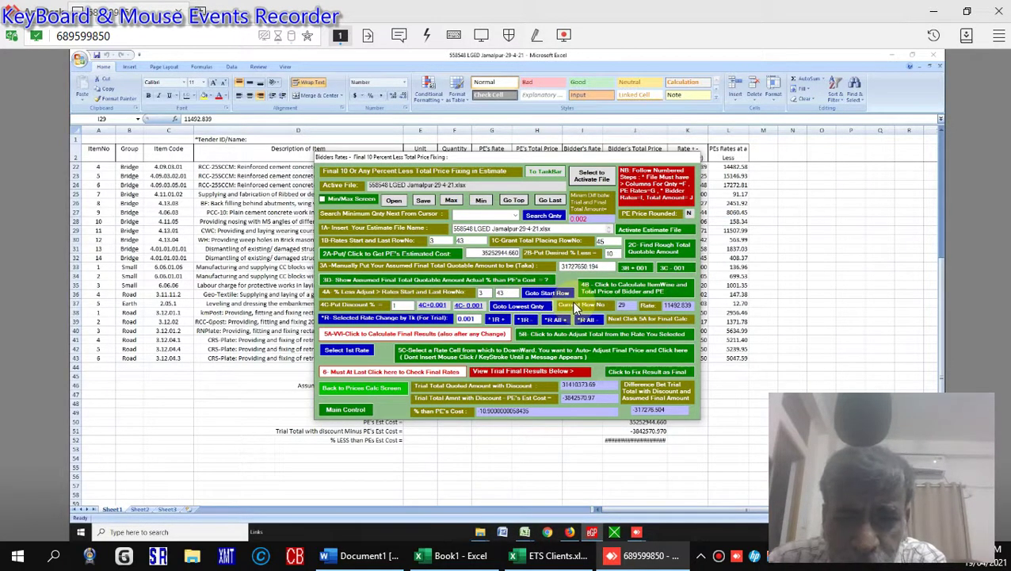
pyautogui.click(580, 307)
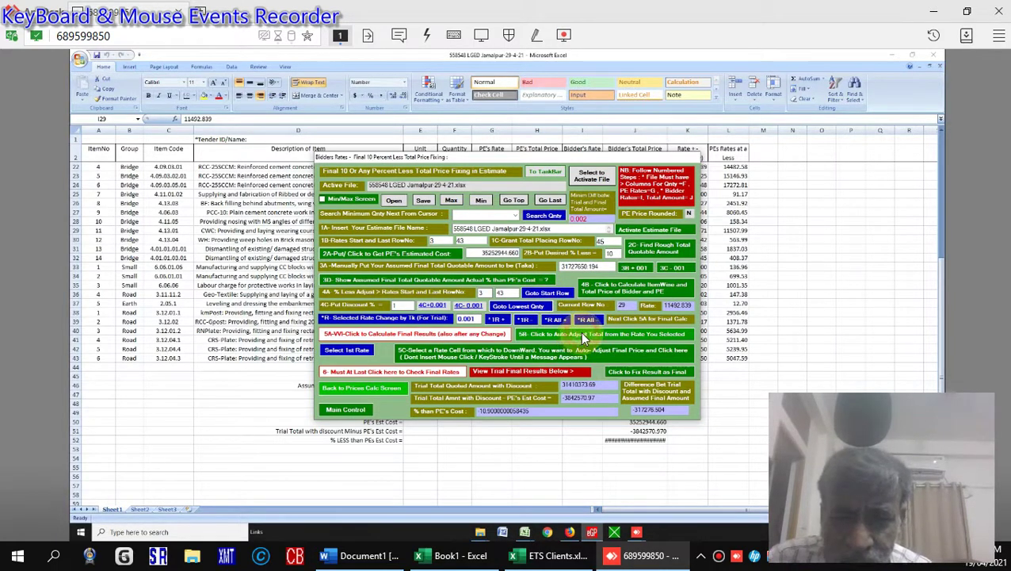
pyautogui.click(581, 332)
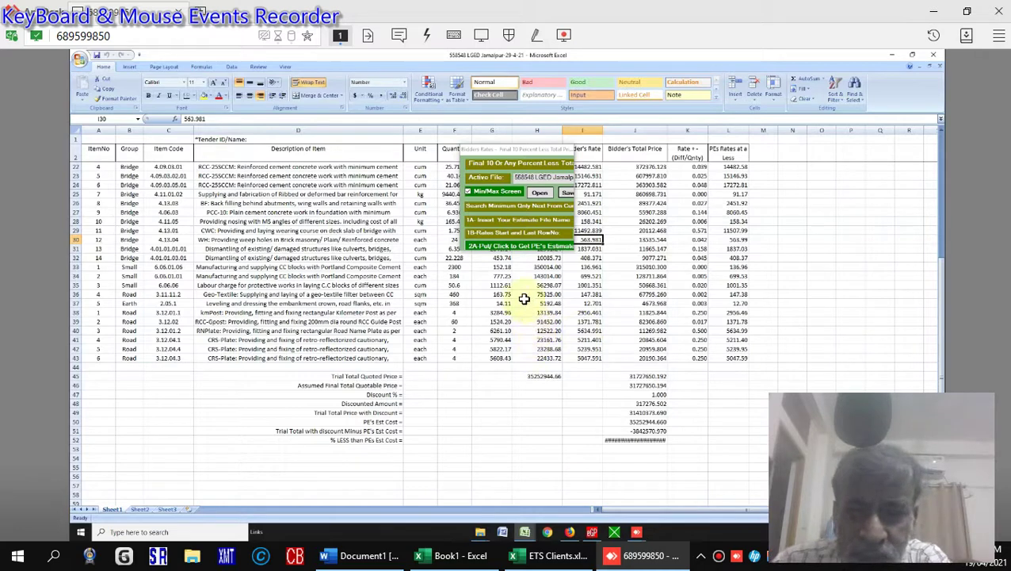
pyautogui.click(491, 189)
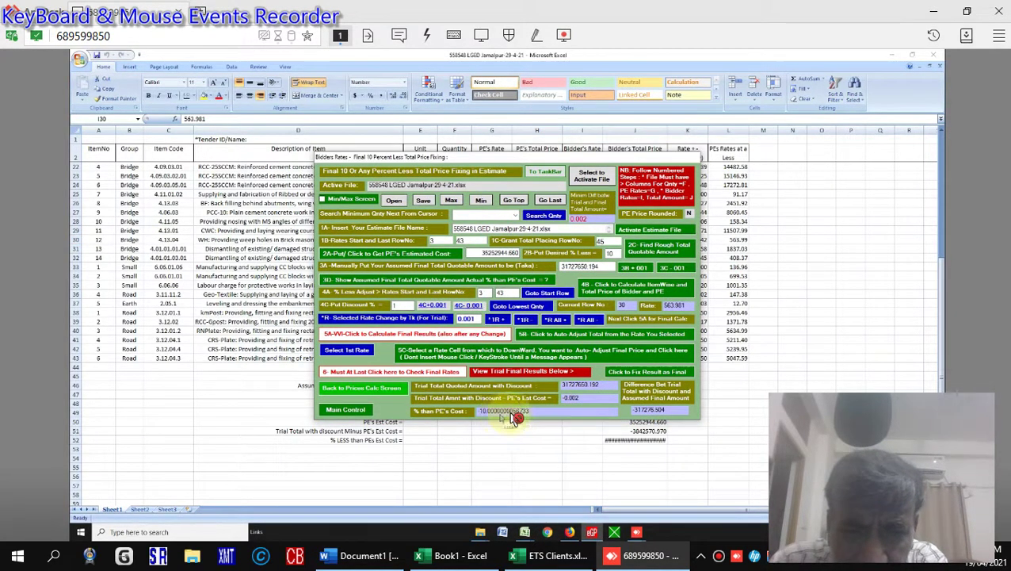
pyautogui.click(545, 409)
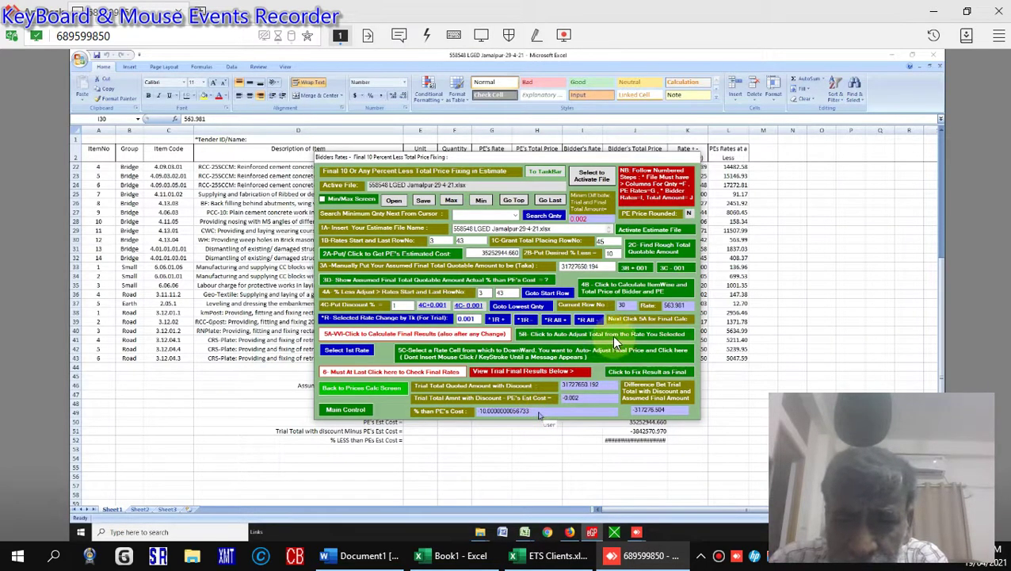
# Return to the lowest-quantity rate and run the automatic total adjustment from it once more
pyautogui.click(532, 309)
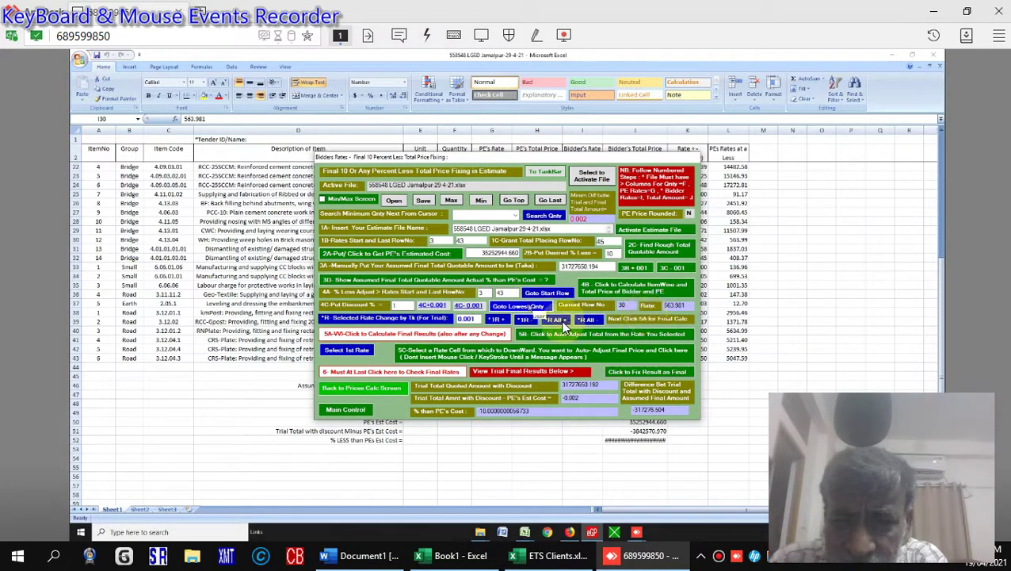
pyautogui.click(520, 307)
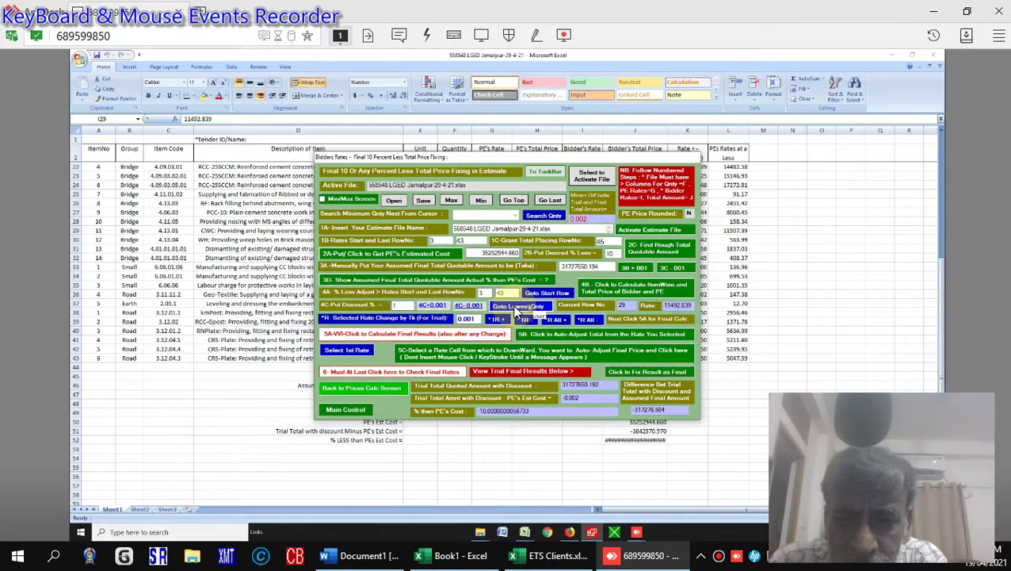
pyautogui.click(519, 309)
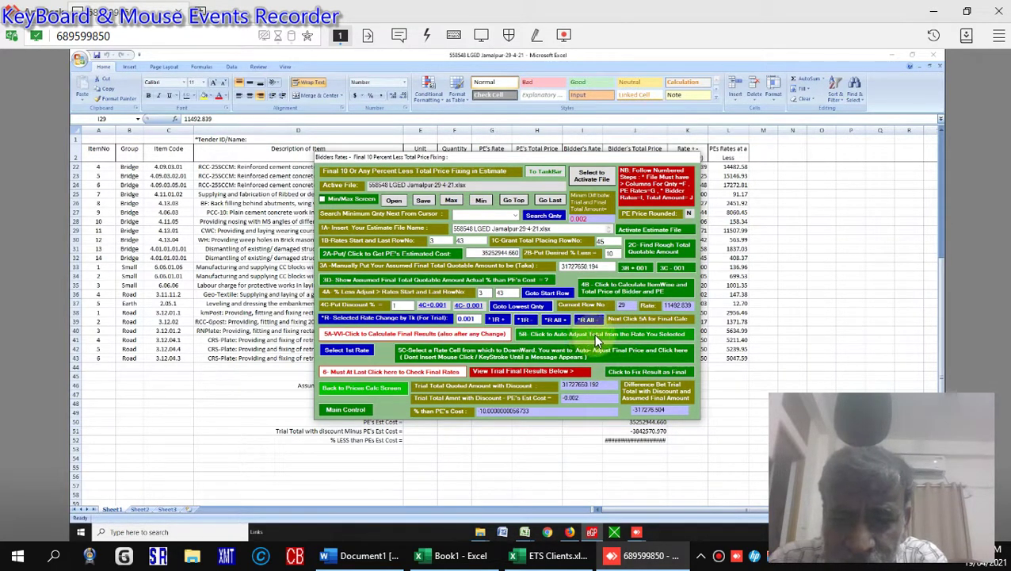
pyautogui.click(596, 334)
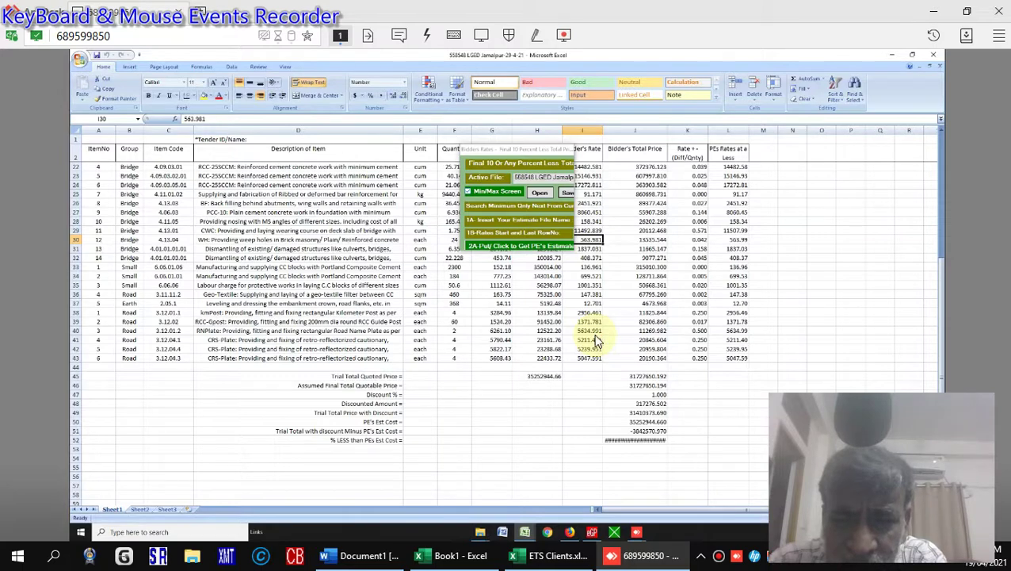
# Restore the full form and move it clear of the Quantity, PE's Rate and Bidder's Rate column headings
pyautogui.click(492, 192)
pyautogui.click(492, 193)
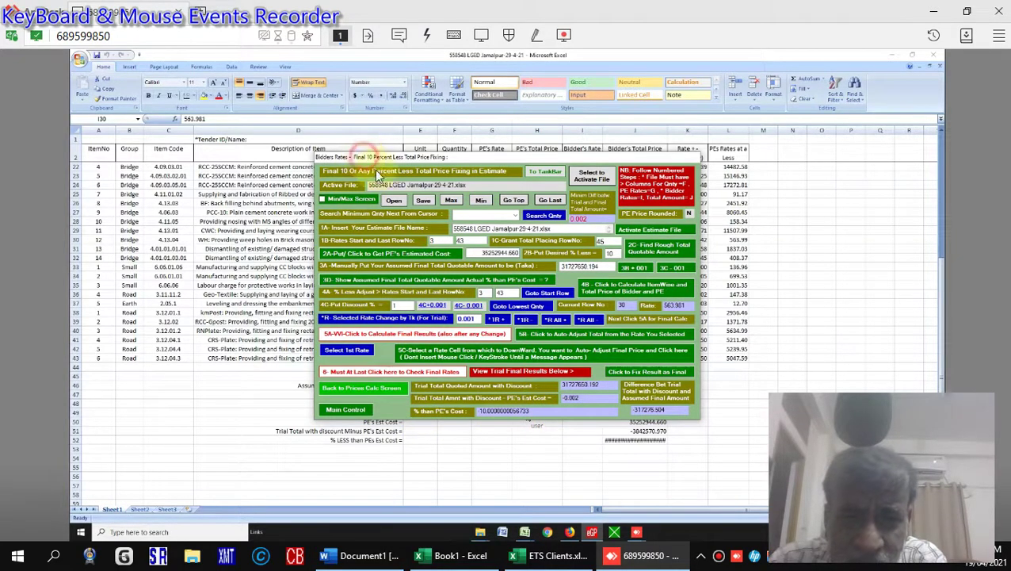
pyautogui.moveTo(363, 157); pyautogui.dragTo(418, 203)
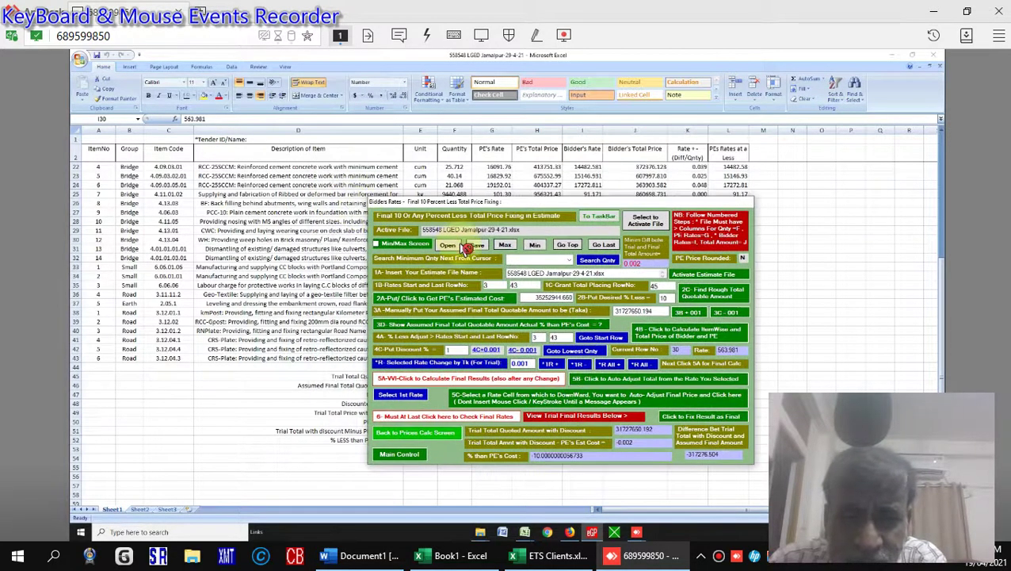
# Shrink the form and examine the trial totals and the percentage less than PE's cost below the bid items
pyautogui.click(421, 249)
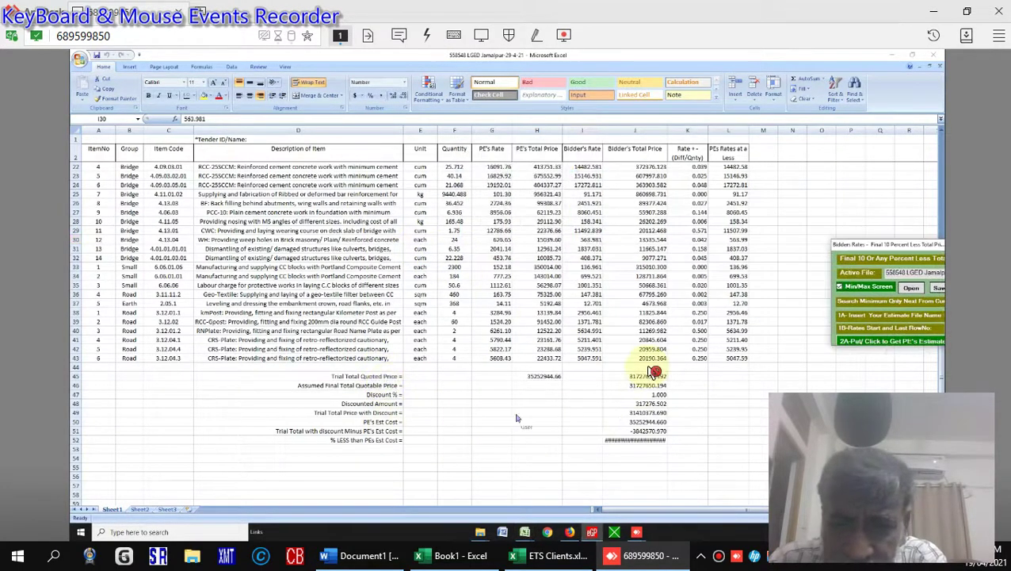
pyautogui.click(644, 456)
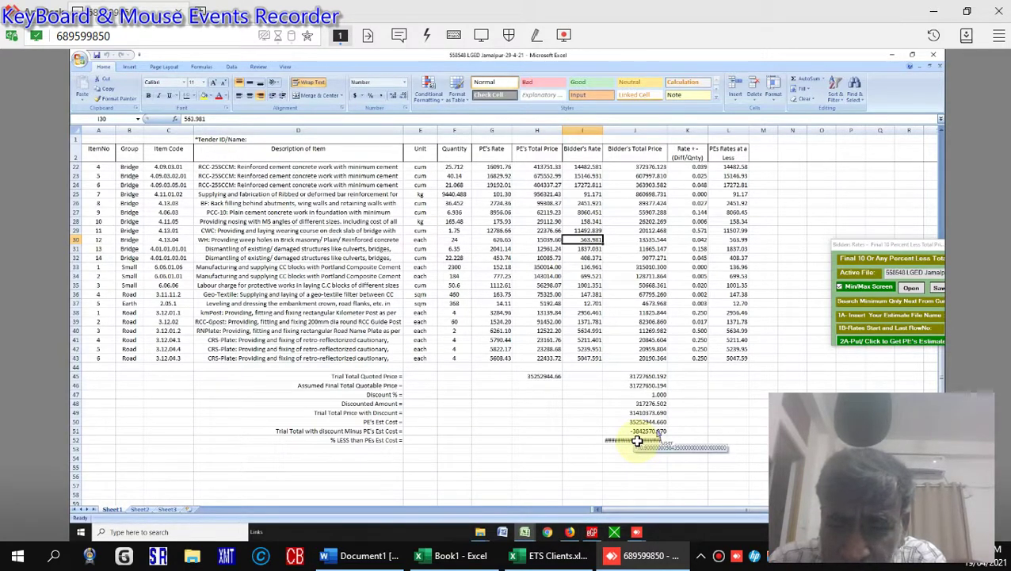
pyautogui.keyDown('ctrl'); pyautogui.scroll(2, 637, 441); pyautogui.keyUp('ctrl')
pyautogui.keyDown('ctrl'); pyautogui.scroll(-2, 637, 440); pyautogui.keyUp('ctrl')
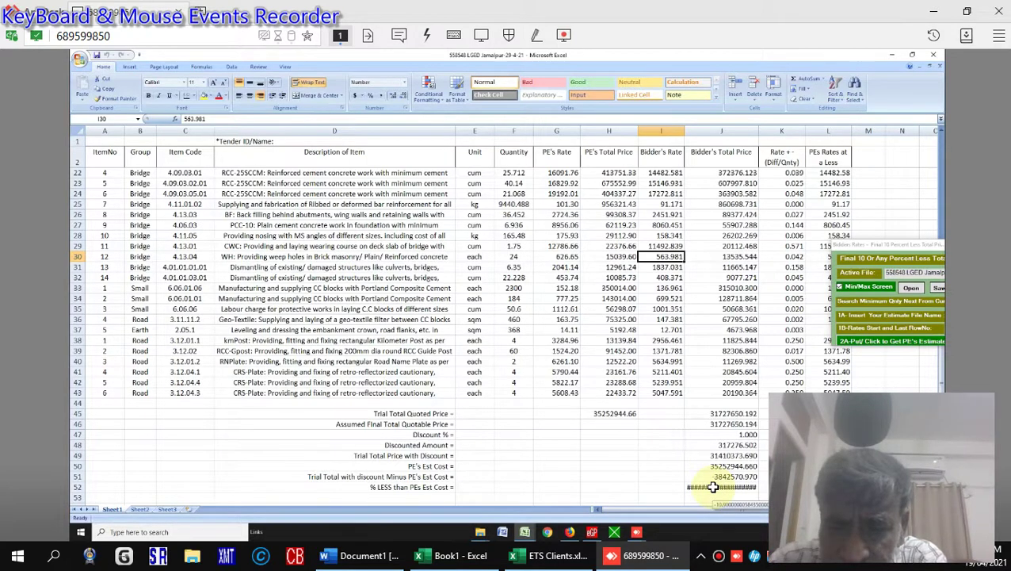
pyautogui.scroll(-4, 713, 487)
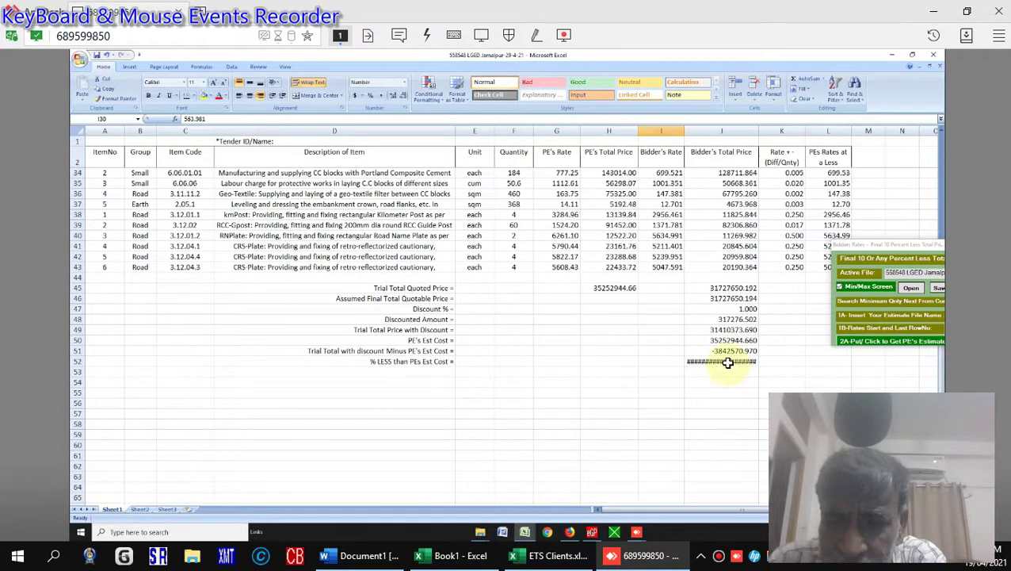
pyautogui.scroll(-2, 727, 359)
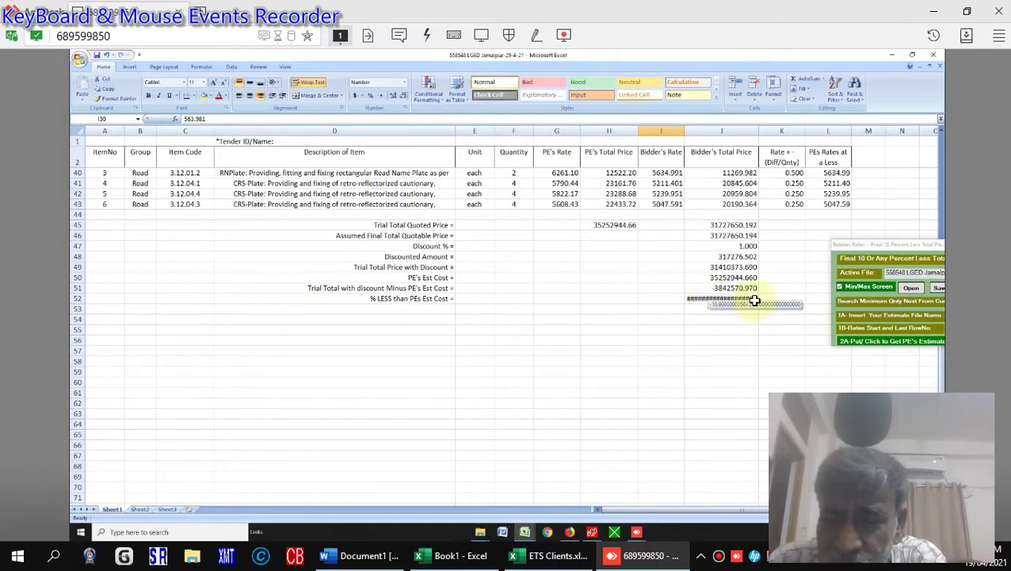
# Restore the full form and select the first bidder's rate in row 3
pyautogui.click(854, 289)
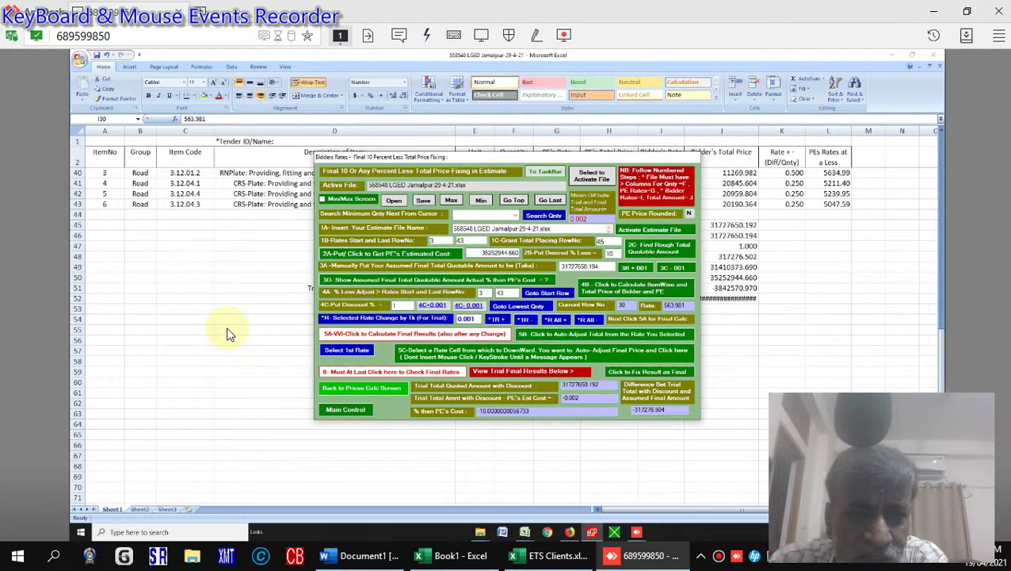
pyautogui.scroll(2, 226, 333)
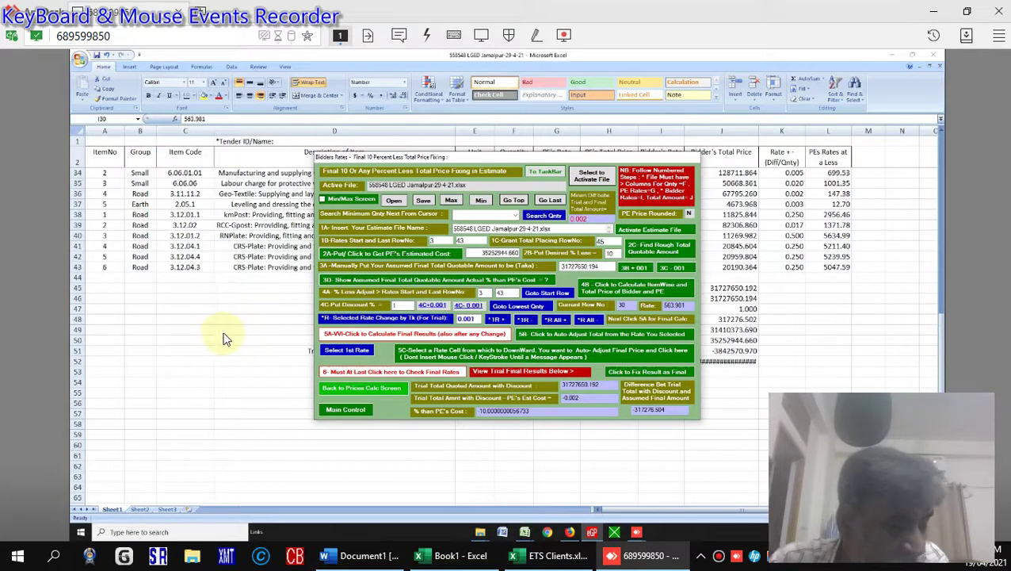
pyautogui.click(358, 354)
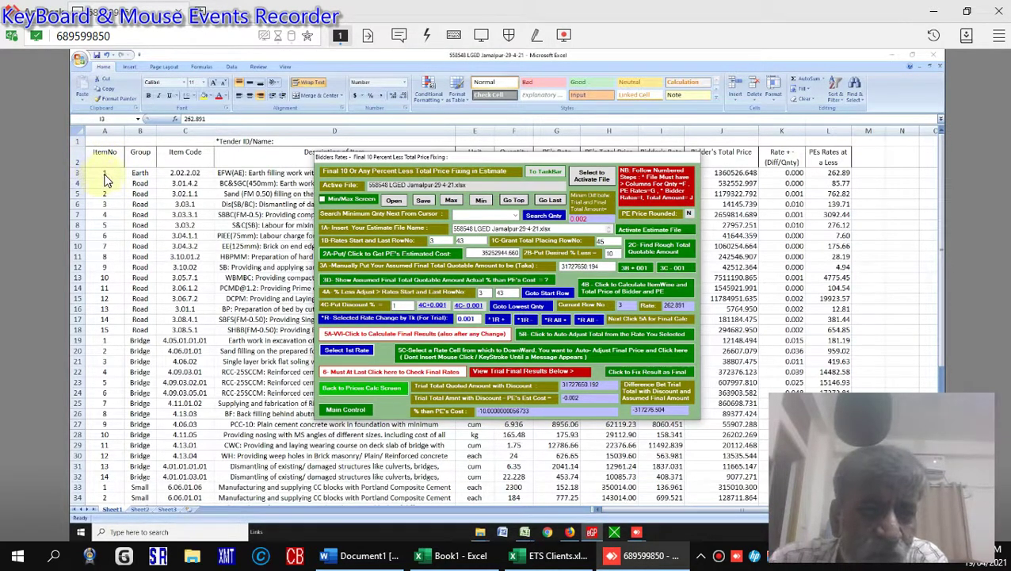
pyautogui.click(347, 353)
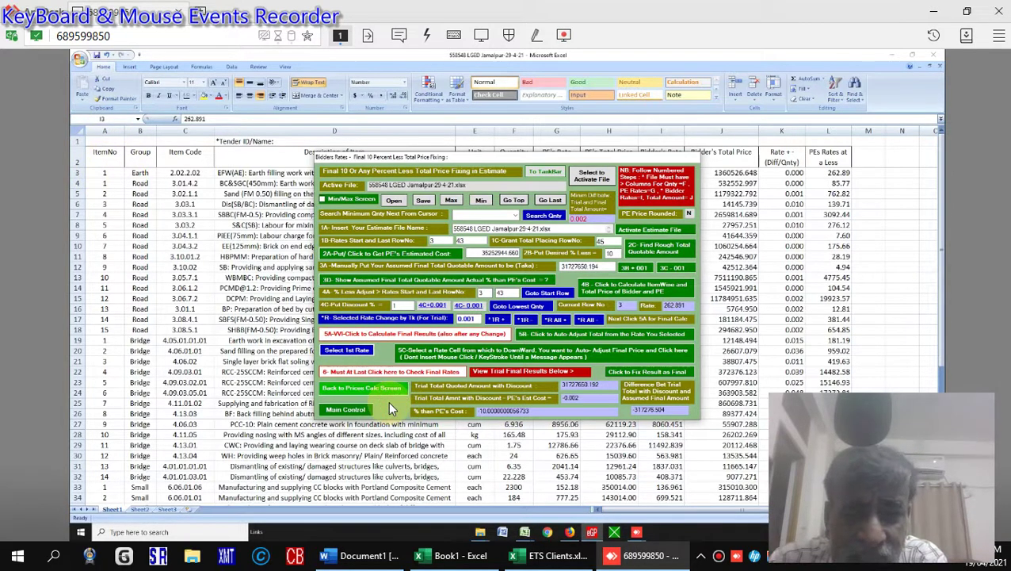
pyautogui.click(381, 351)
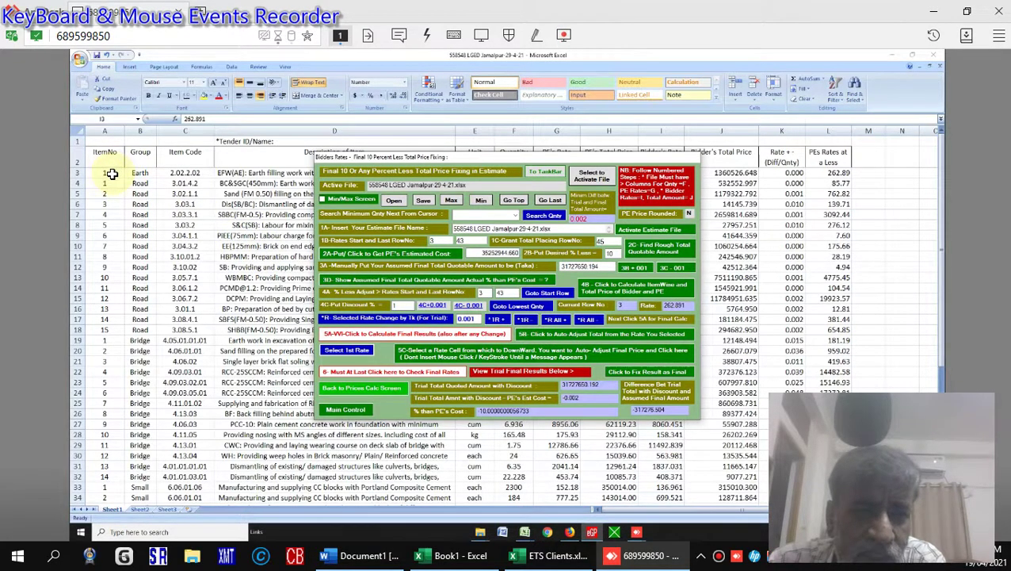
# Auto-adjust the final price downward from the first rate, acknowledge the result and restore the full form
pyautogui.click(113, 175)
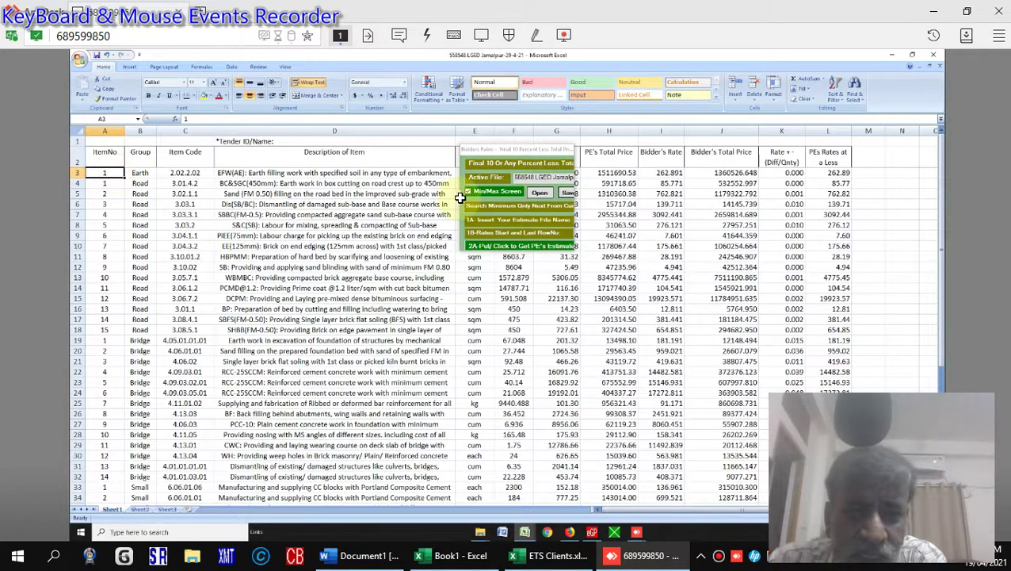
pyautogui.click(494, 190)
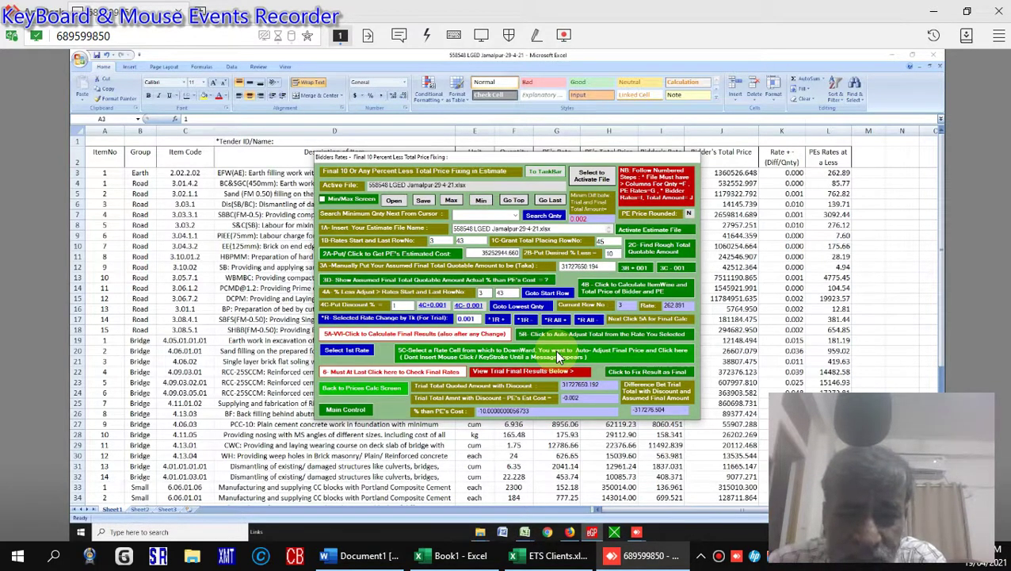
pyautogui.click(555, 351)
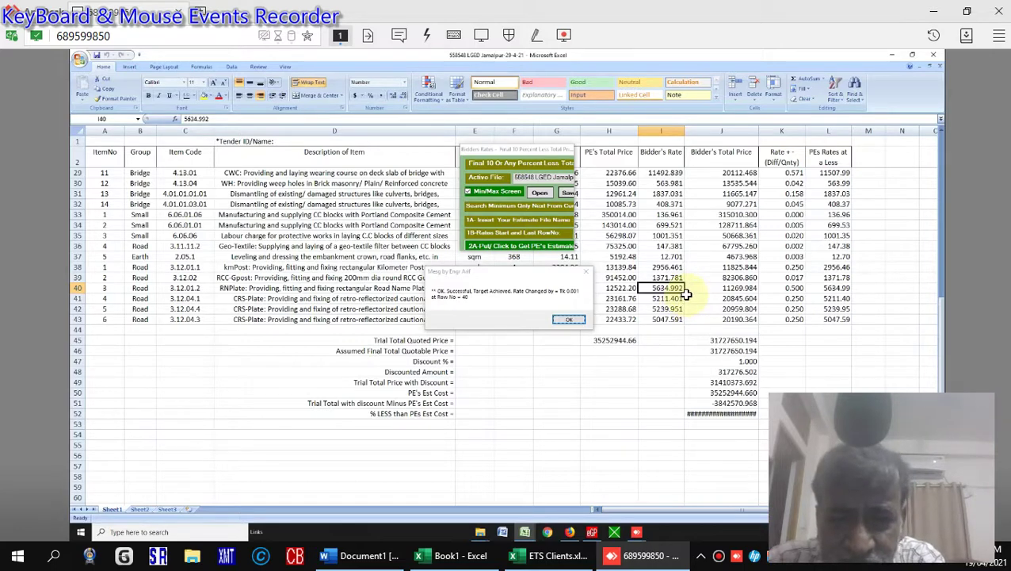
pyautogui.click(568, 321)
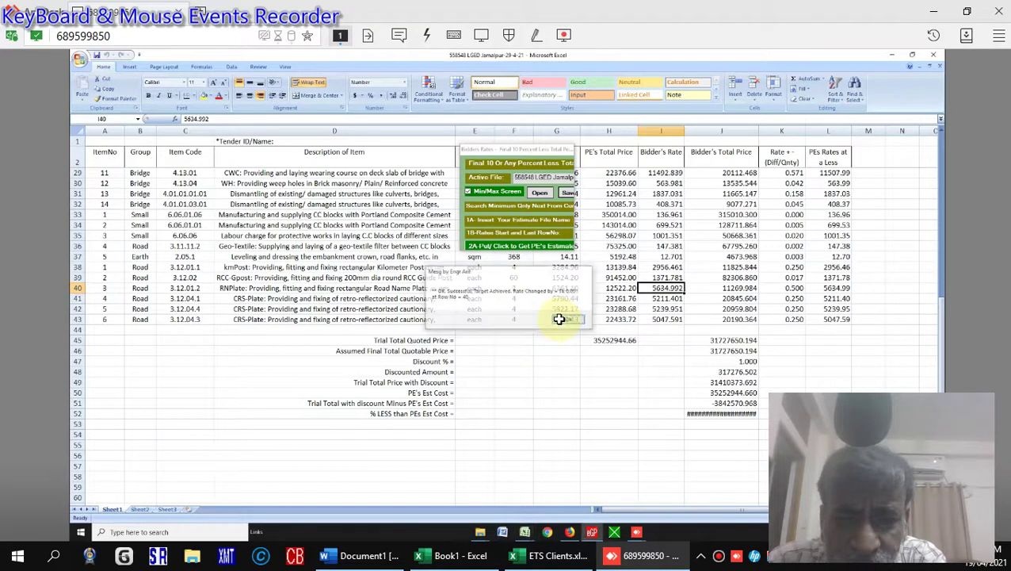
pyautogui.click(506, 217)
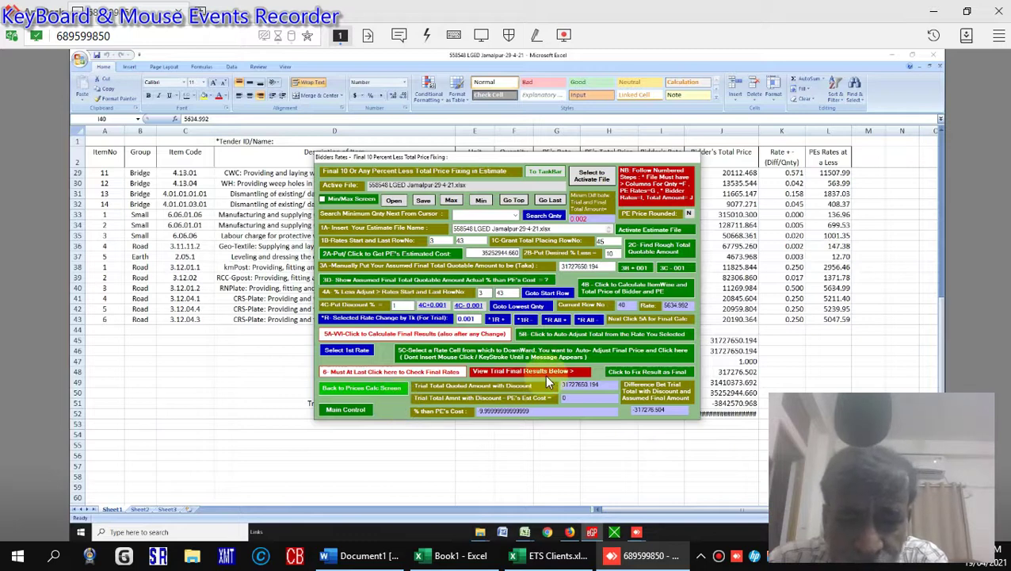
# Run the final rates check, acknowledge its completion and restore the full form
pyautogui.click(388, 372)
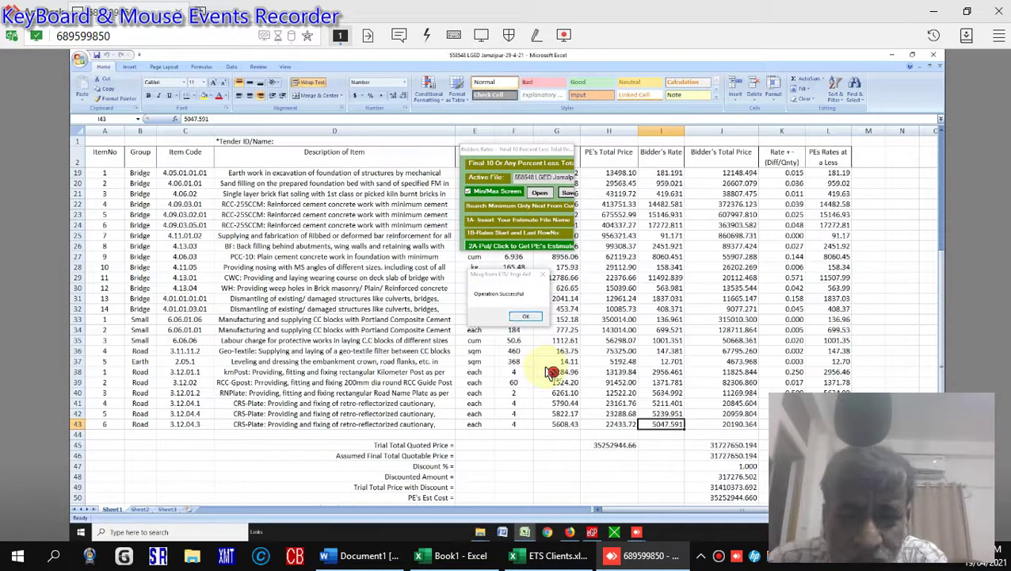
pyautogui.click(528, 318)
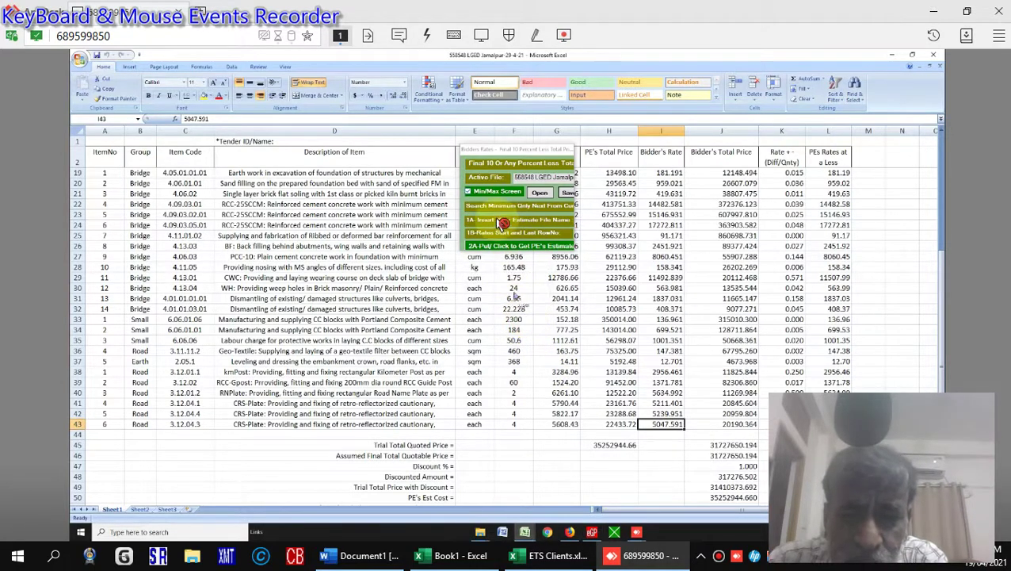
pyautogui.click(495, 191)
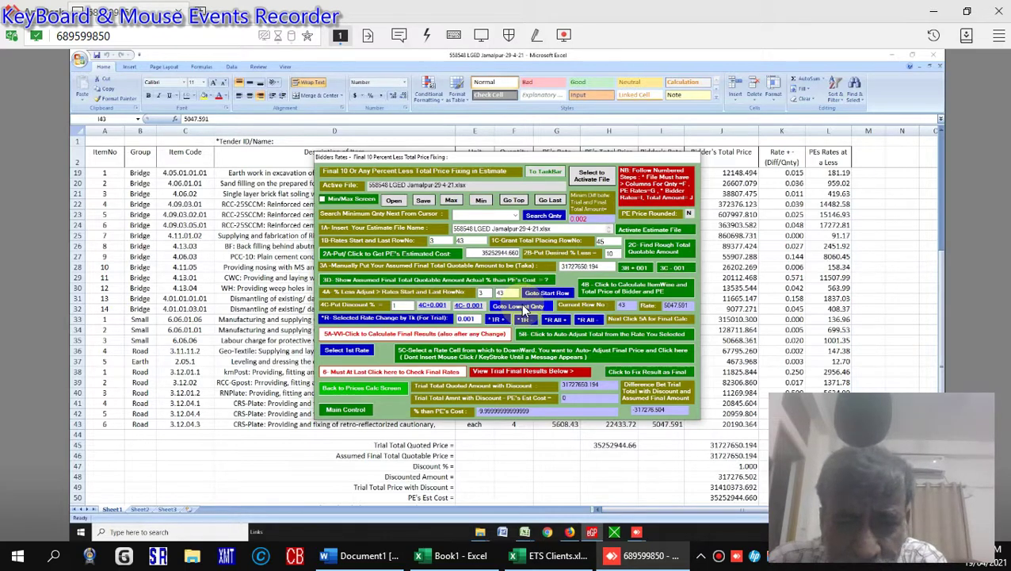
# Go to the bidder's rate with the lowest quantity
pyautogui.scroll(-1, 528, 312)
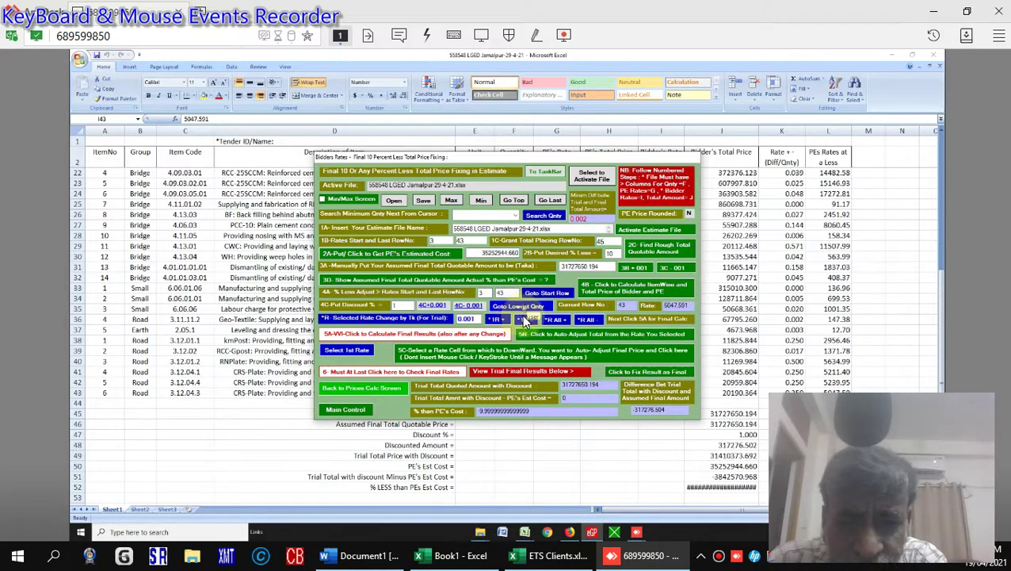
pyautogui.click(528, 319)
pyautogui.click(530, 308)
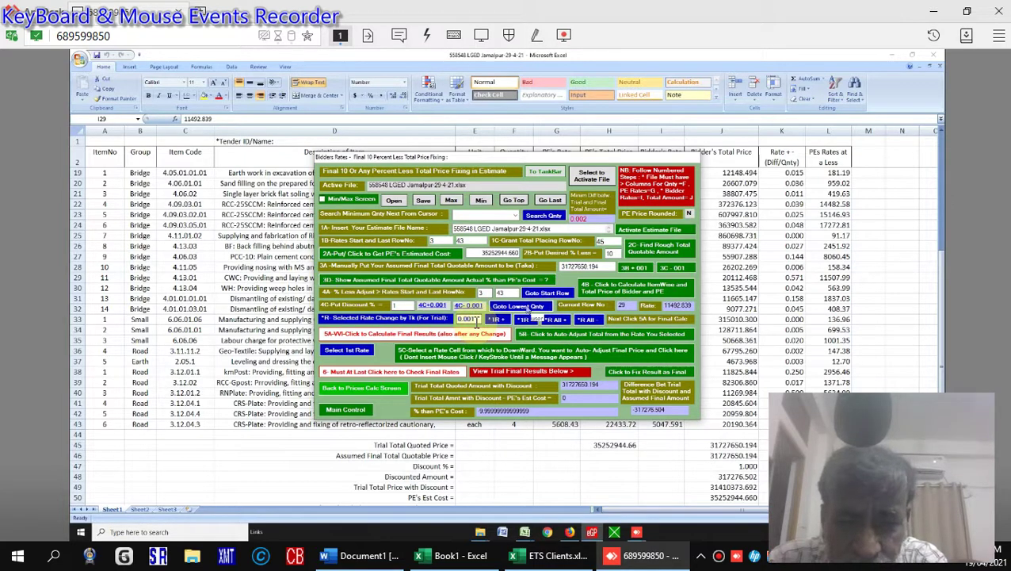
pyautogui.click(472, 334)
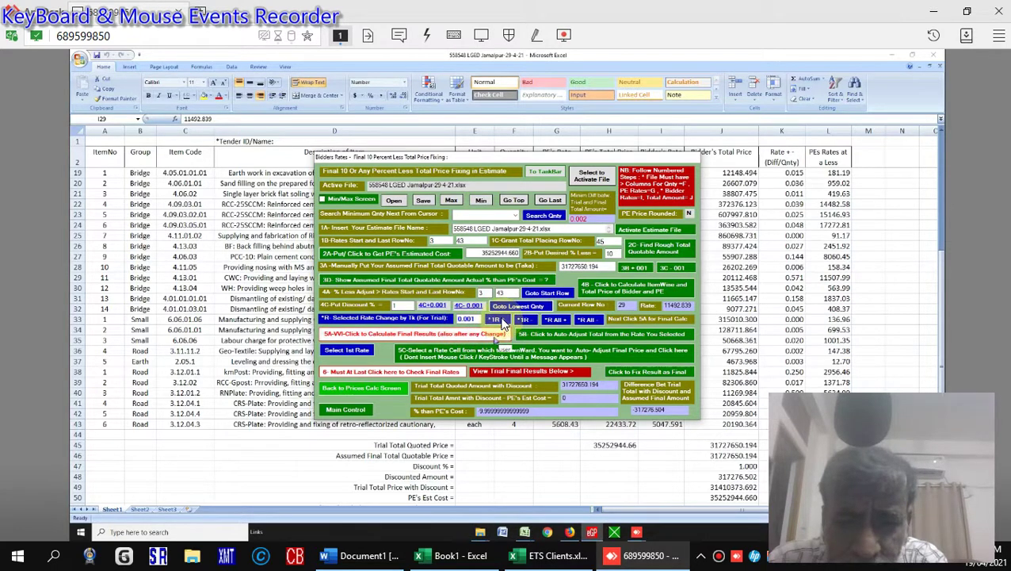
# Lower the selected lowest-quantity rate by Tk 0.001 to 11492.838 as a trial
pyautogui.click(531, 325)
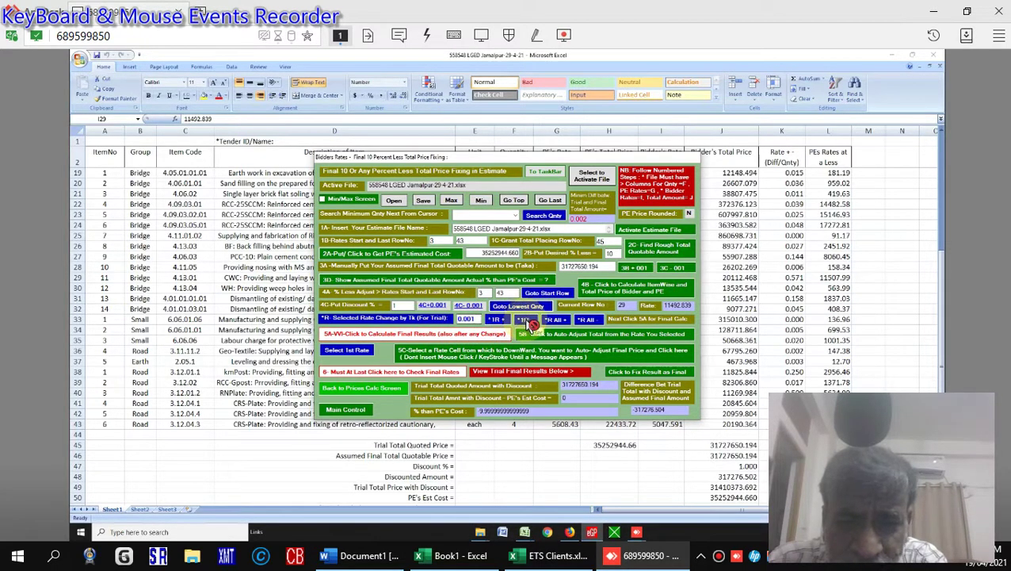
pyautogui.click(531, 324)
pyautogui.click(529, 324)
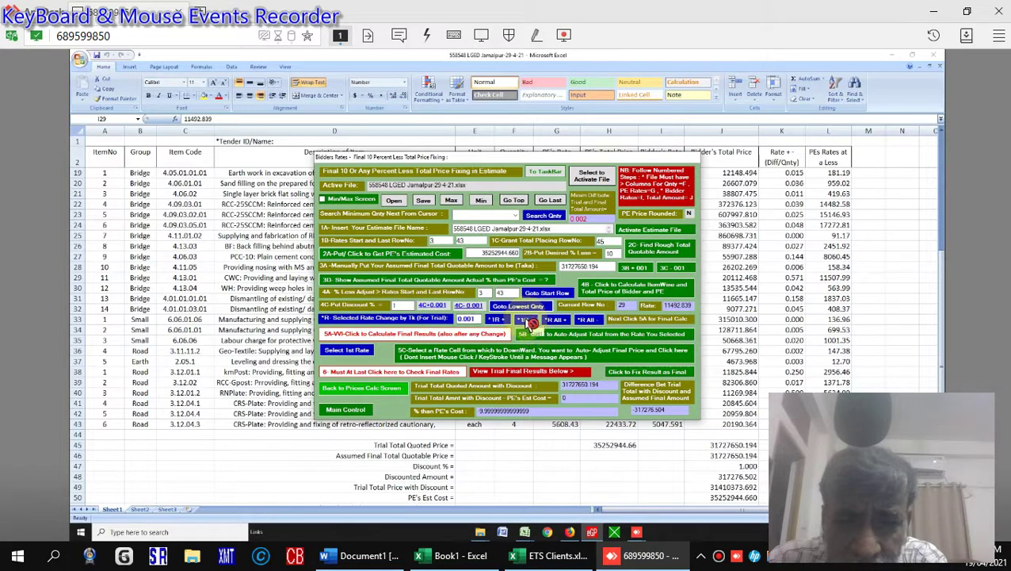
pyautogui.click(531, 325)
pyautogui.click(531, 325)
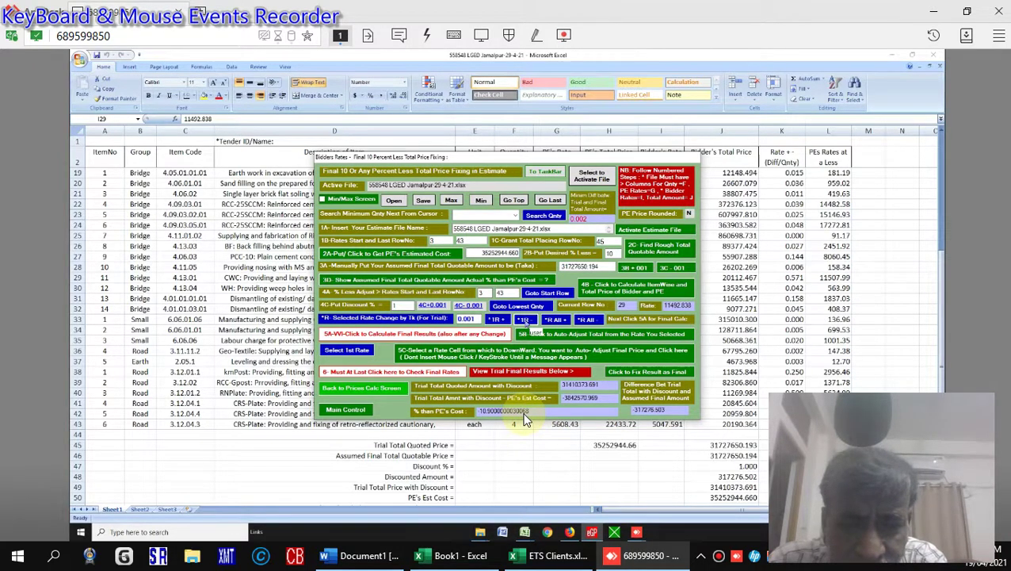
# Raise the selected rate in row 29 in Tk 0.001 increments to 11492.841
pyautogui.click(499, 319)
pyautogui.click(499, 320)
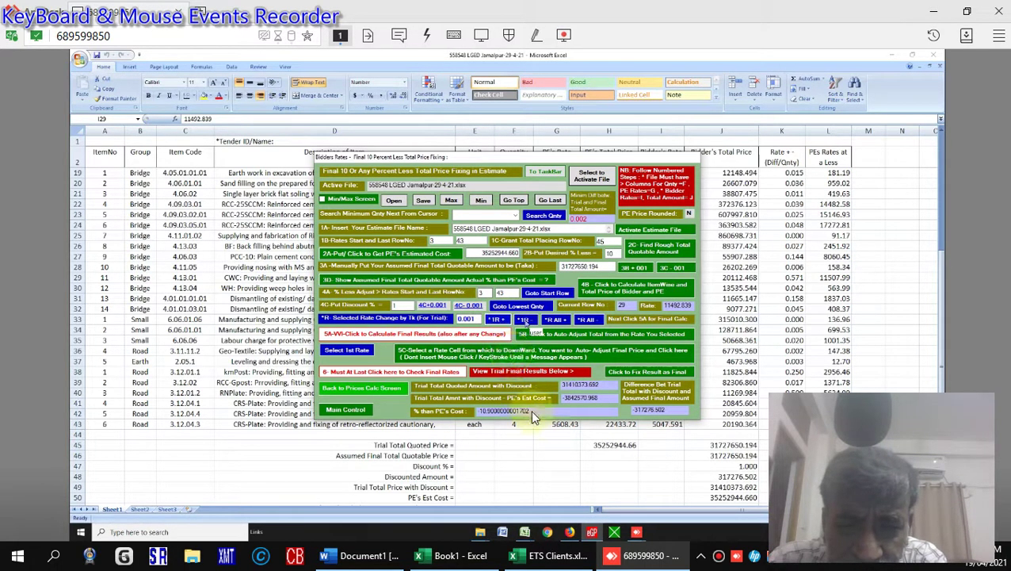
pyautogui.click(508, 336)
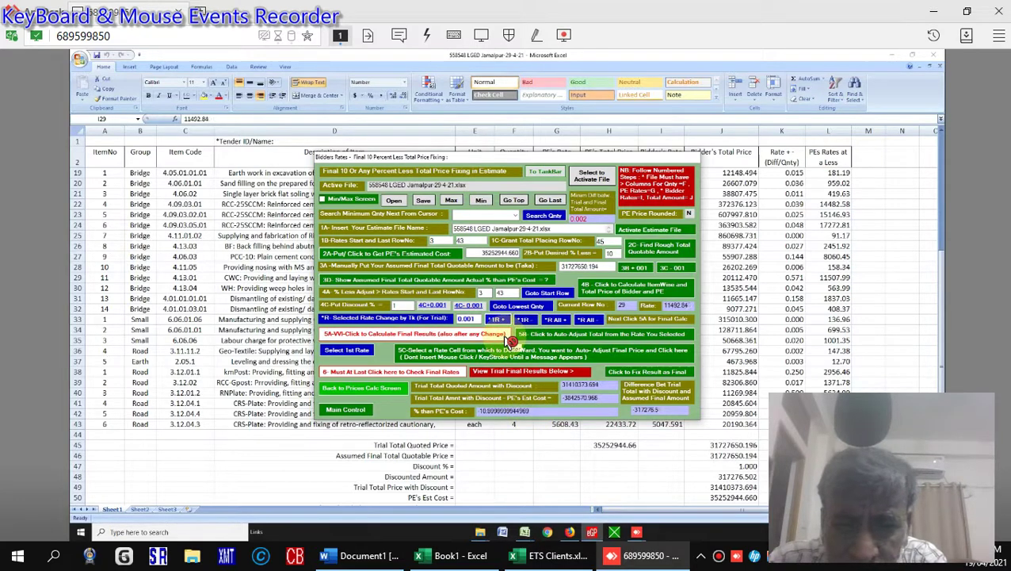
pyautogui.click(502, 335)
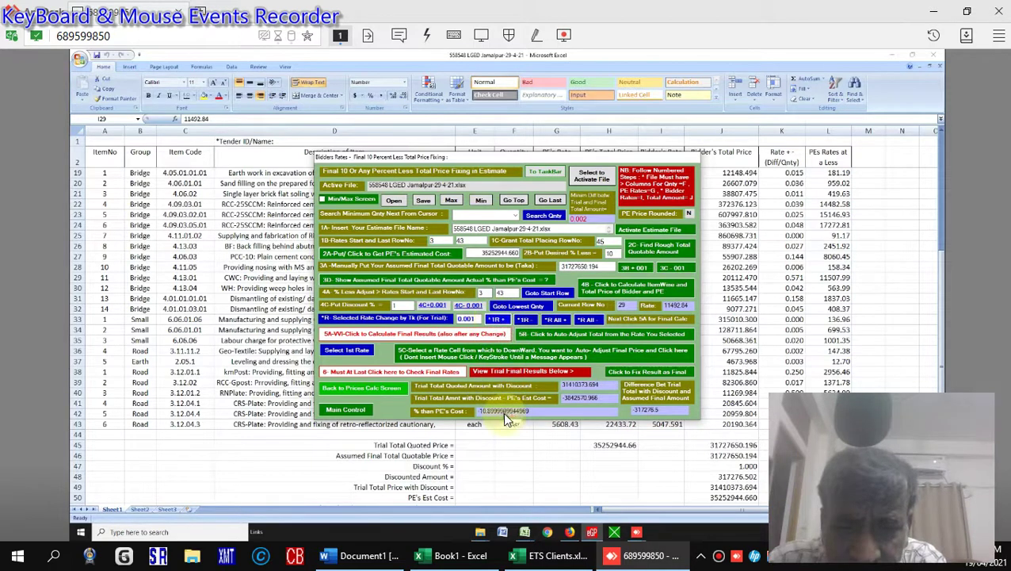
pyautogui.click(499, 320)
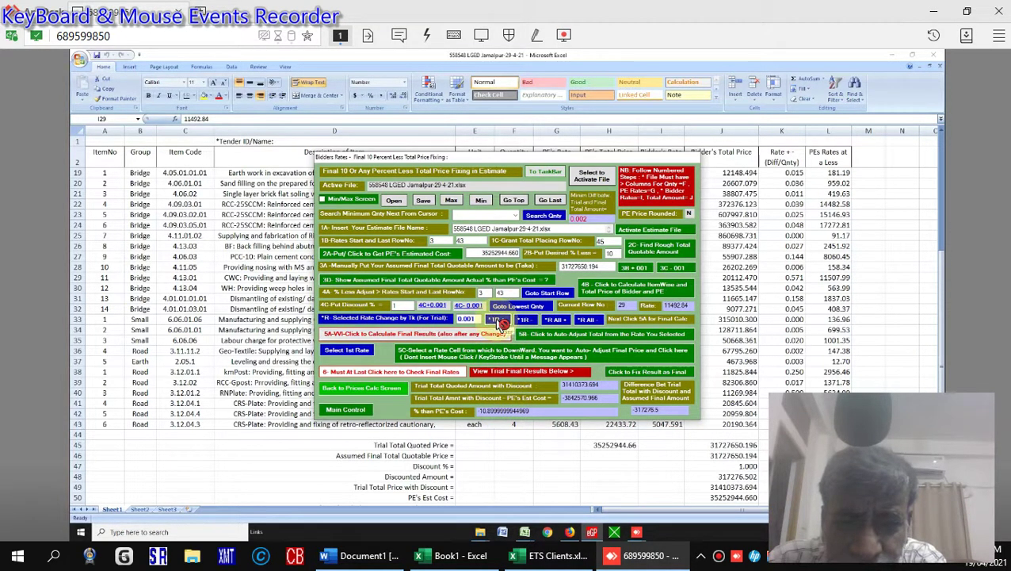
pyautogui.click(498, 322)
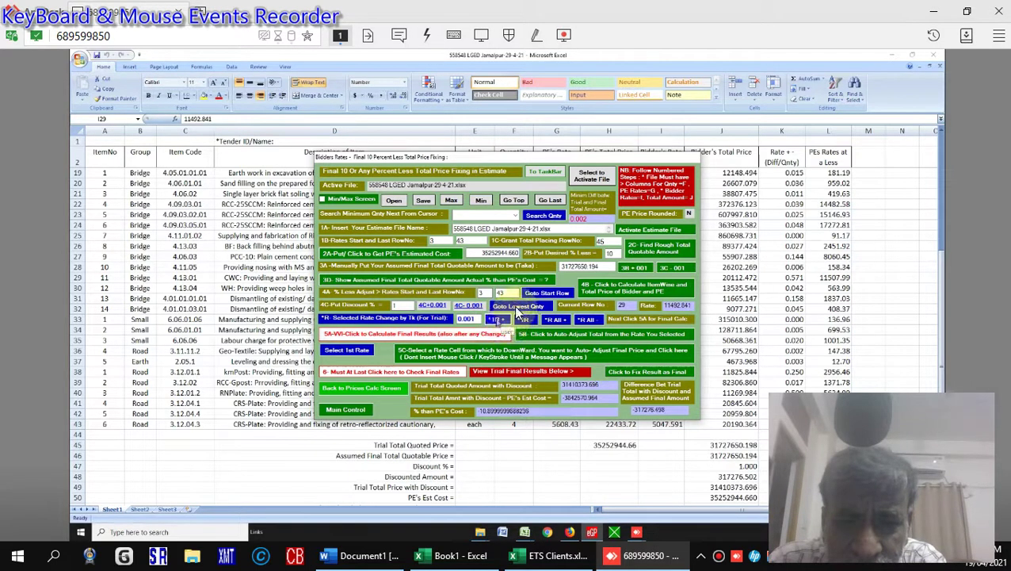
pyautogui.click(529, 418)
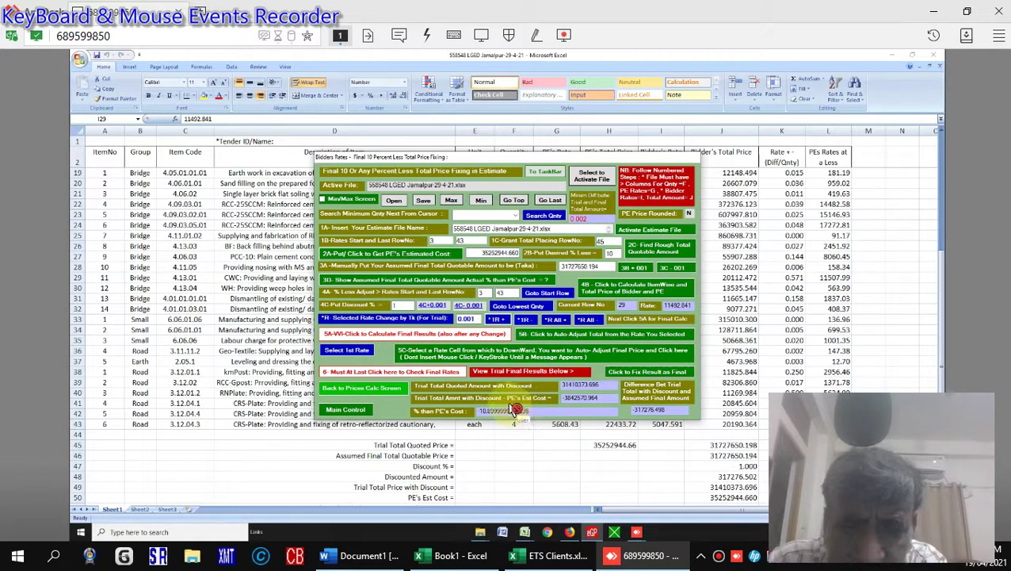
pyautogui.click(510, 408)
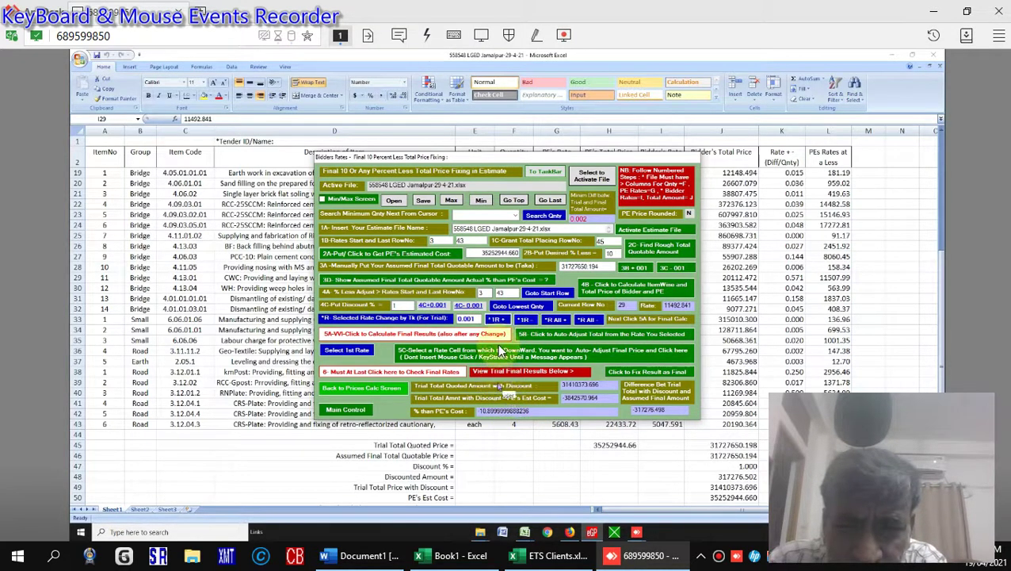
# Return to the lowest-quantity rate and raise it in Tk 0.001 increments to 11492.843
pyautogui.click(530, 307)
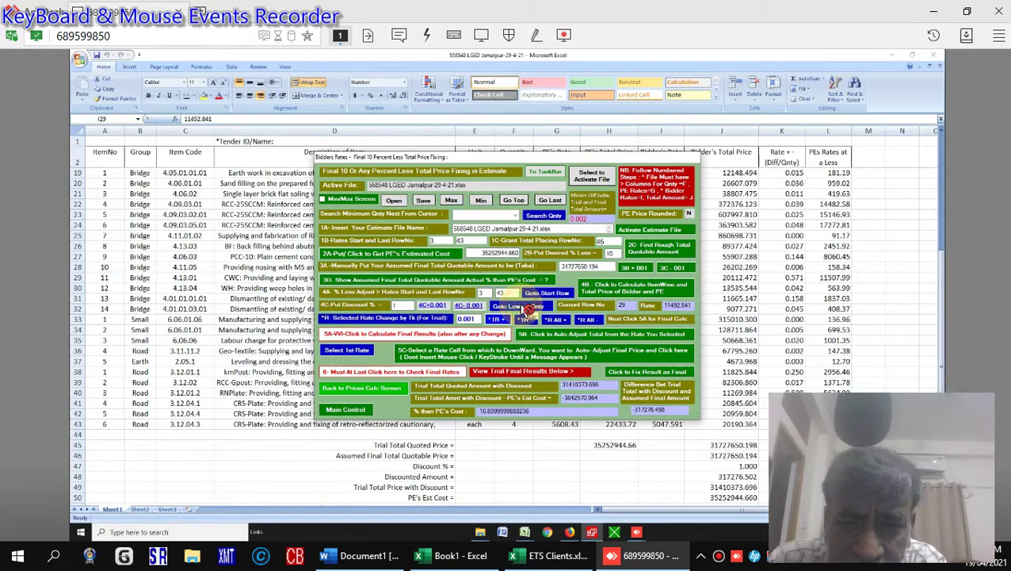
pyautogui.click(496, 320)
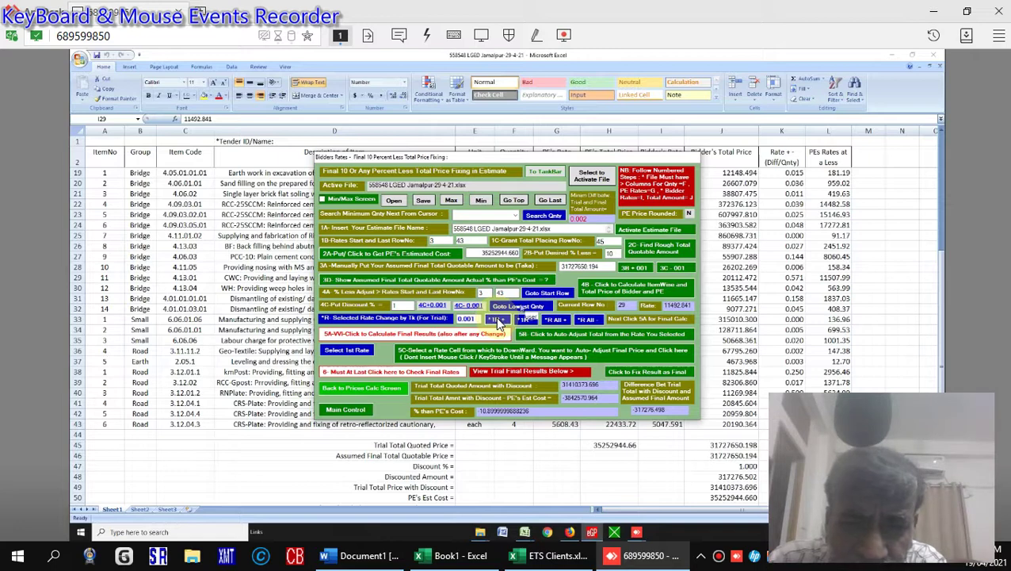
pyautogui.click(497, 320)
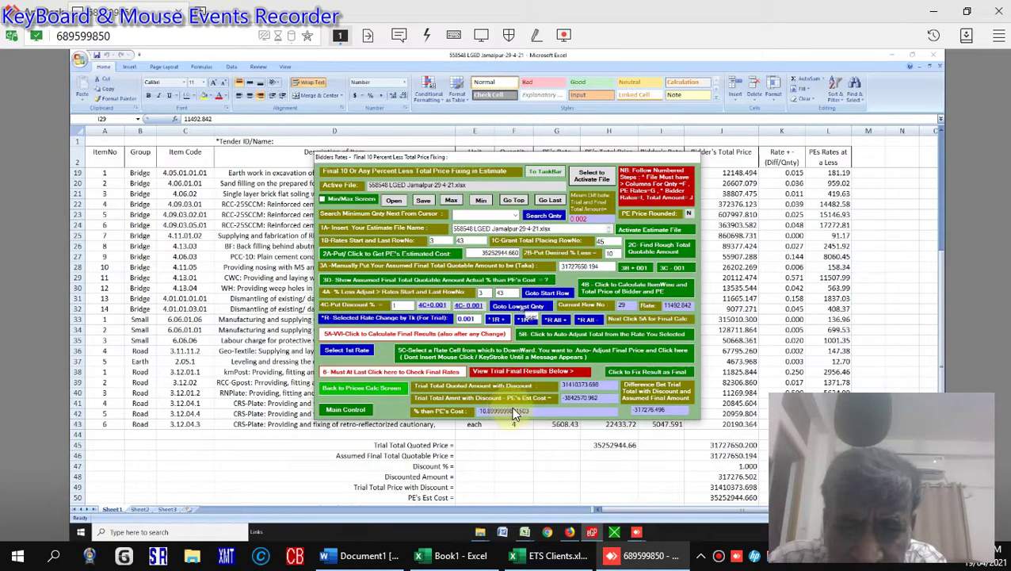
pyautogui.click(494, 317)
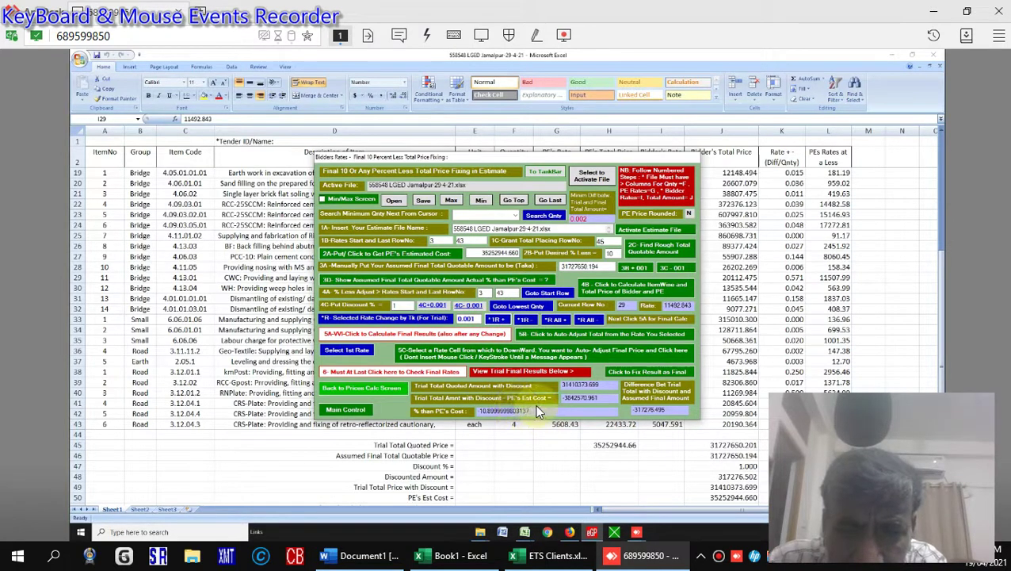
# Calculate the final results with the current rates and bring the full price-fixing form back into view
pyautogui.click(450, 338)
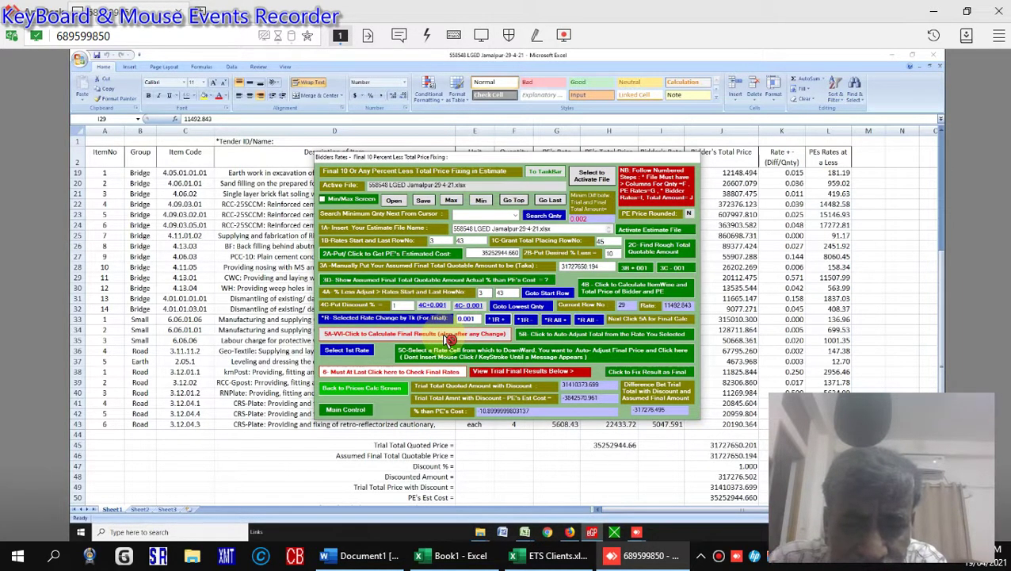
pyautogui.click(447, 339)
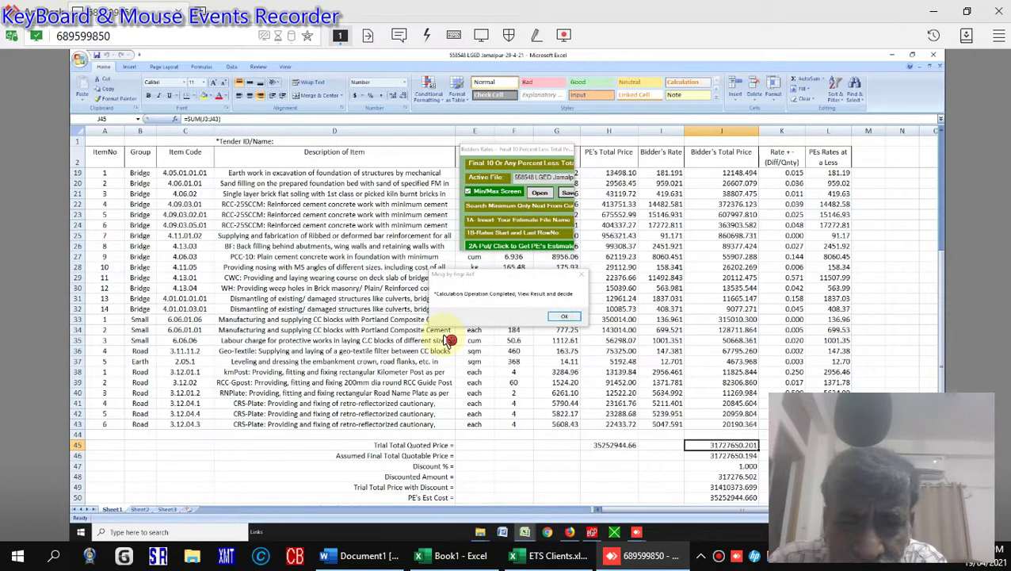
pyautogui.press('Return')
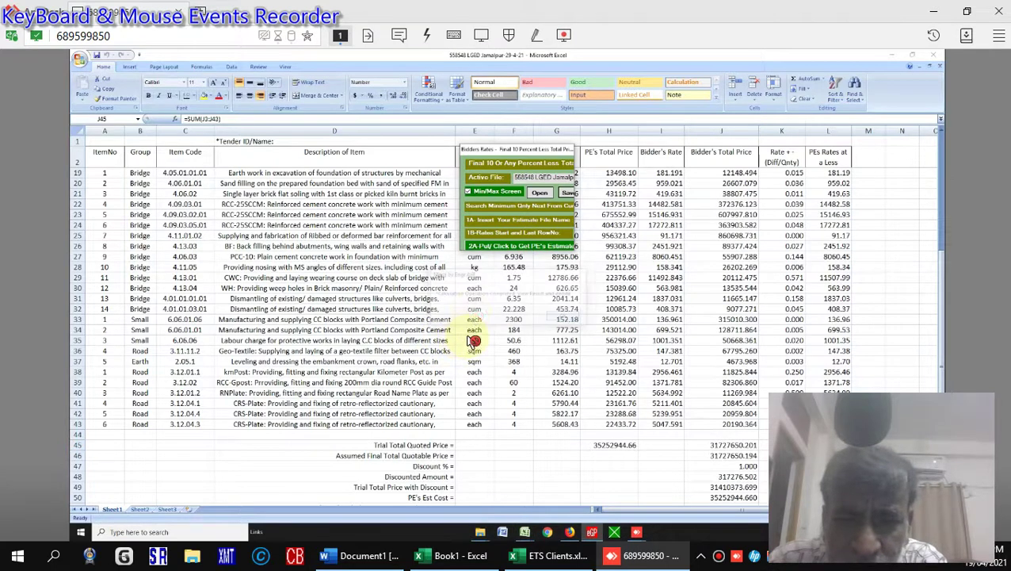
pyautogui.click(508, 194)
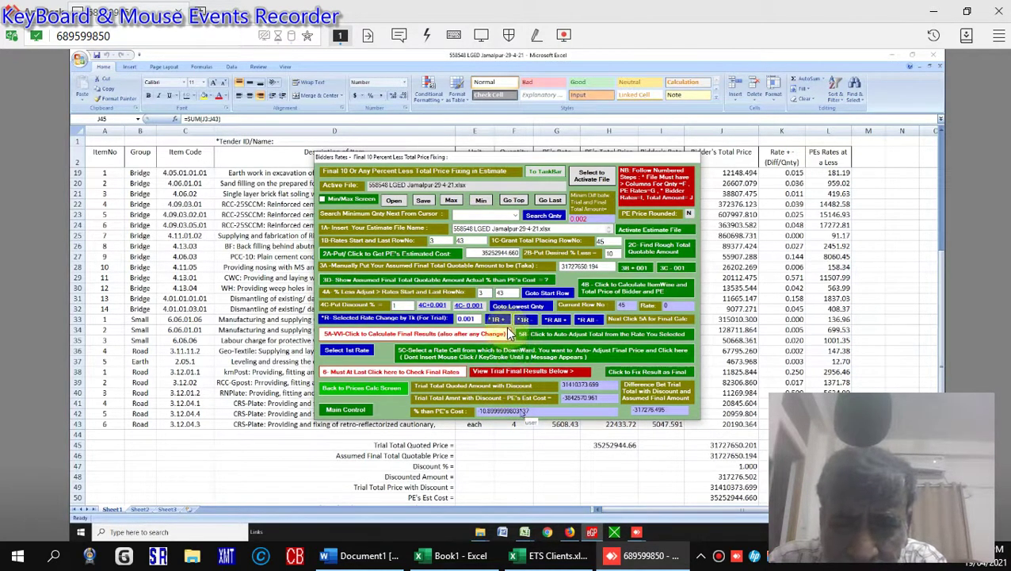
# Go to the lowest-quantity rate and raise it in Tk 0.001 increments to 11492.846
pyautogui.click(642, 310)
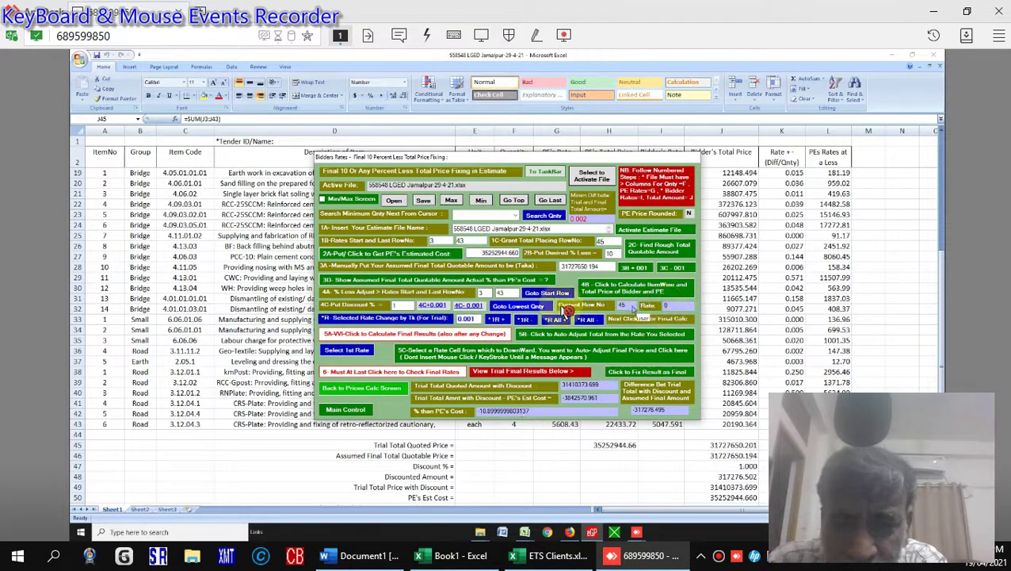
pyautogui.click(526, 311)
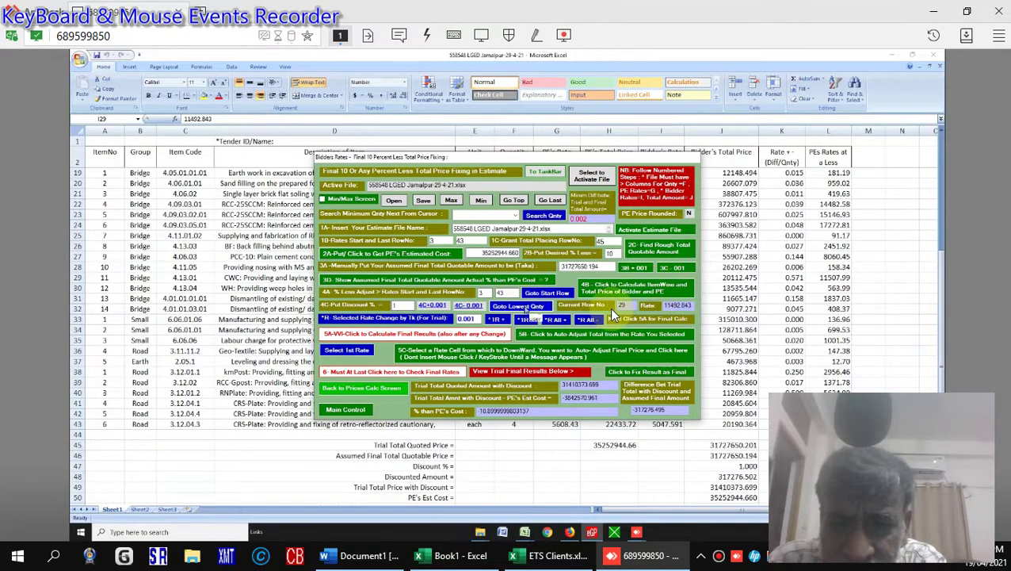
pyautogui.click(497, 321)
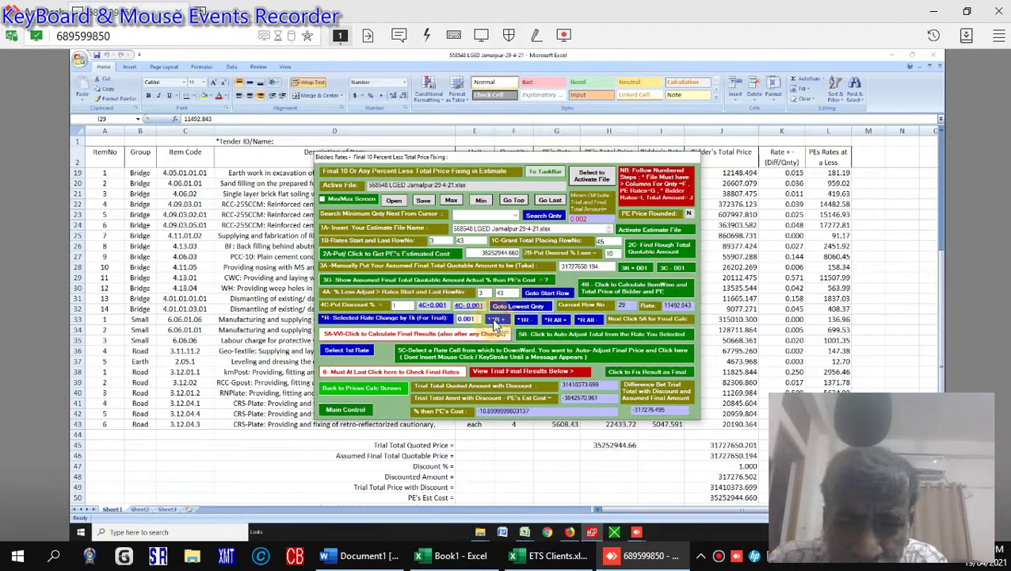
pyautogui.click(491, 318)
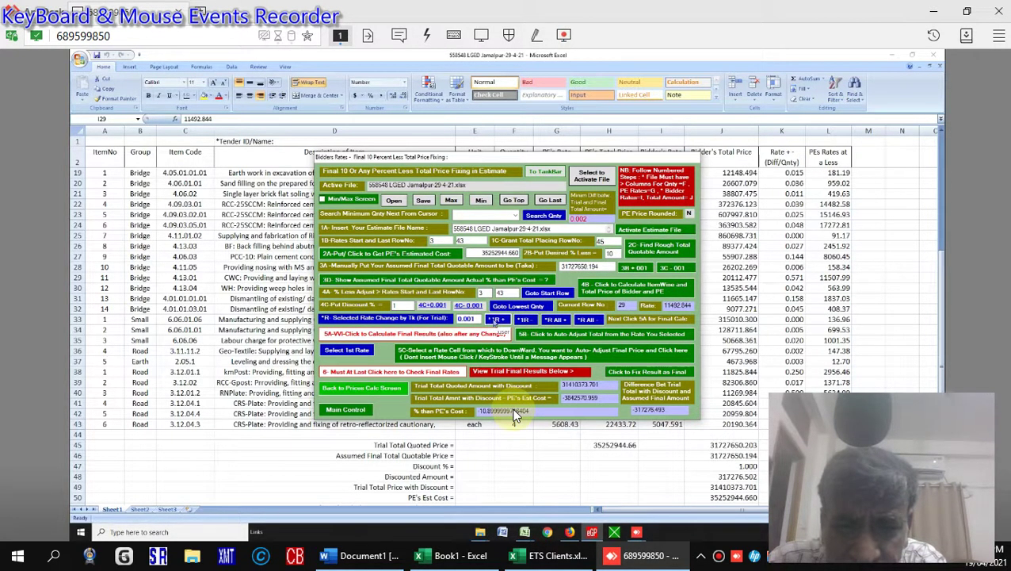
pyautogui.click(497, 320)
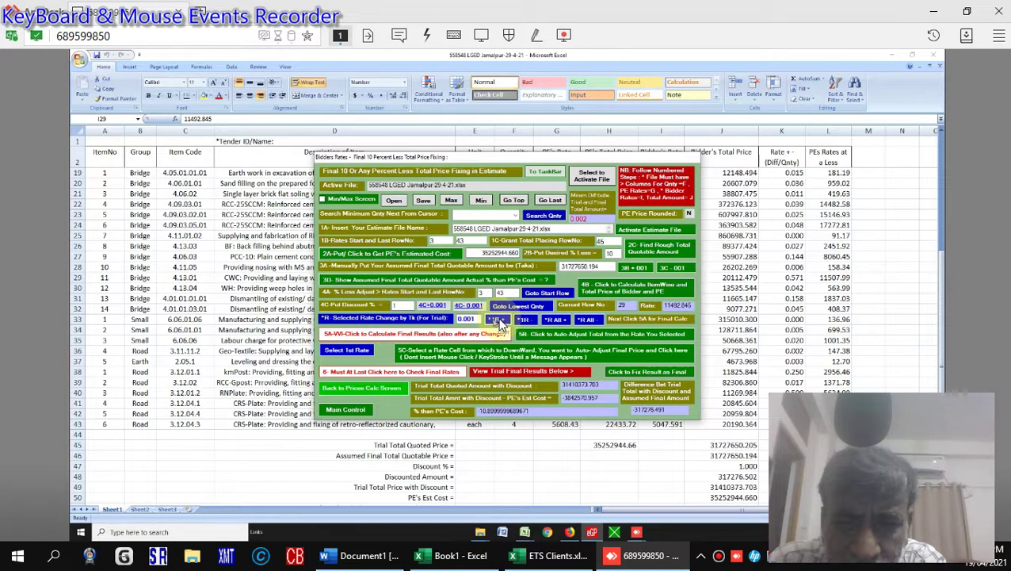
pyautogui.click(500, 324)
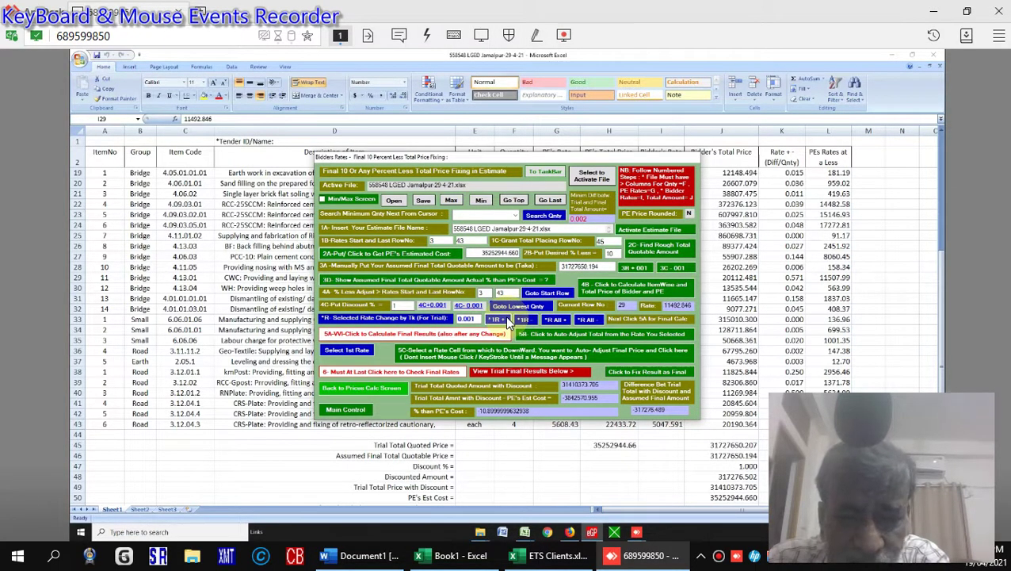
# Inspect the item in row 16 of the estimate sheet, then restore the full price-fixing form
pyautogui.click(204, 284)
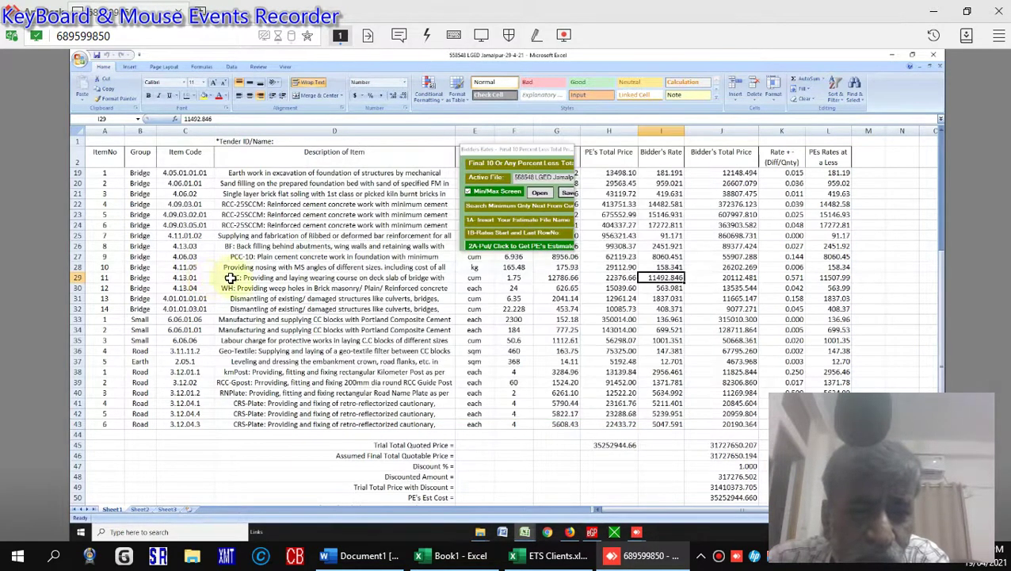
pyautogui.scroll(2, 188, 205)
pyautogui.click(186, 204)
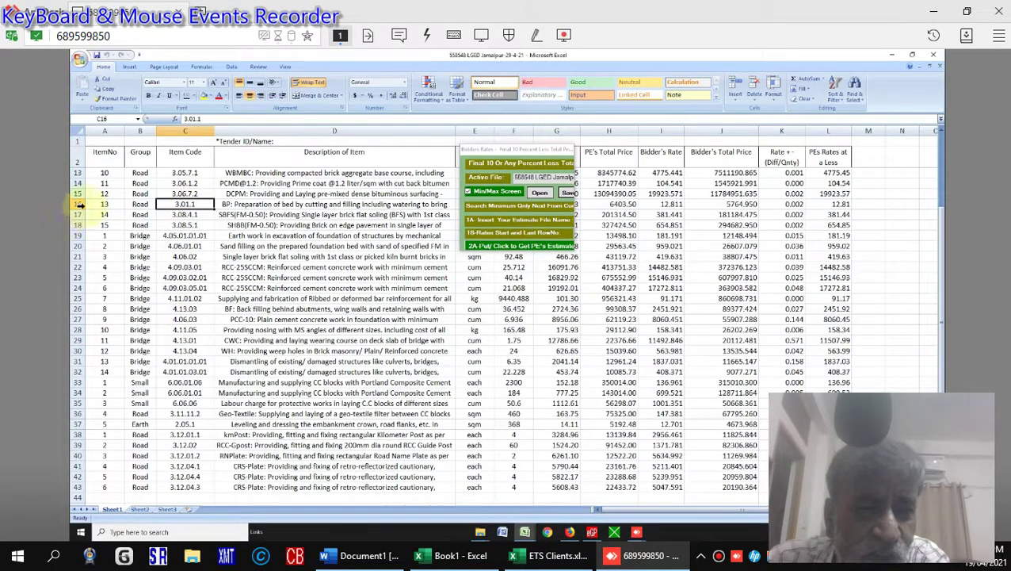
pyautogui.click(104, 204)
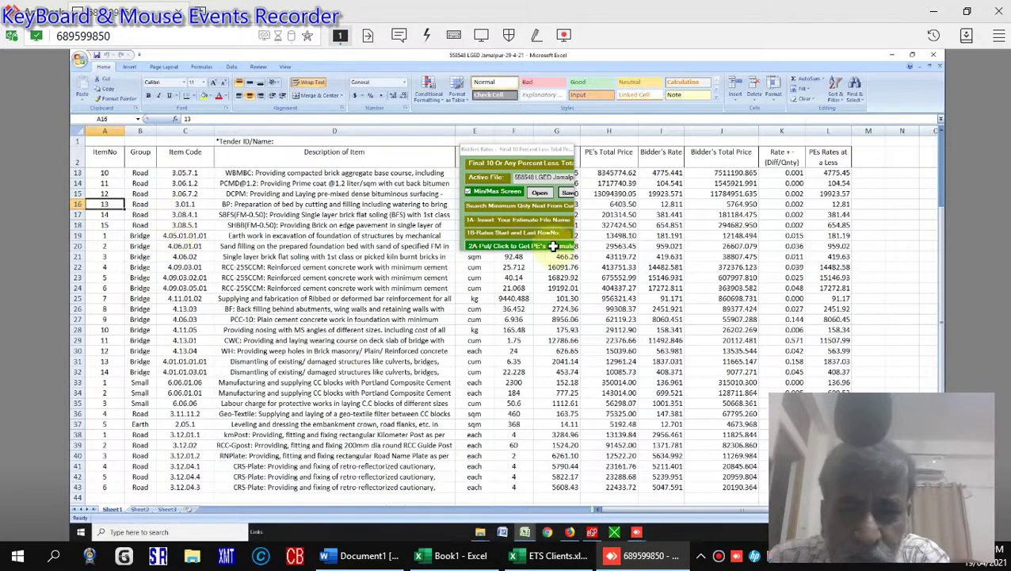
pyautogui.click(498, 192)
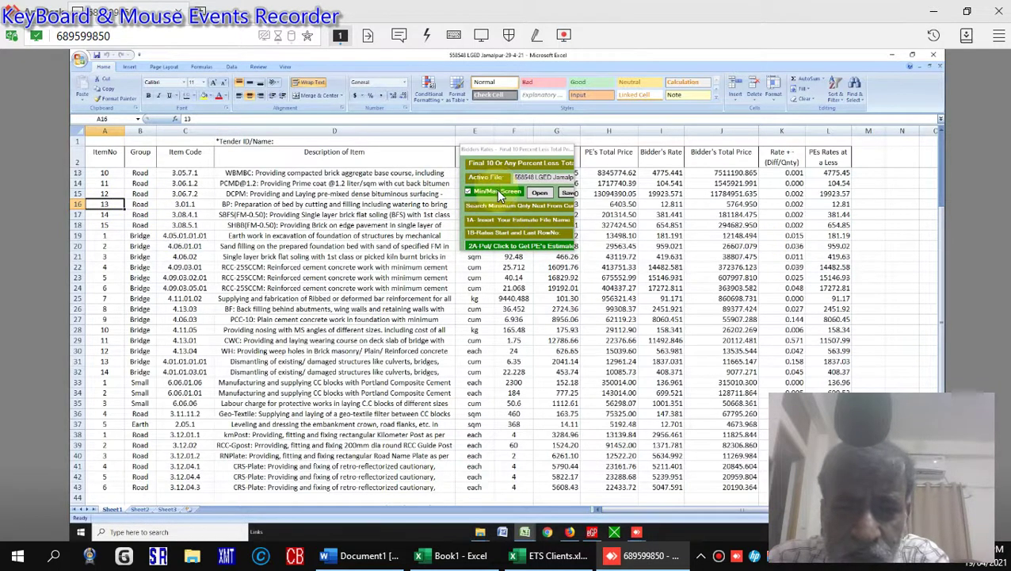
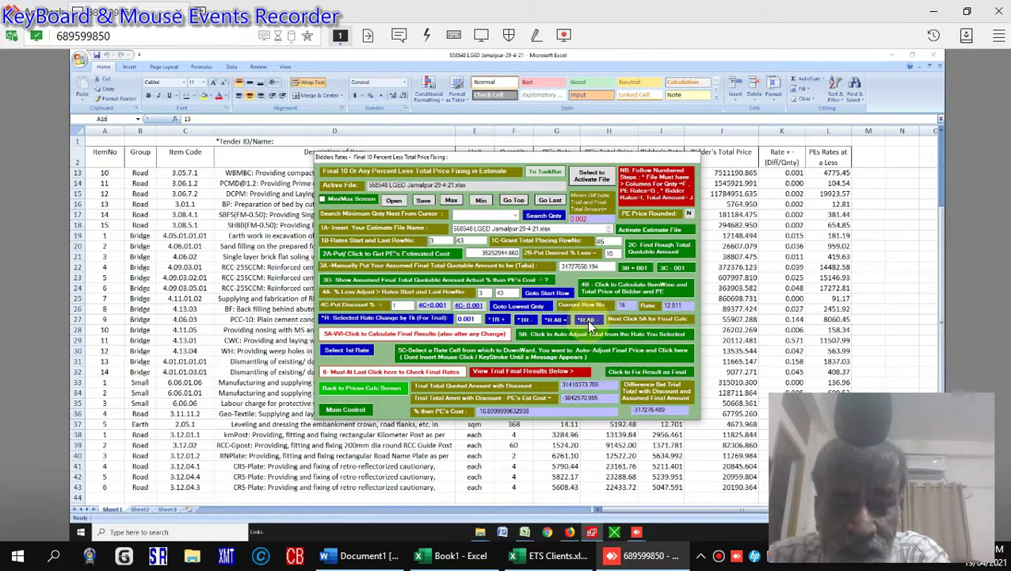
pyautogui.click(558, 403)
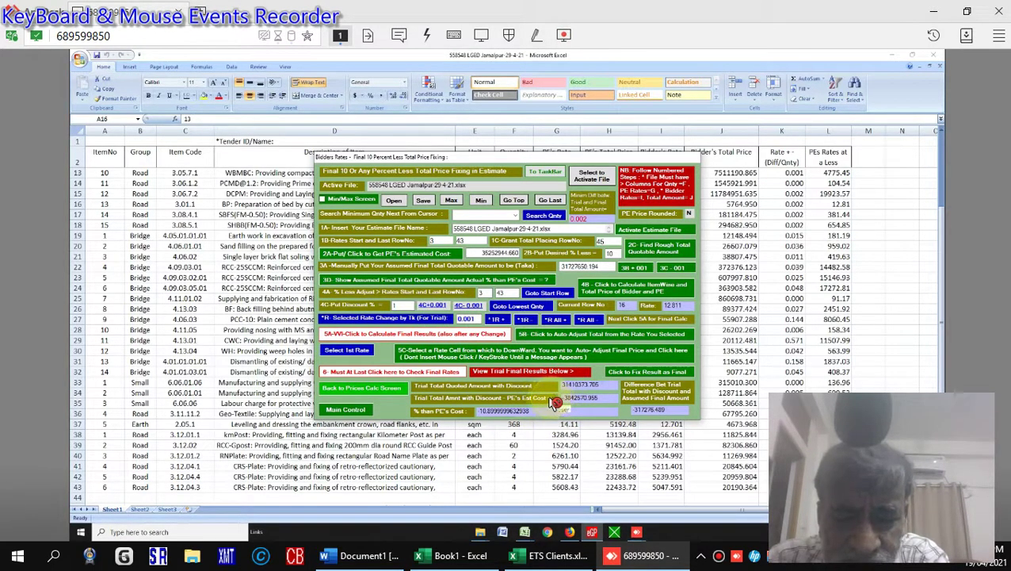
pyautogui.click(547, 405)
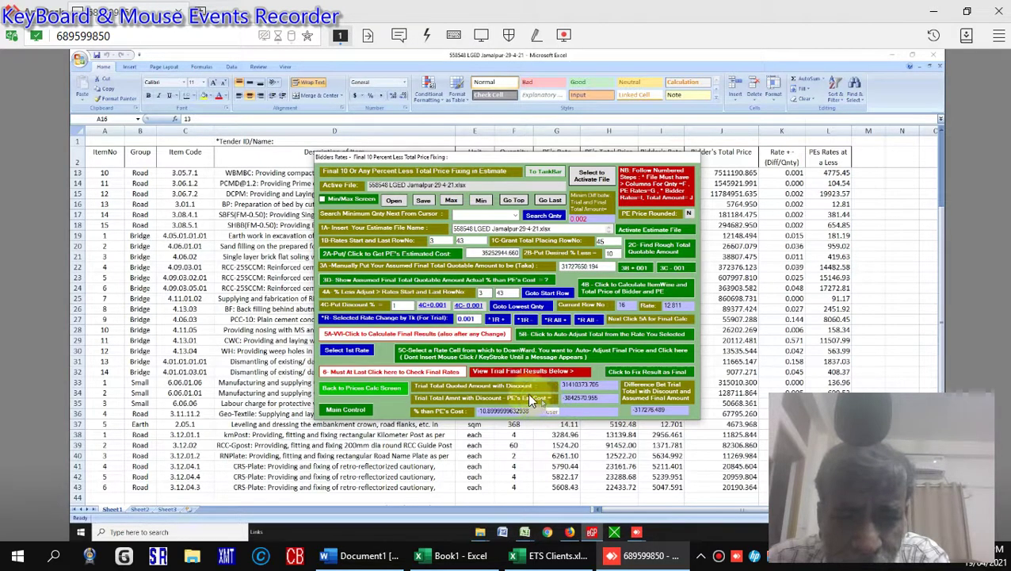
pyautogui.click(574, 351)
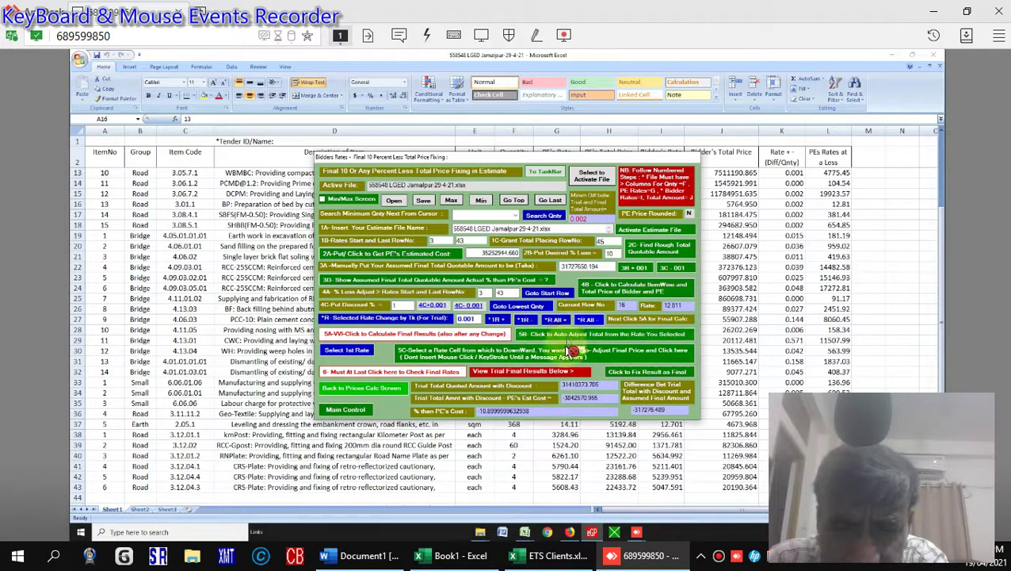
pyautogui.click(465, 319)
pyautogui.click(497, 321)
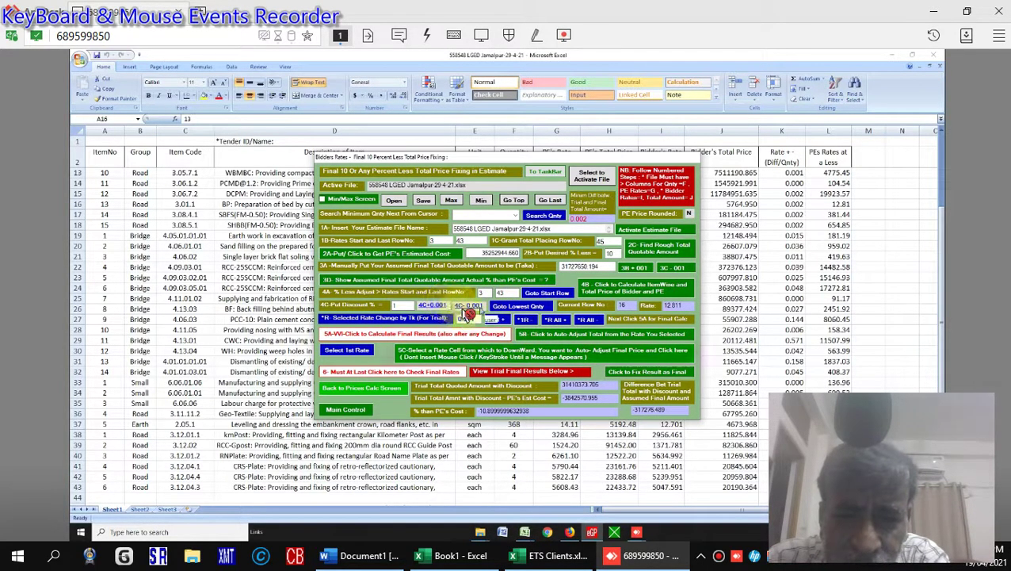
# Set the discount to 0 percent and recalculate the final results
pyautogui.click(406, 309)
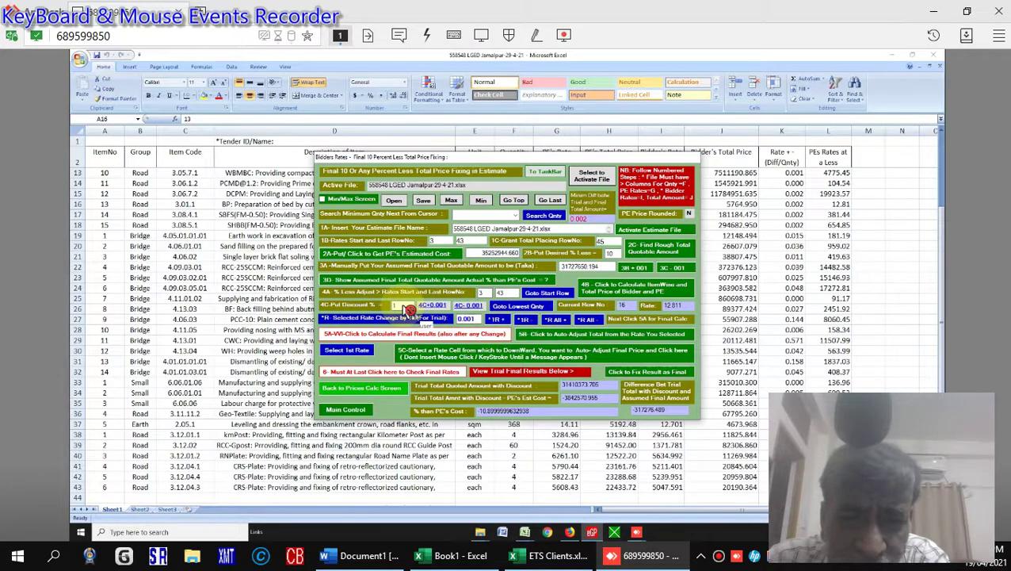
pyautogui.click(406, 309)
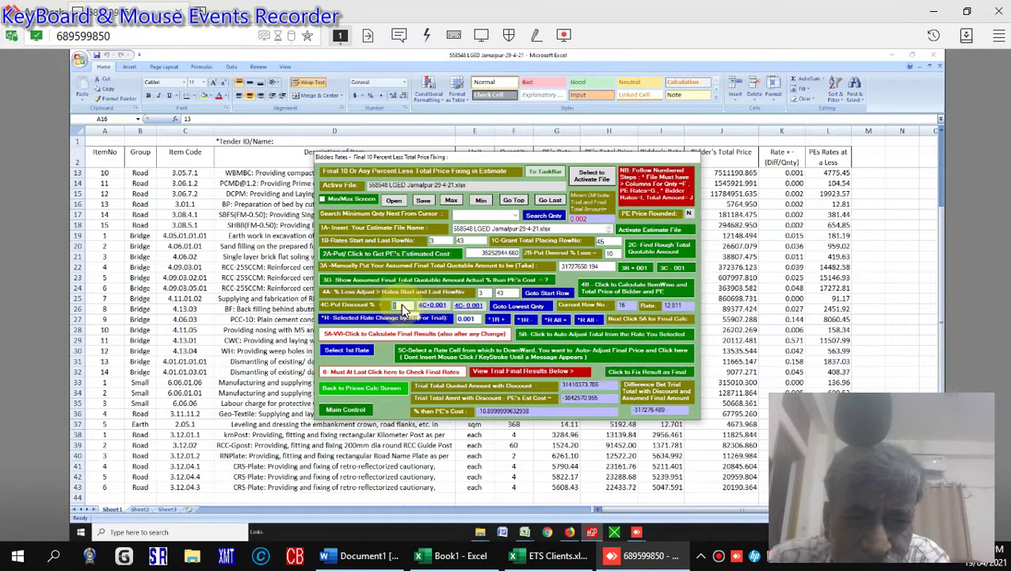
pyautogui.click(511, 346)
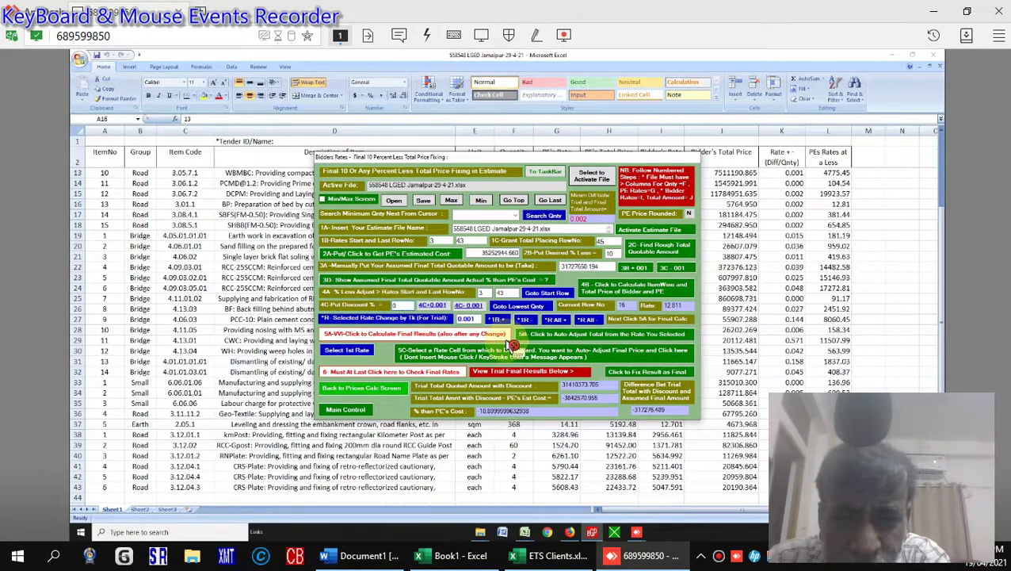
pyautogui.click(406, 337)
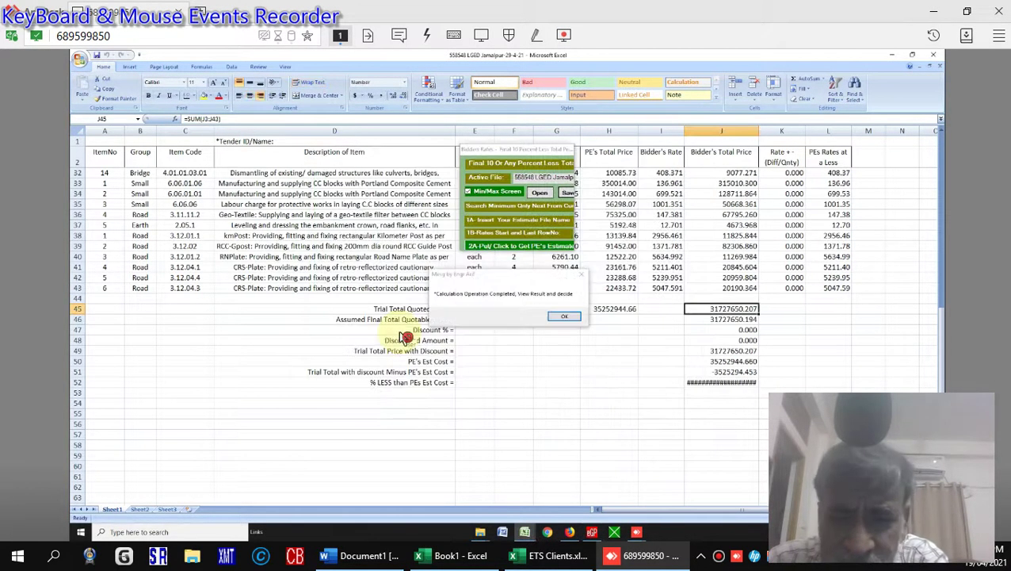
pyautogui.press('Return')
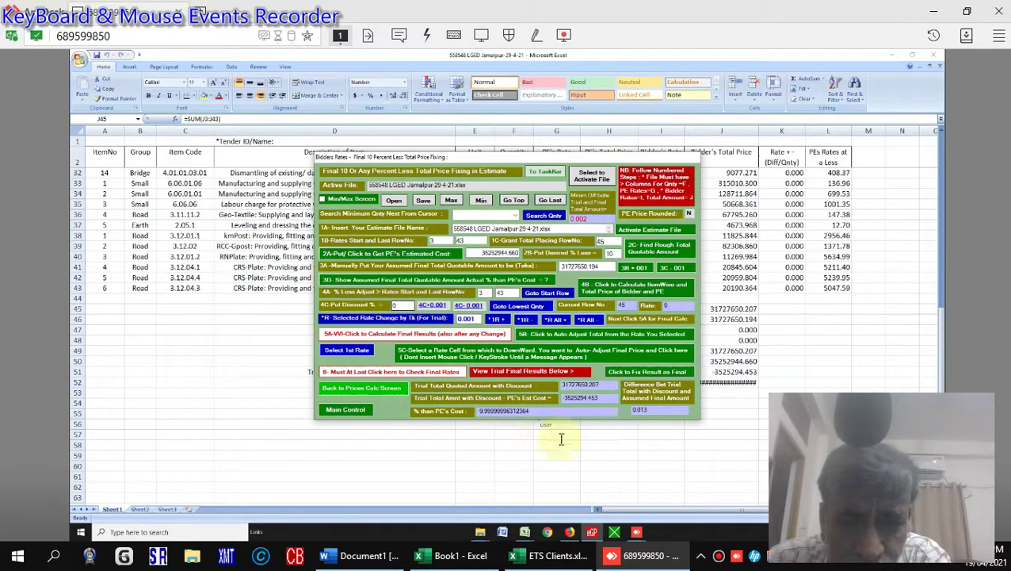
# Review the trial final results, then return through the prices calculation screen to Main Control
pyautogui.click(393, 378)
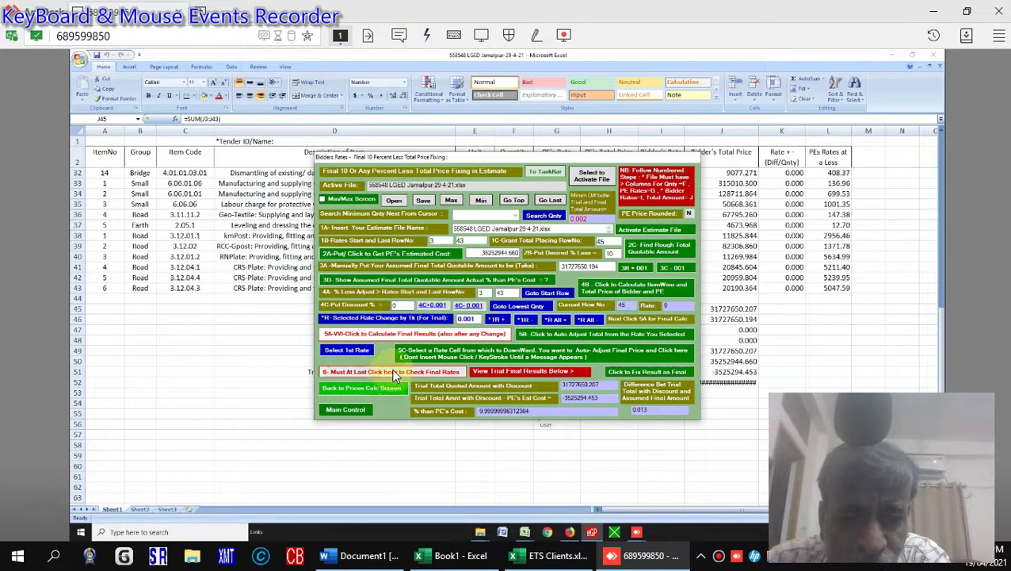
pyautogui.click(526, 394)
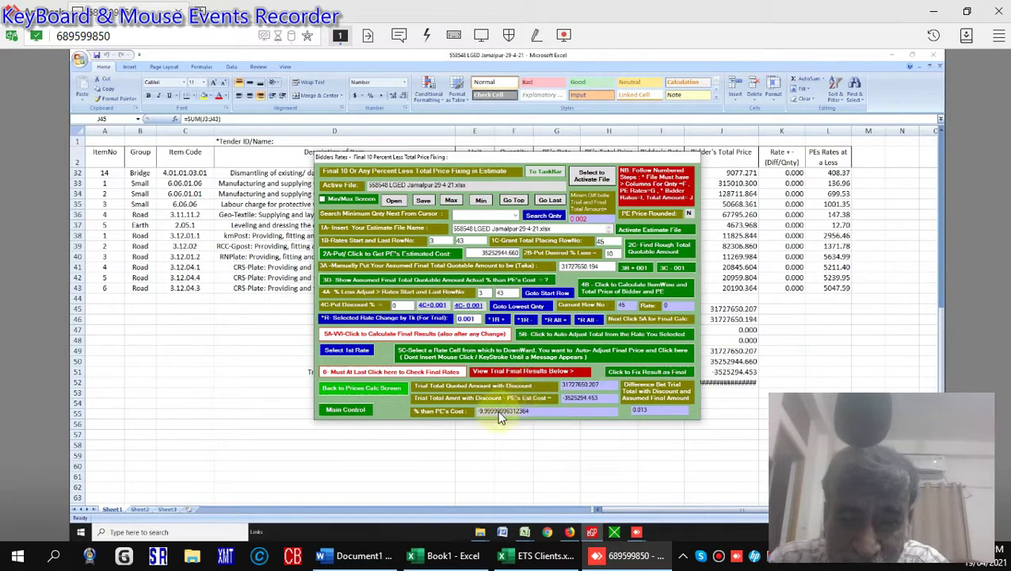
pyautogui.click(509, 391)
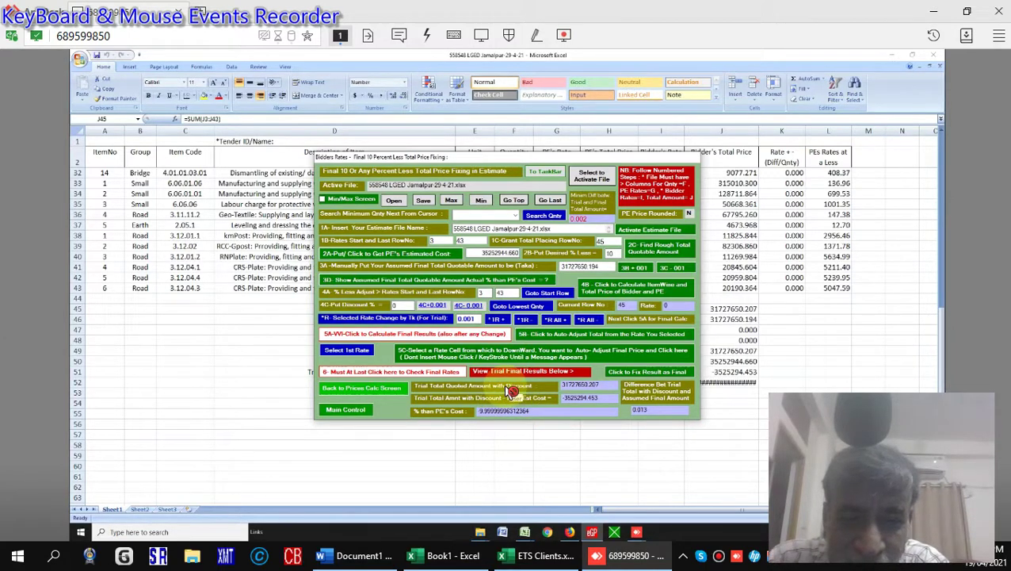
pyautogui.click(505, 386)
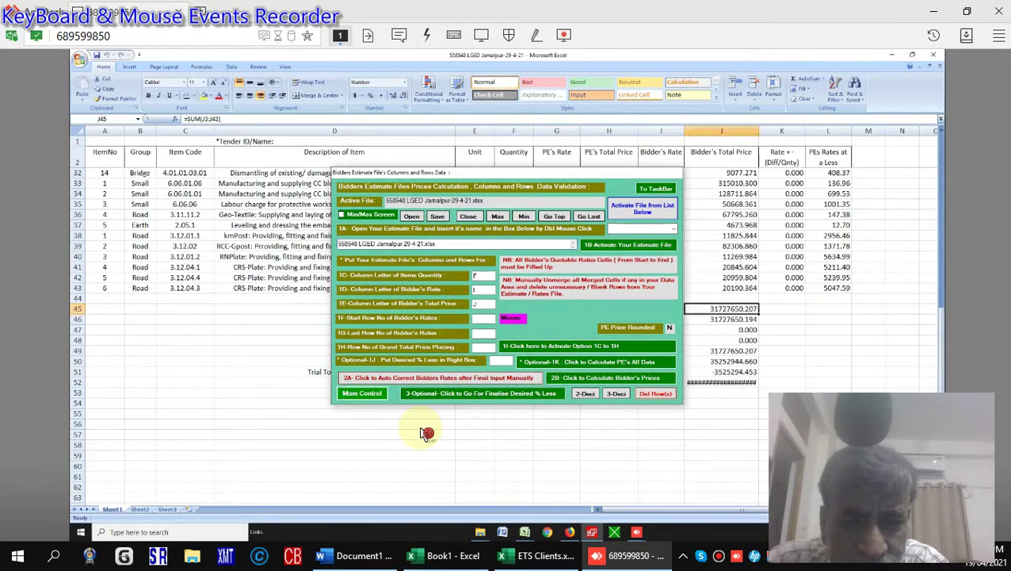
pyautogui.click(426, 433)
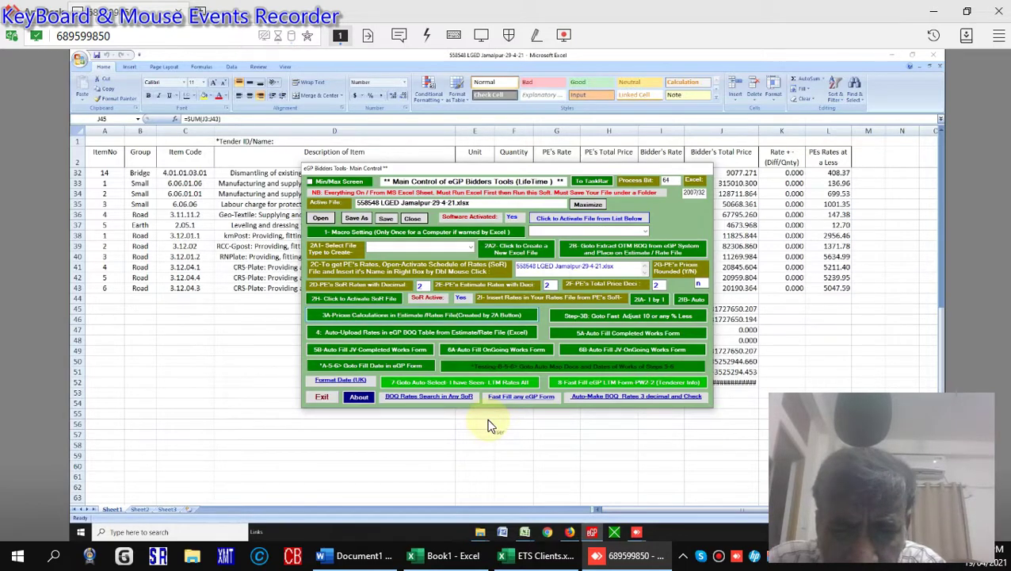
# View the Prices Calculations in Estimate/Rates File screen beside the sheet totals, then return to Main Control
pyautogui.click(514, 420)
pyautogui.click(459, 336)
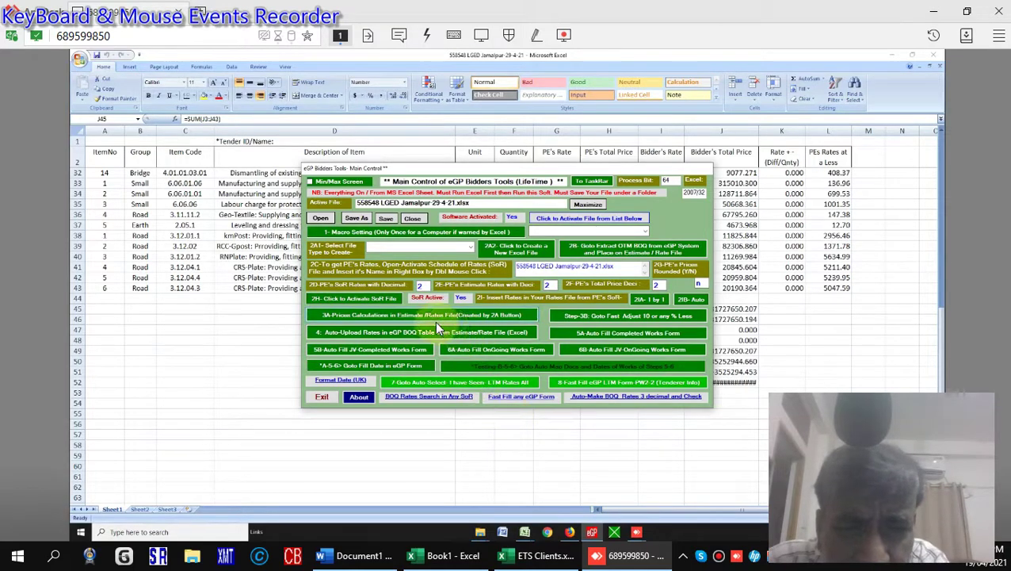
pyautogui.click(441, 325)
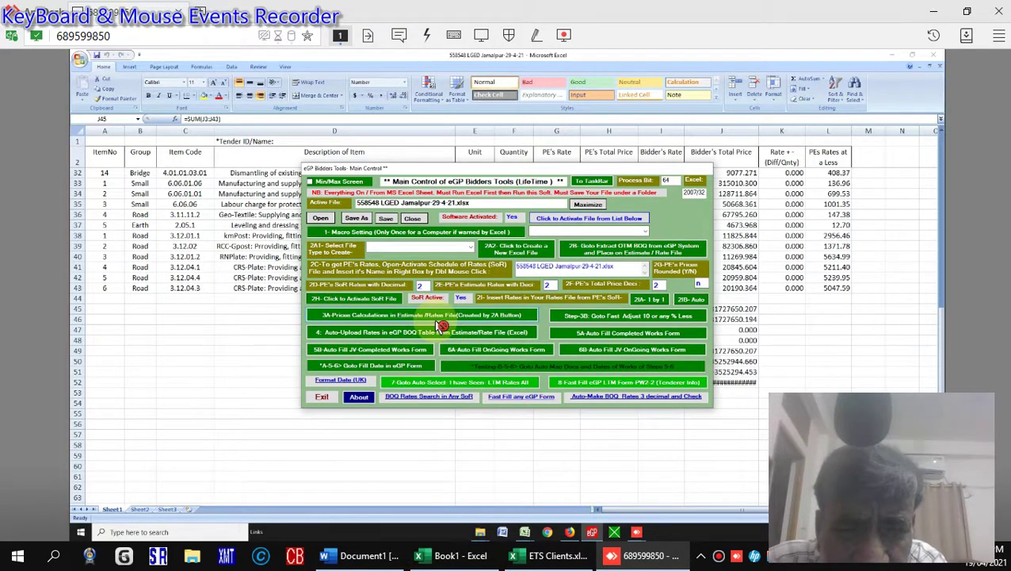
pyautogui.click(452, 330)
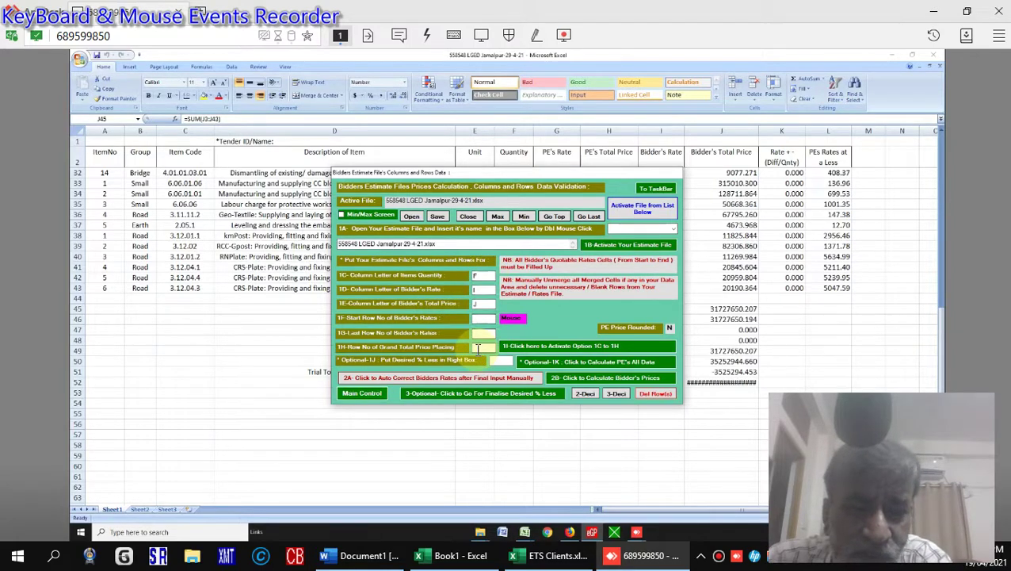
pyautogui.click(428, 307)
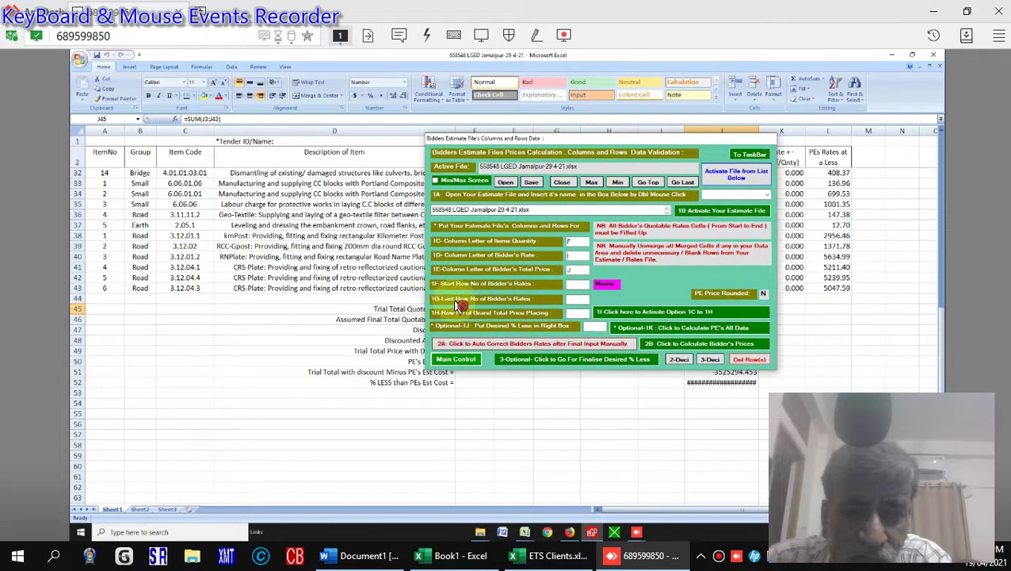
pyautogui.click(527, 299)
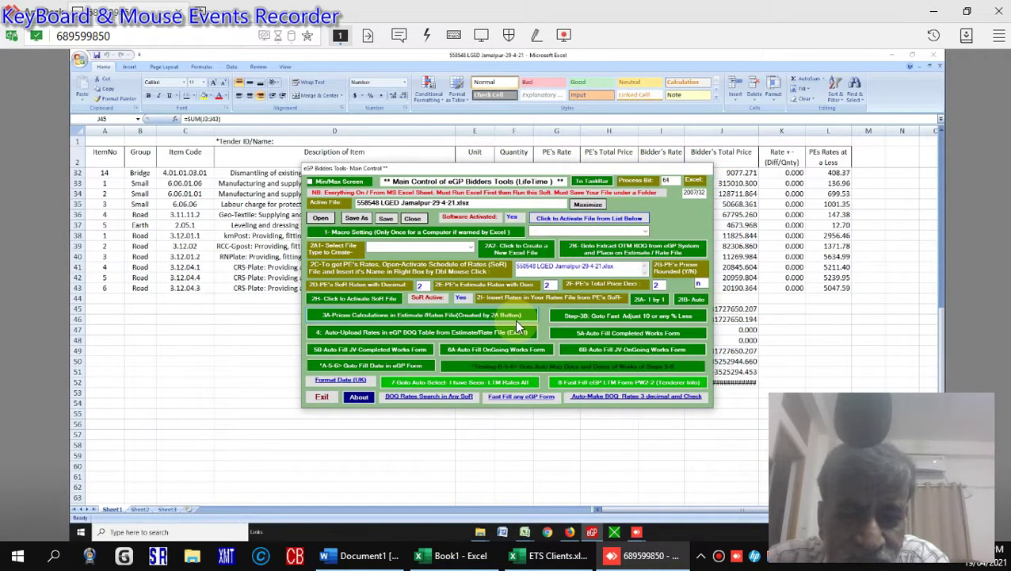
pyautogui.click(454, 416)
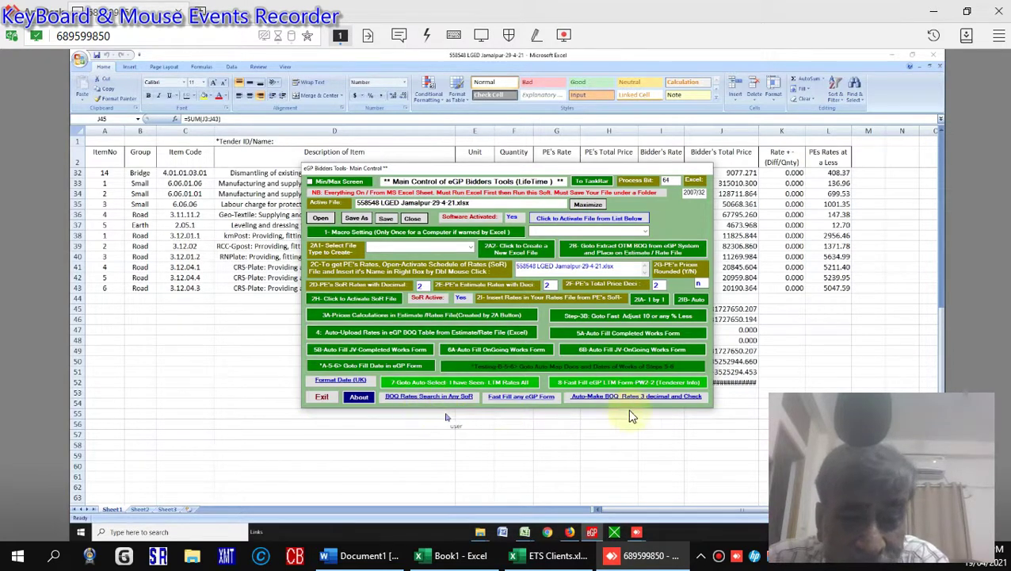
# Open the BOQ Rates Search in Any SoR screen from Main Control
pyautogui.moveTo(488, 441)
pyautogui.mouseDown()
pyautogui.moveTo(424, 440)
pyautogui.moveTo(436, 434)
pyautogui.moveTo(438, 402)
pyautogui.moveTo(446, 420)
pyautogui.mouseUp()
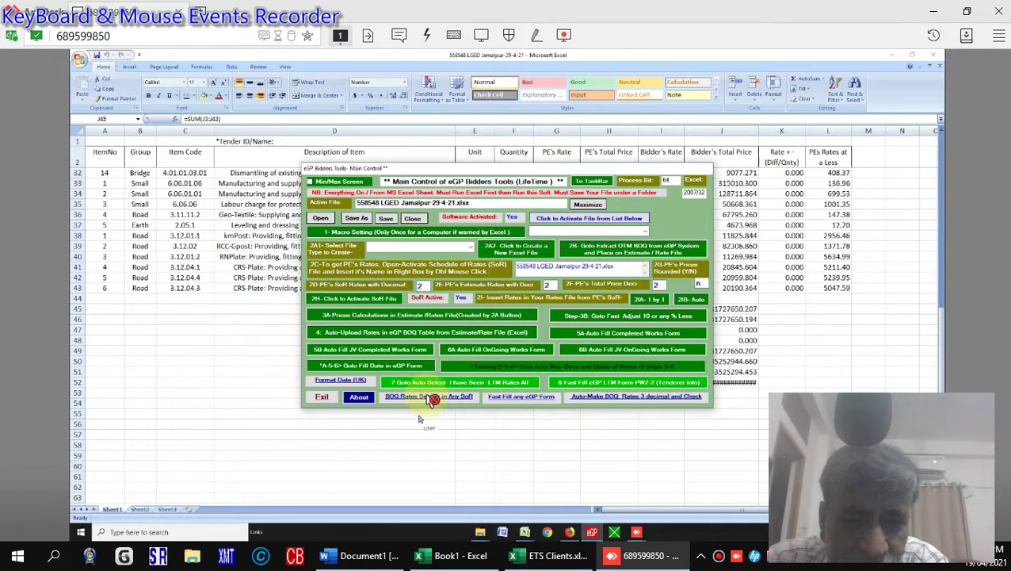
pyautogui.moveTo(432, 399)
pyautogui.mouseDown()
pyautogui.moveTo(436, 413)
pyautogui.moveTo(432, 404)
pyautogui.mouseUp()
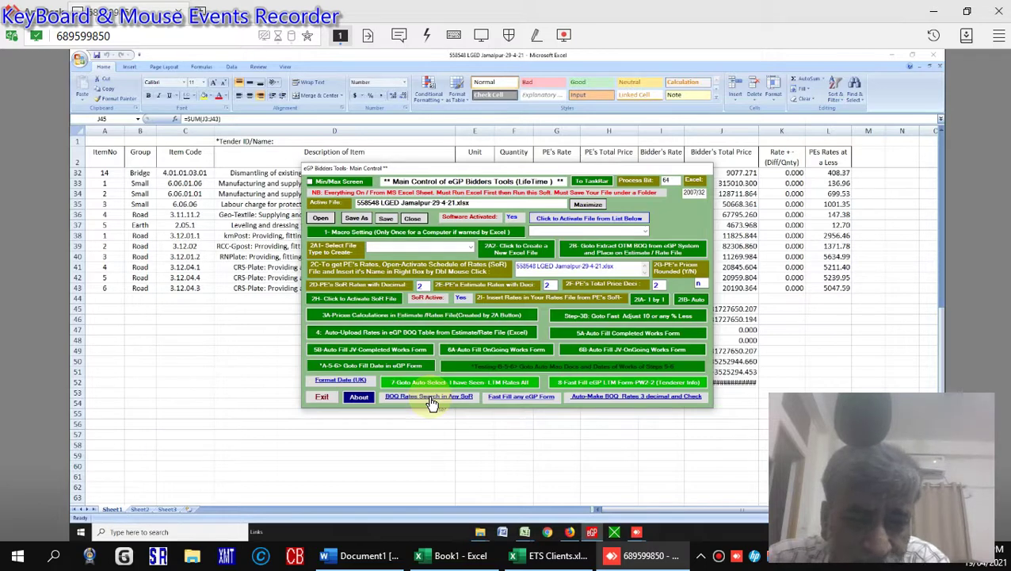
pyautogui.click(432, 403)
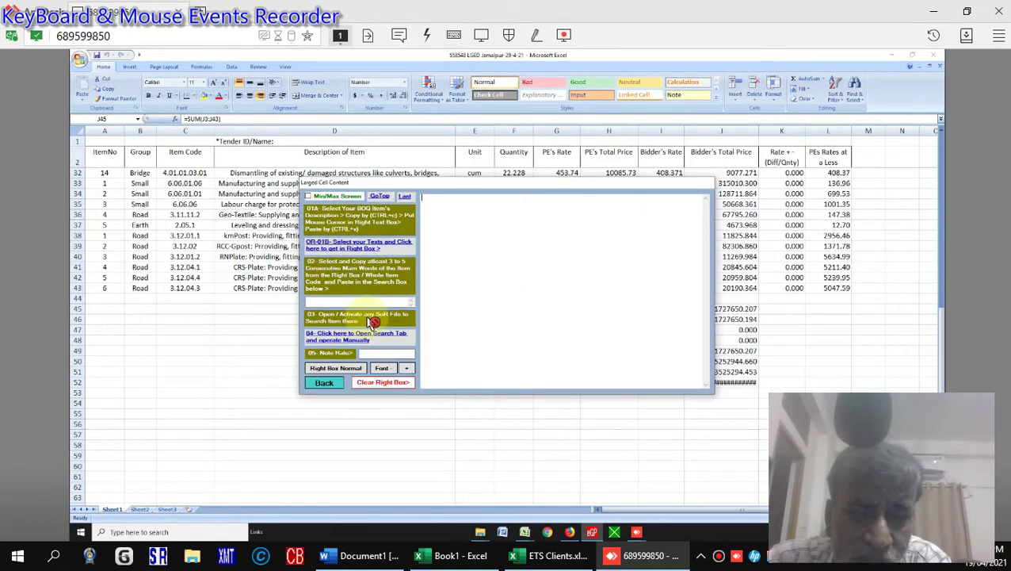
pyautogui.click(478, 275)
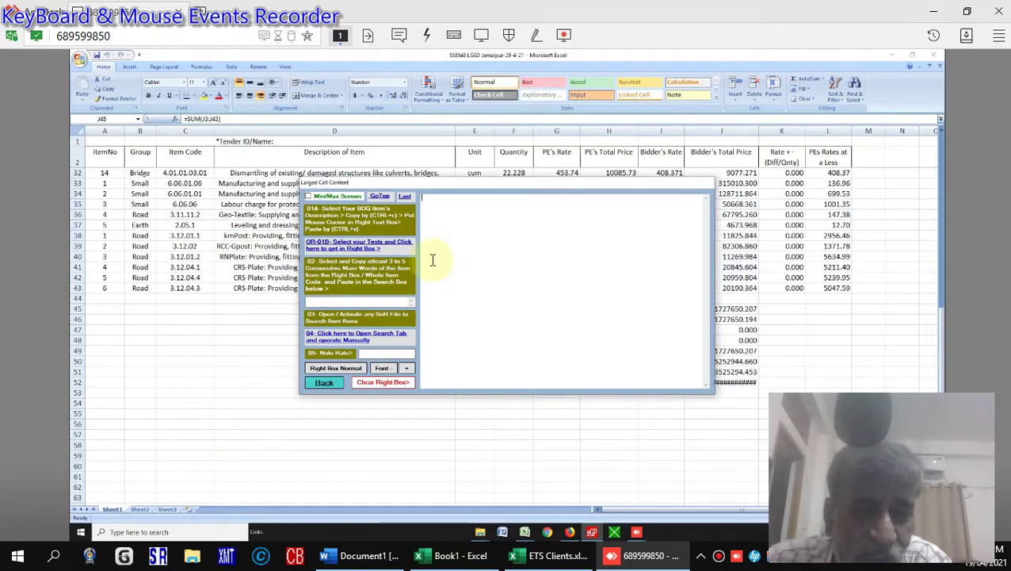
pyautogui.click(515, 277)
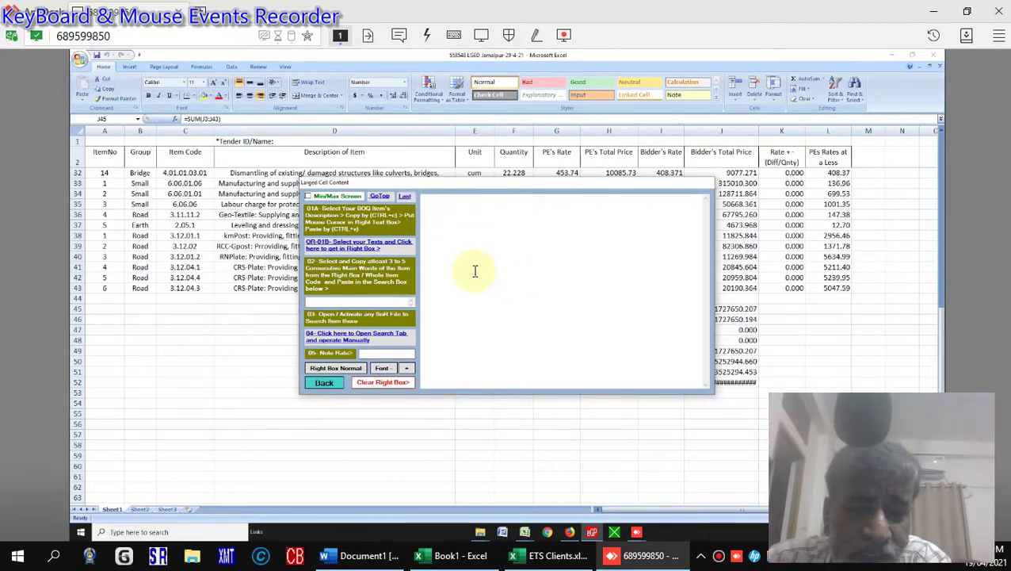
pyautogui.click(478, 275)
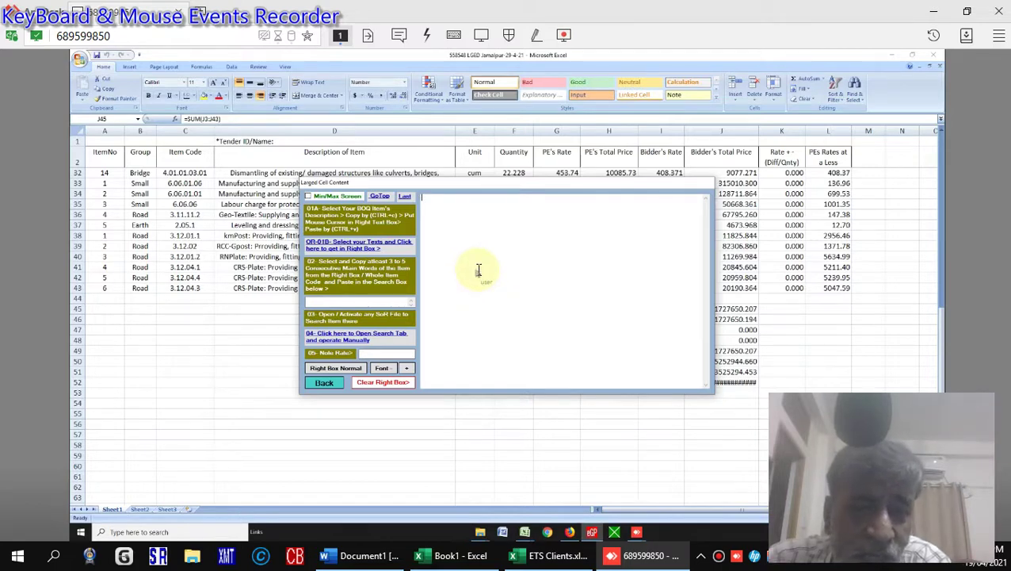
pyautogui.click(479, 273)
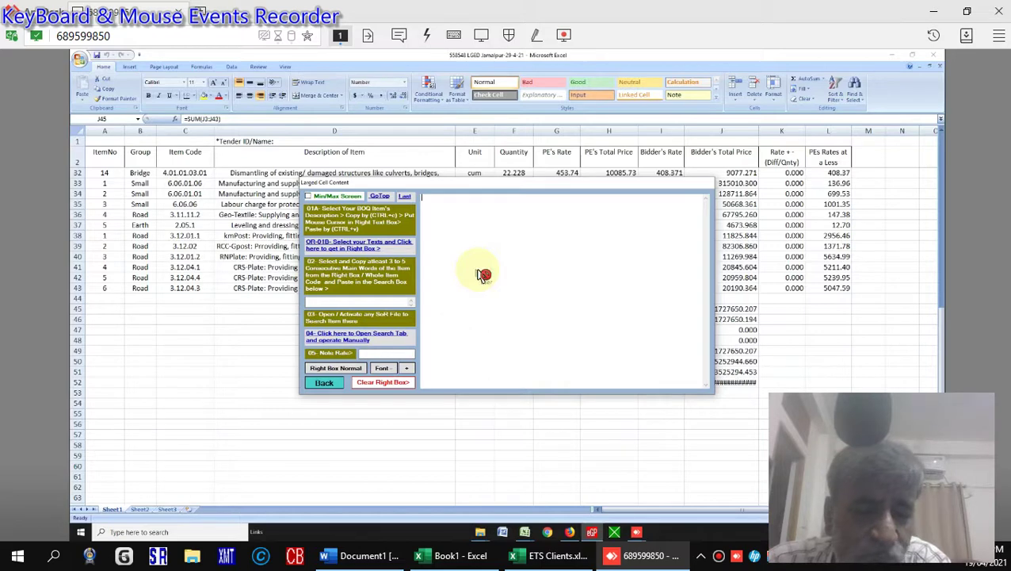
pyautogui.click(482, 274)
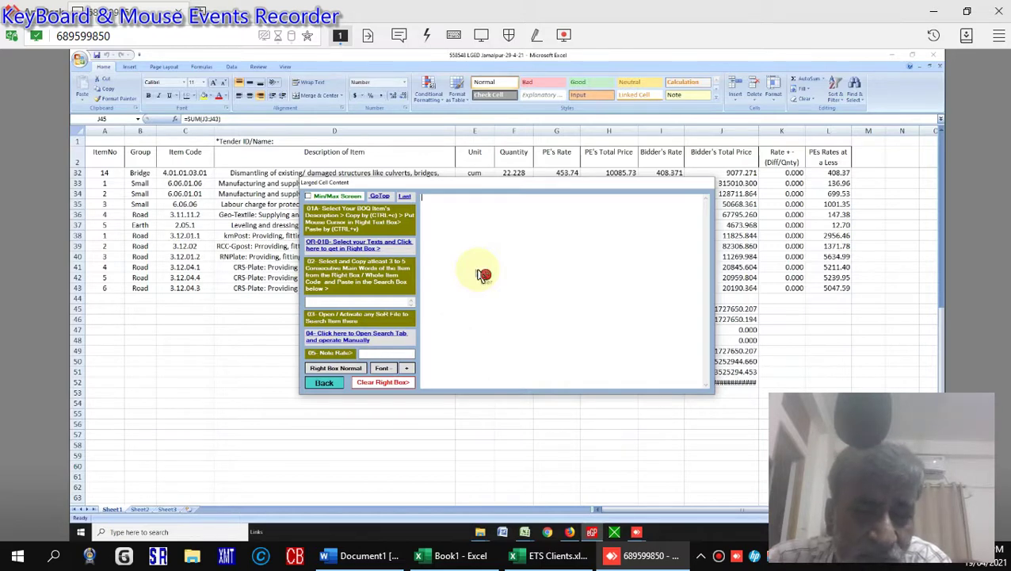
pyautogui.click(524, 255)
pyautogui.click(323, 240)
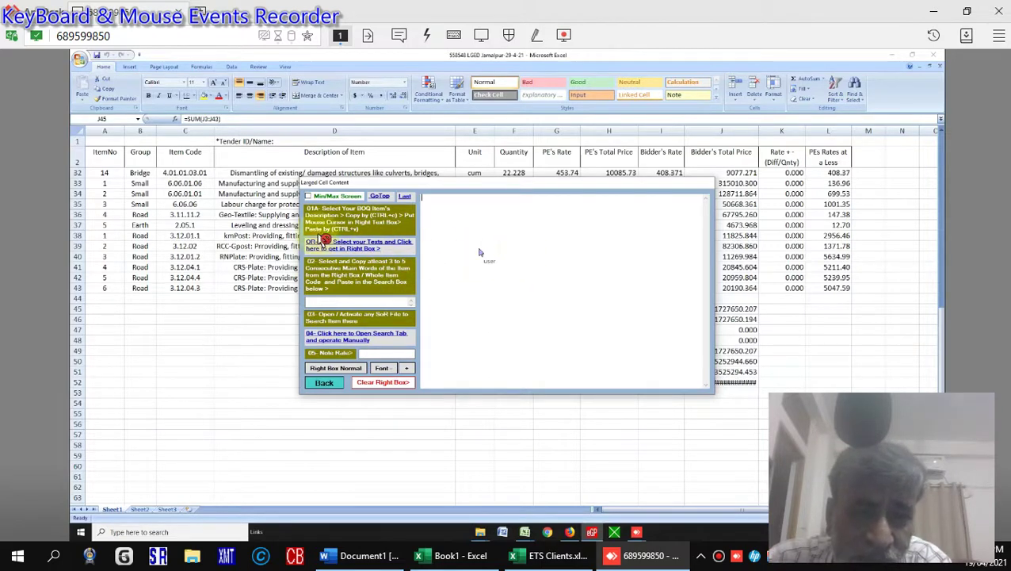
pyautogui.click(372, 260)
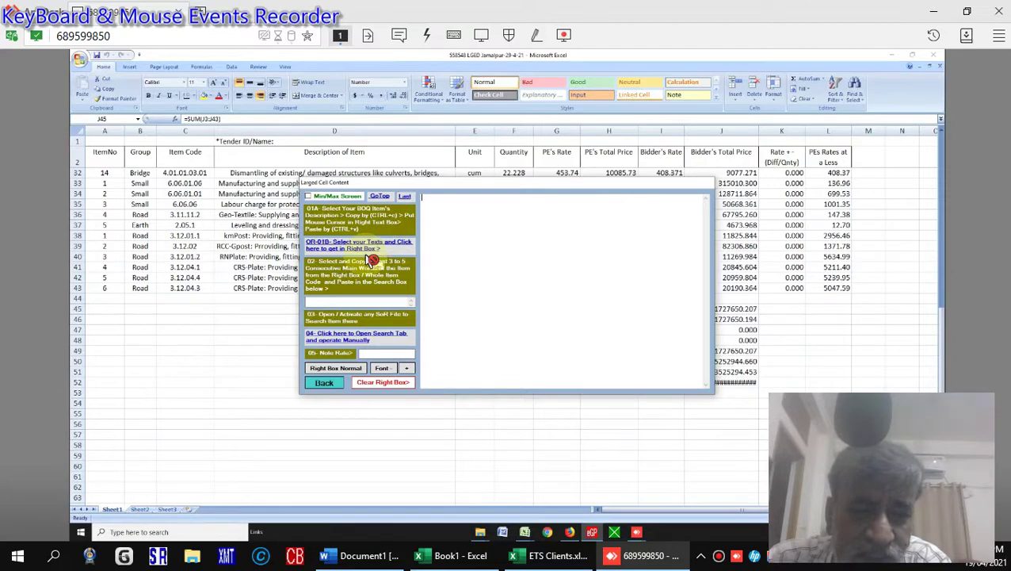
pyautogui.click(480, 264)
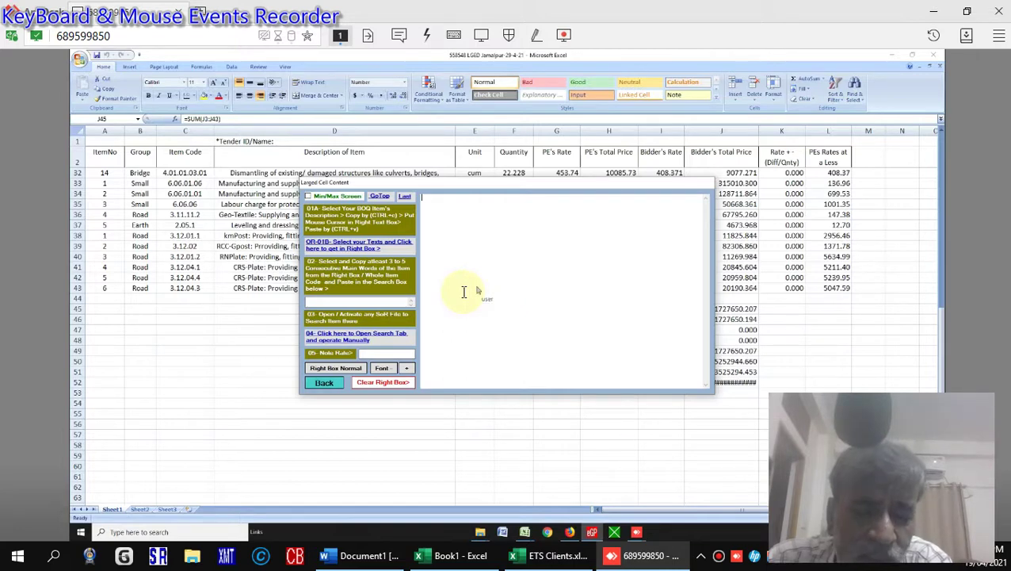
pyautogui.click(463, 291)
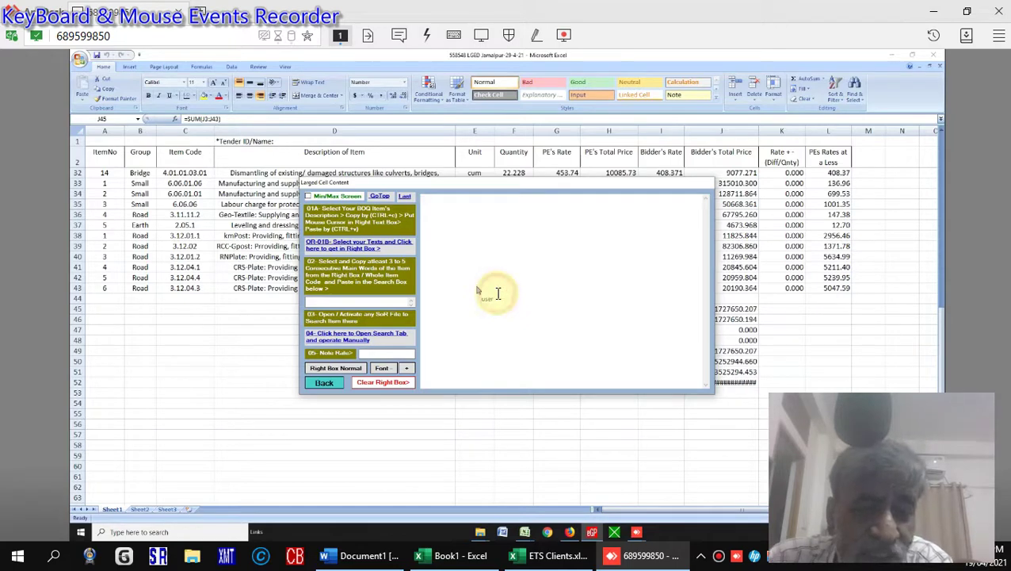
pyautogui.click(500, 296)
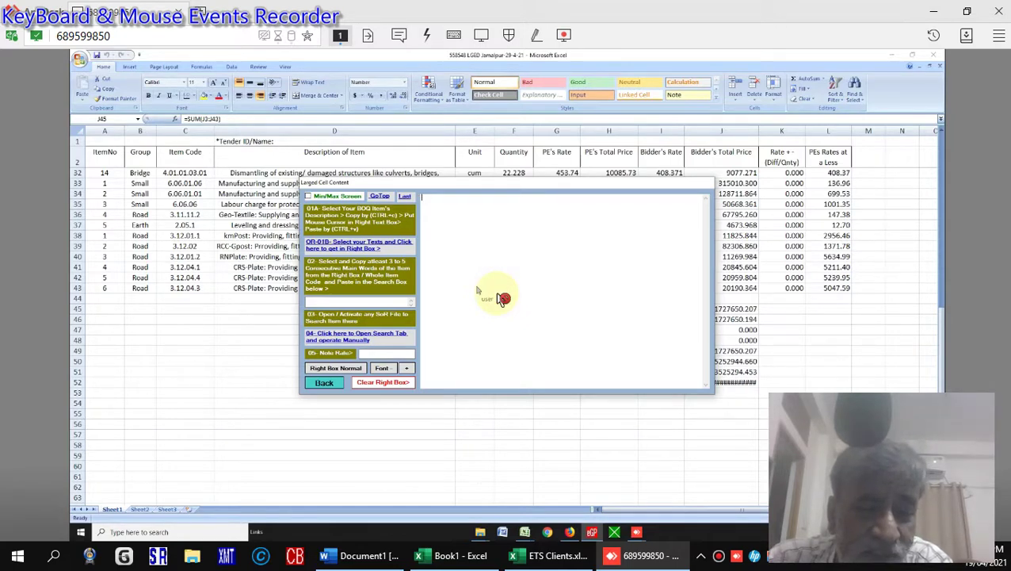
pyautogui.click(431, 284)
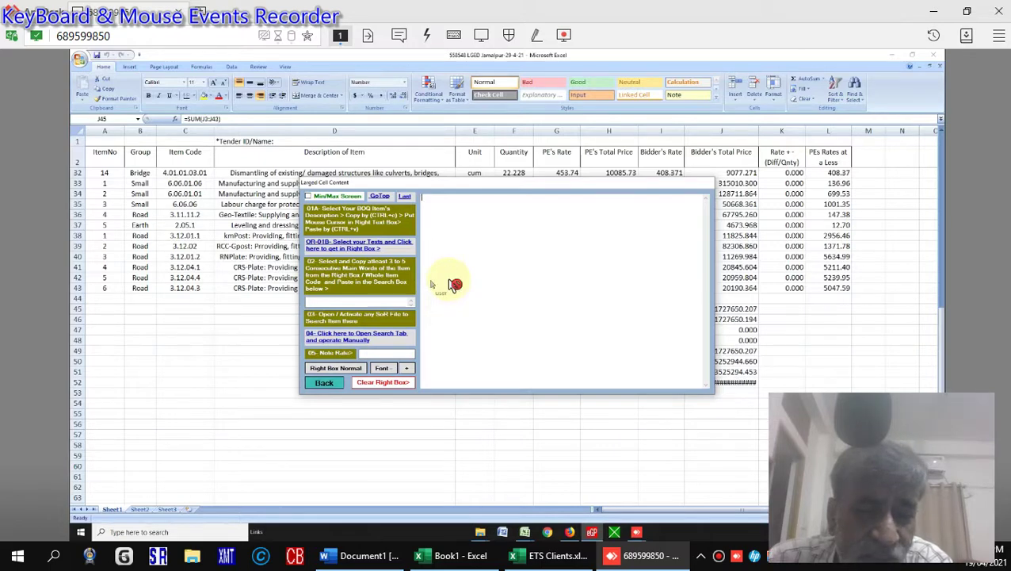
pyautogui.click(459, 231)
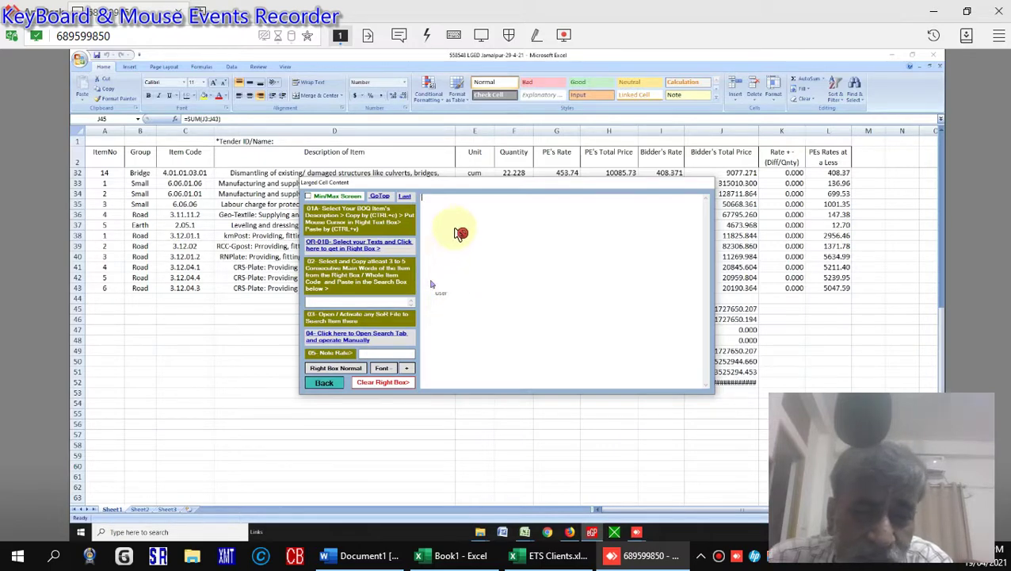
pyautogui.click(476, 278)
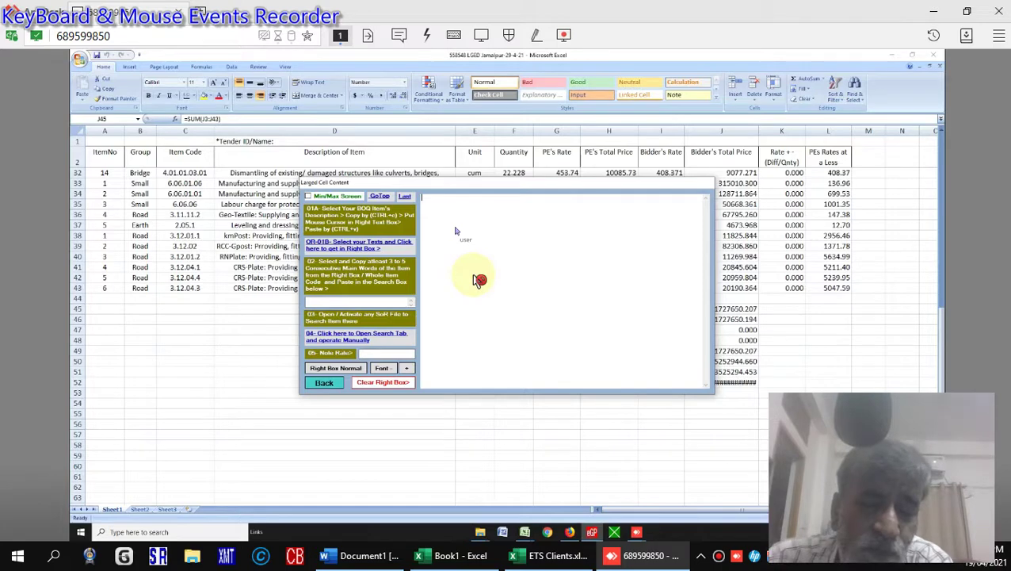
pyautogui.click(460, 287)
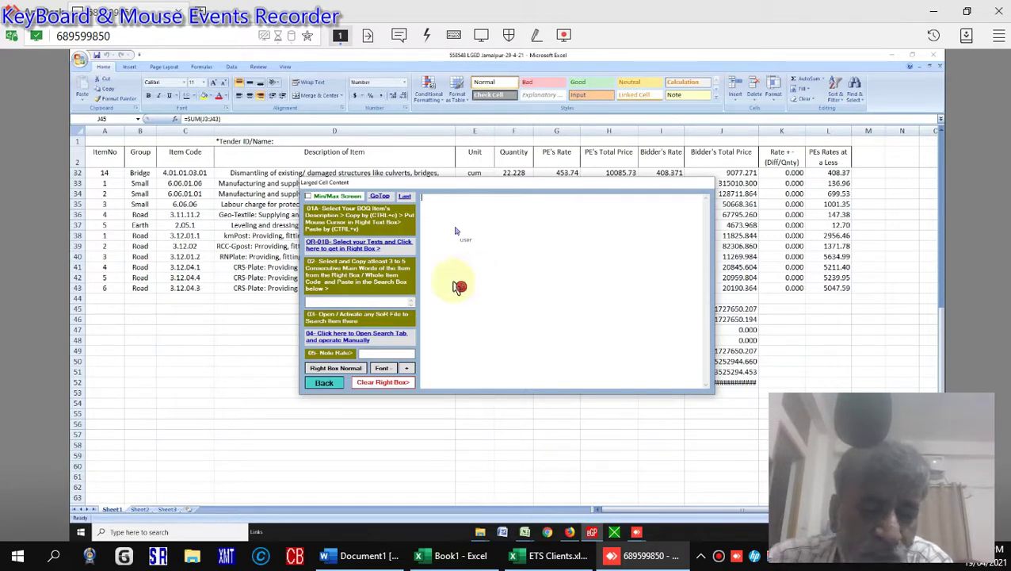
pyautogui.click(454, 284)
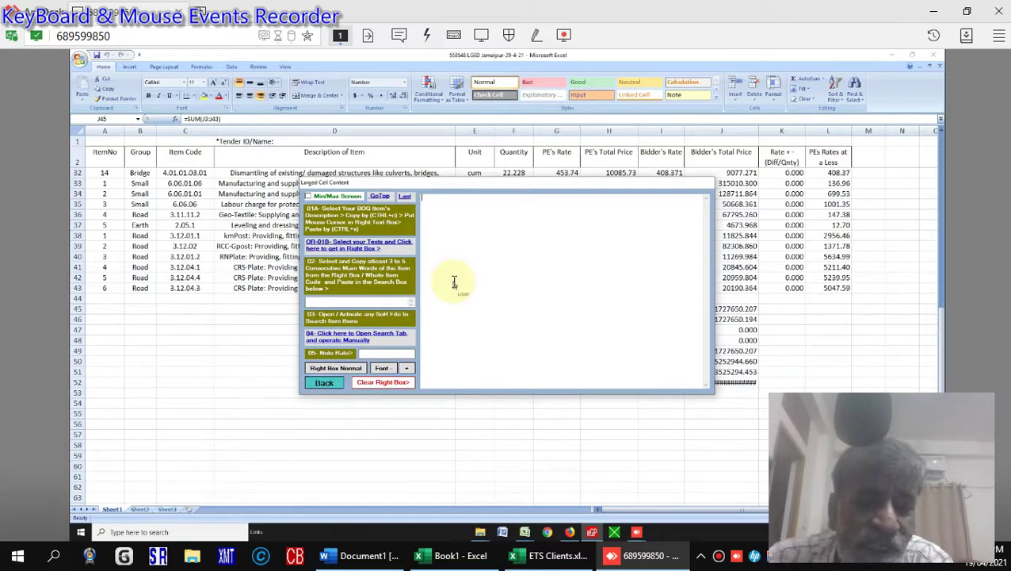
pyautogui.click(460, 287)
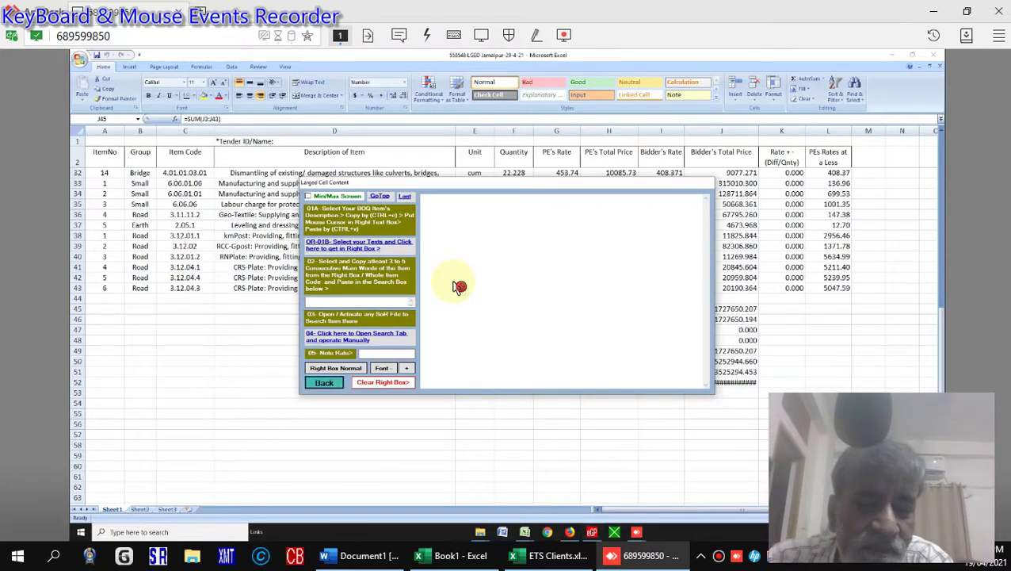
# Leave the BOQ rates search screen for Main Control, then open the Fast Fill any eGP Form tool
pyautogui.press('Escape')
pyautogui.click(485, 302)
pyautogui.moveTo(530, 348)
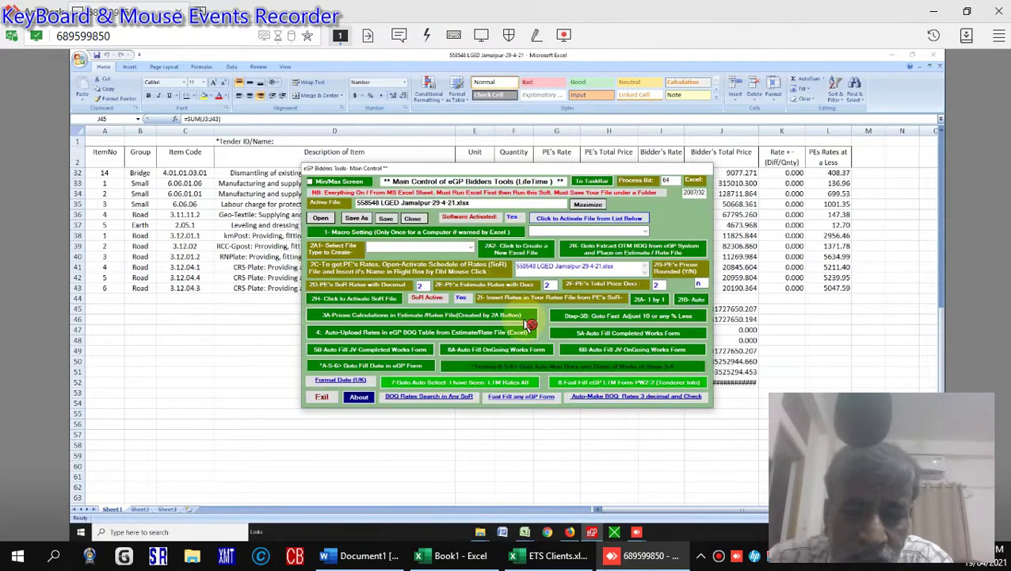
pyautogui.click(480, 278)
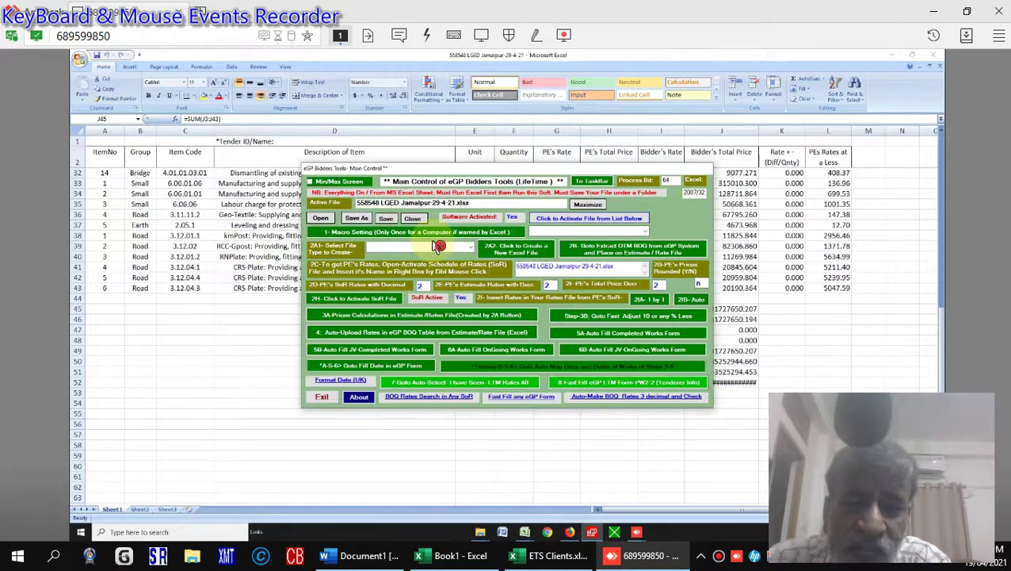
pyautogui.click(530, 398)
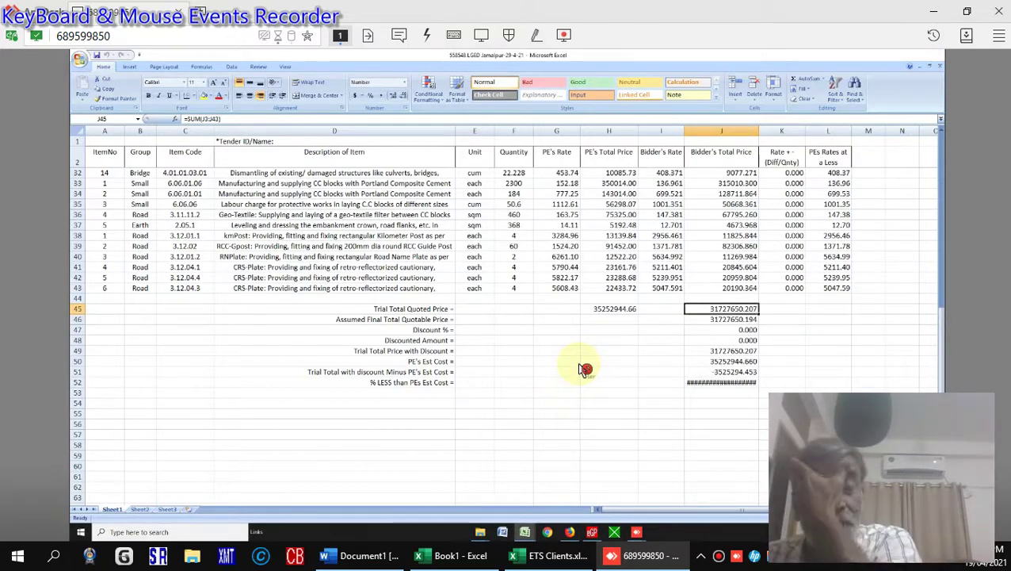
# Show the desktop, view the e-GP bid form in Firefox, and minimise the browser
pyautogui.press('super+d')
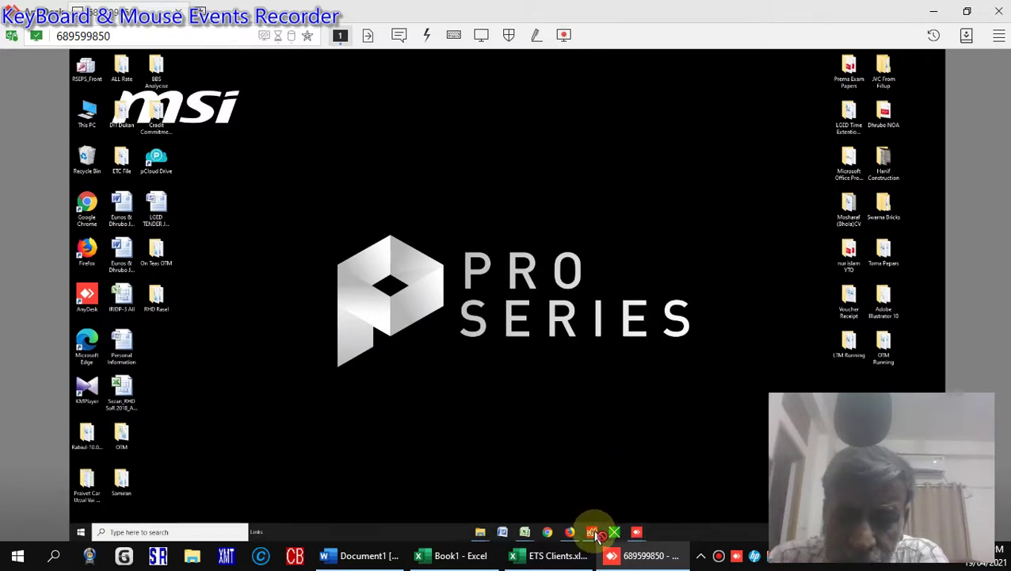
pyautogui.moveTo(599, 535); pyautogui.dragTo(740, 193)
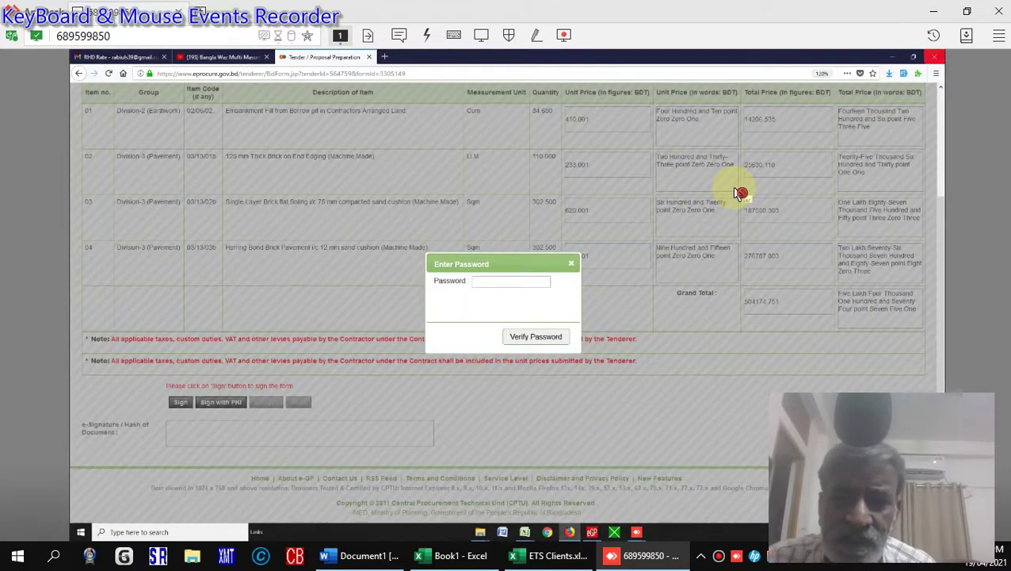
pyautogui.click(892, 58)
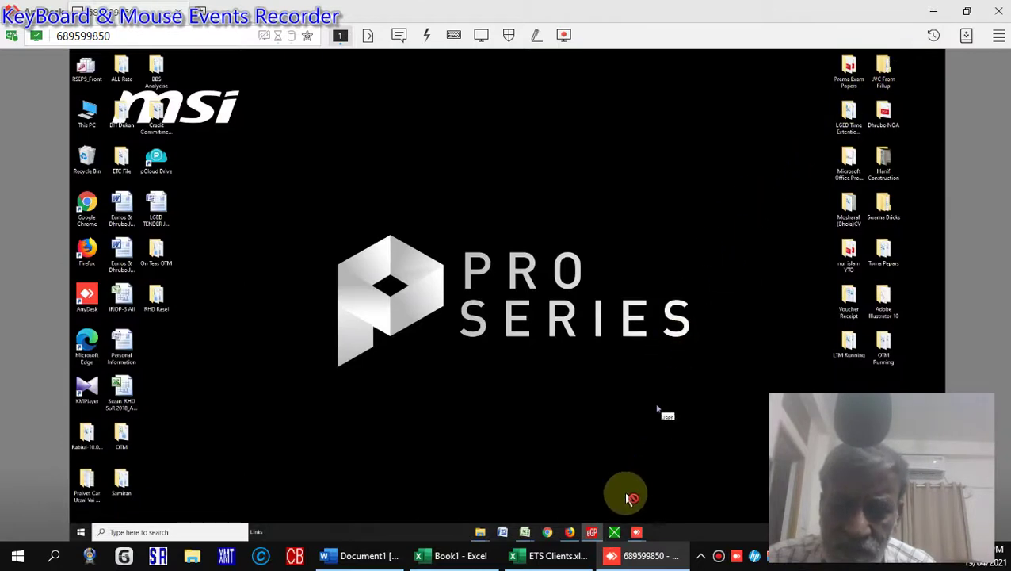
# Launch eGP Bidders Tools again from the remote desktop
pyautogui.rightClick(593, 533)
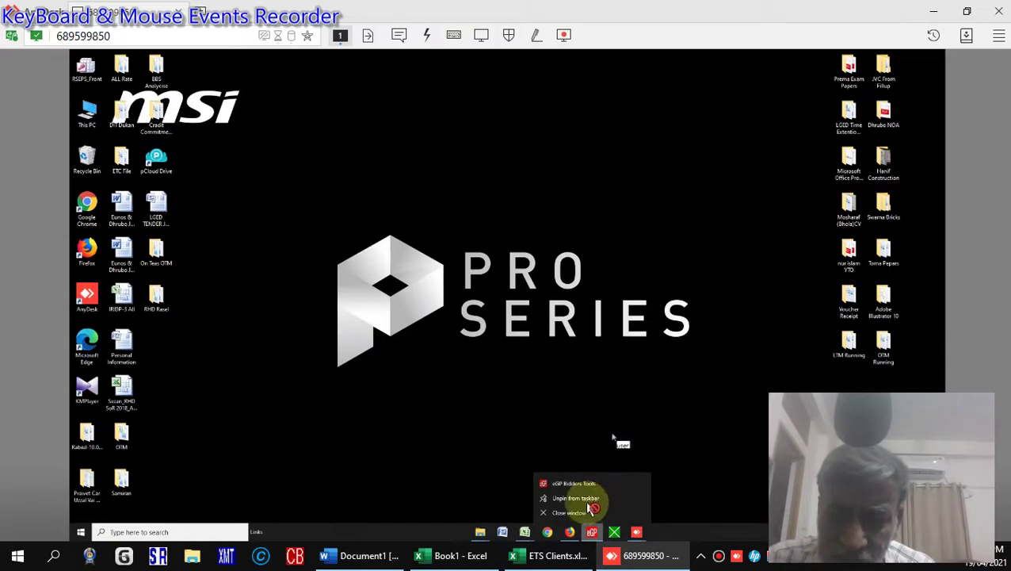
pyautogui.moveTo(582, 483); pyautogui.dragTo(474, 404)
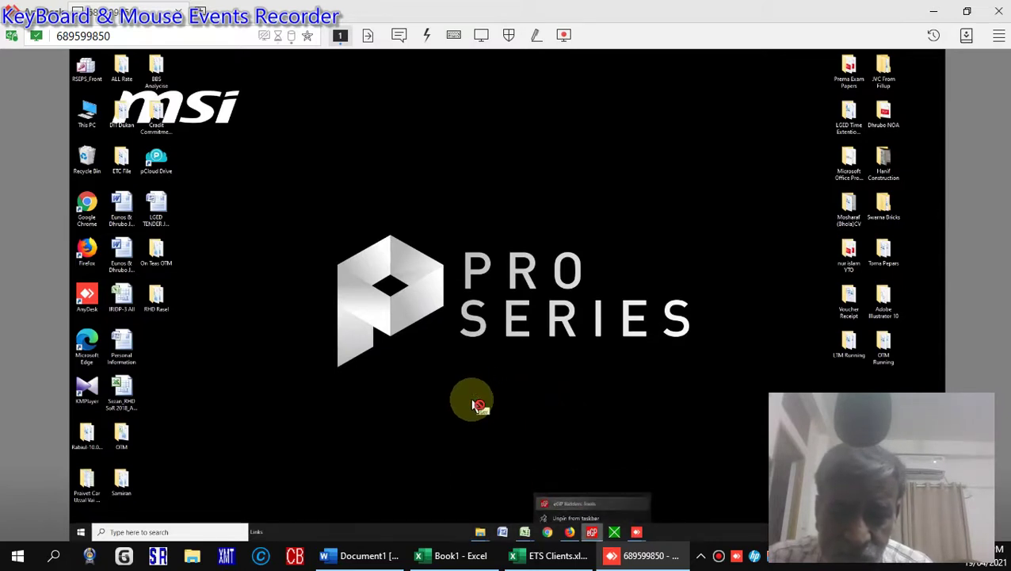